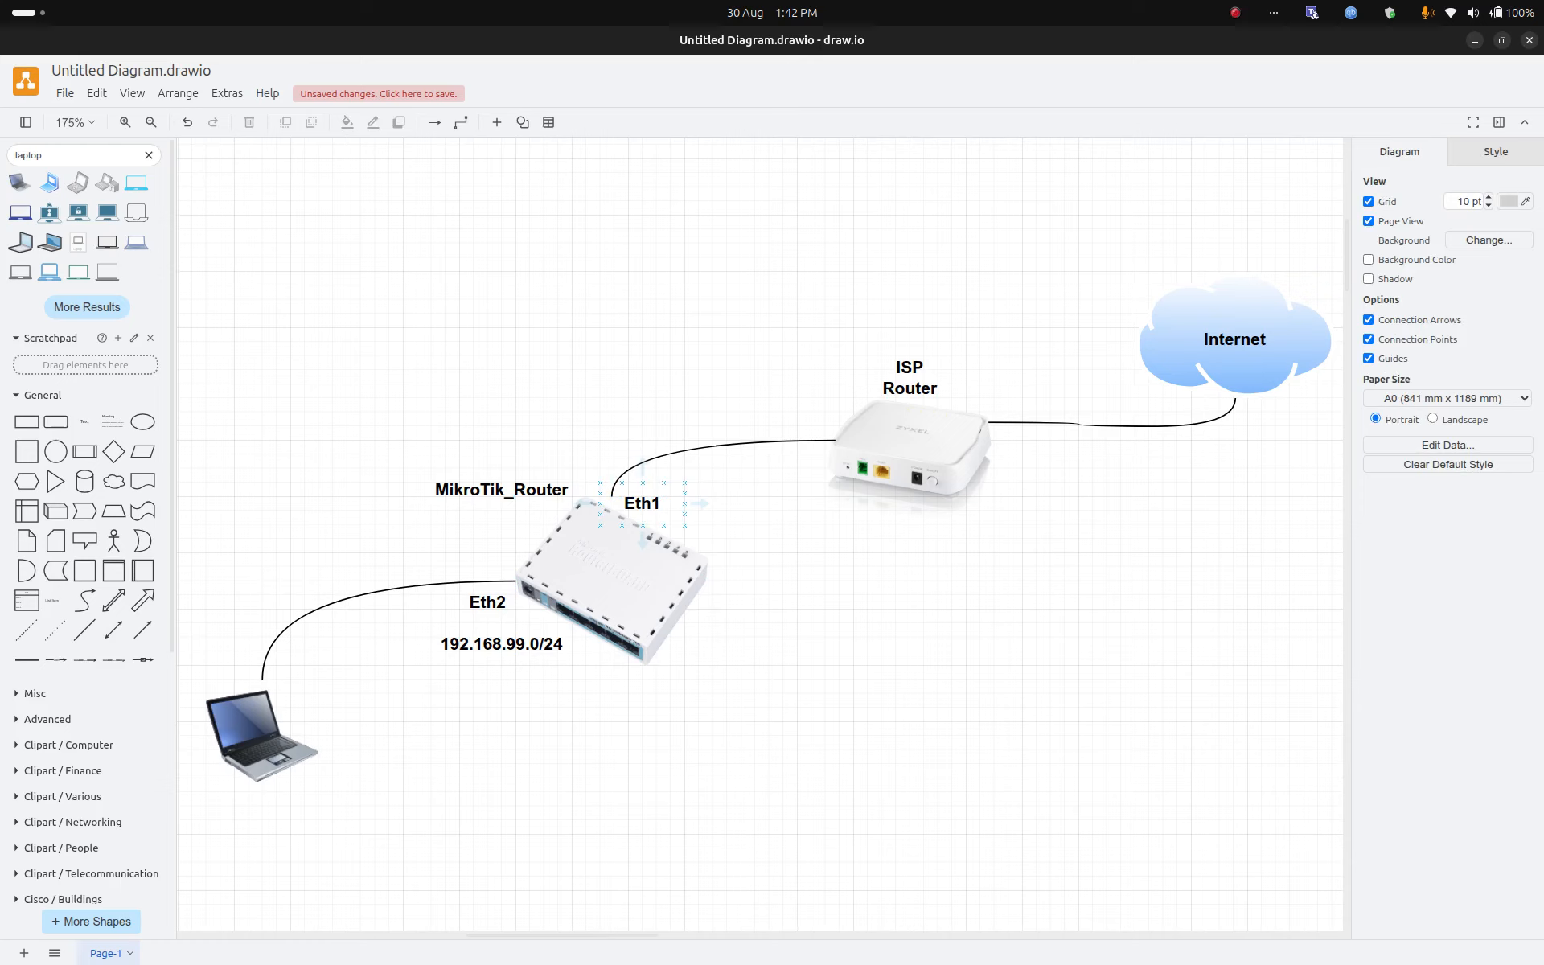
Step: Select the Eth1 label and the ISP Router image on the network diagram, then clear the selection
left_click(642, 503)
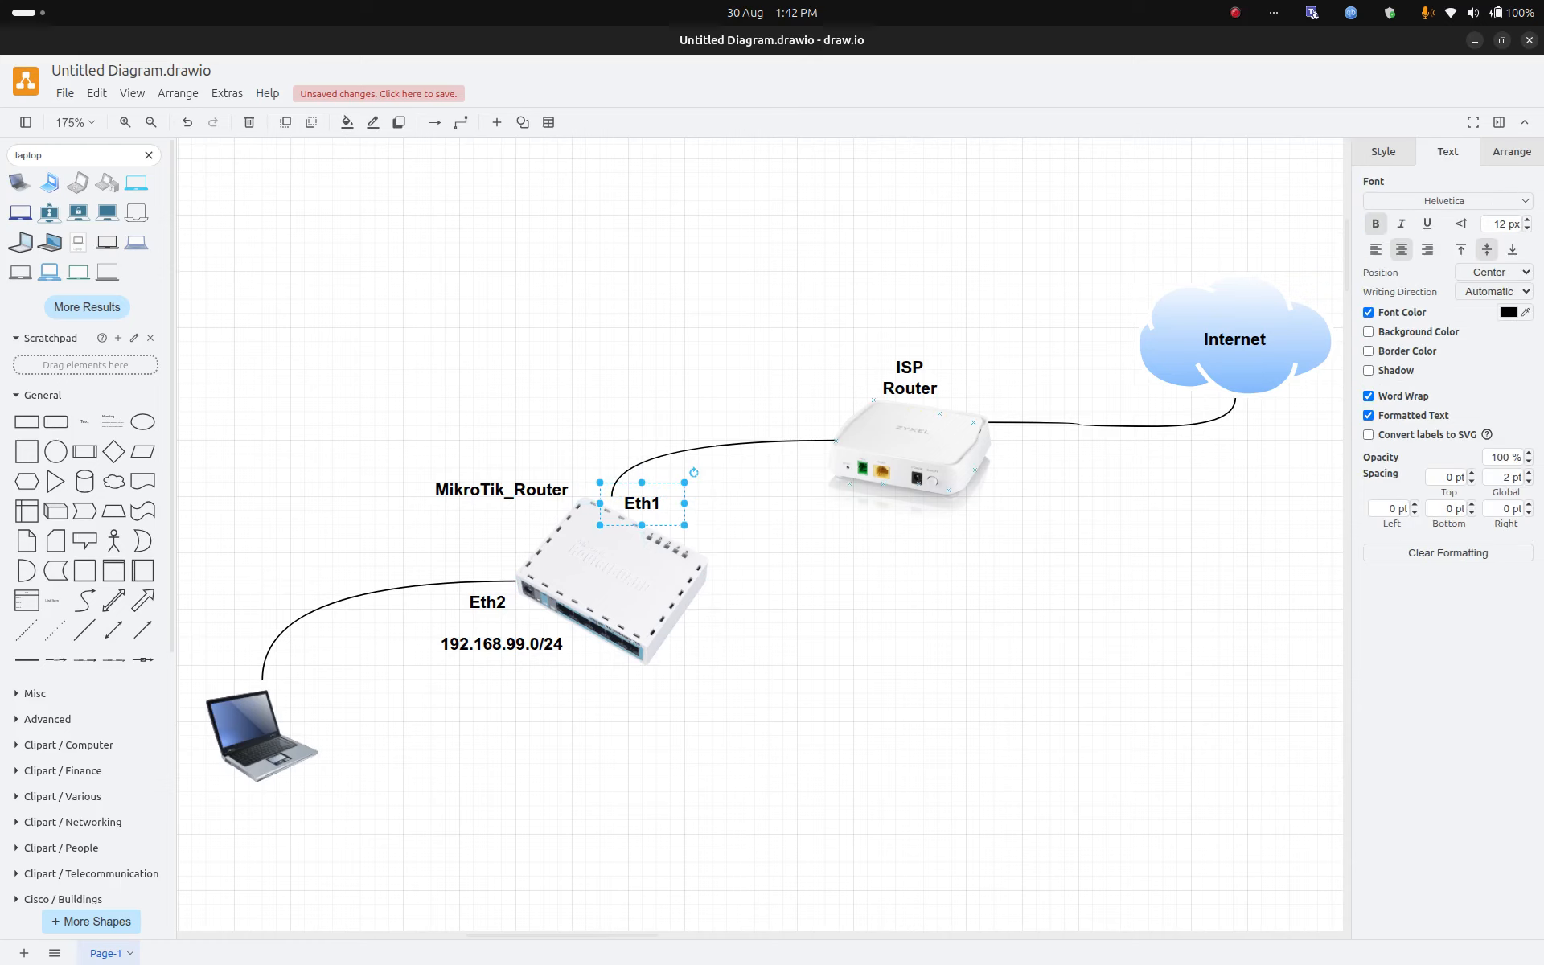
left_click(909, 443)
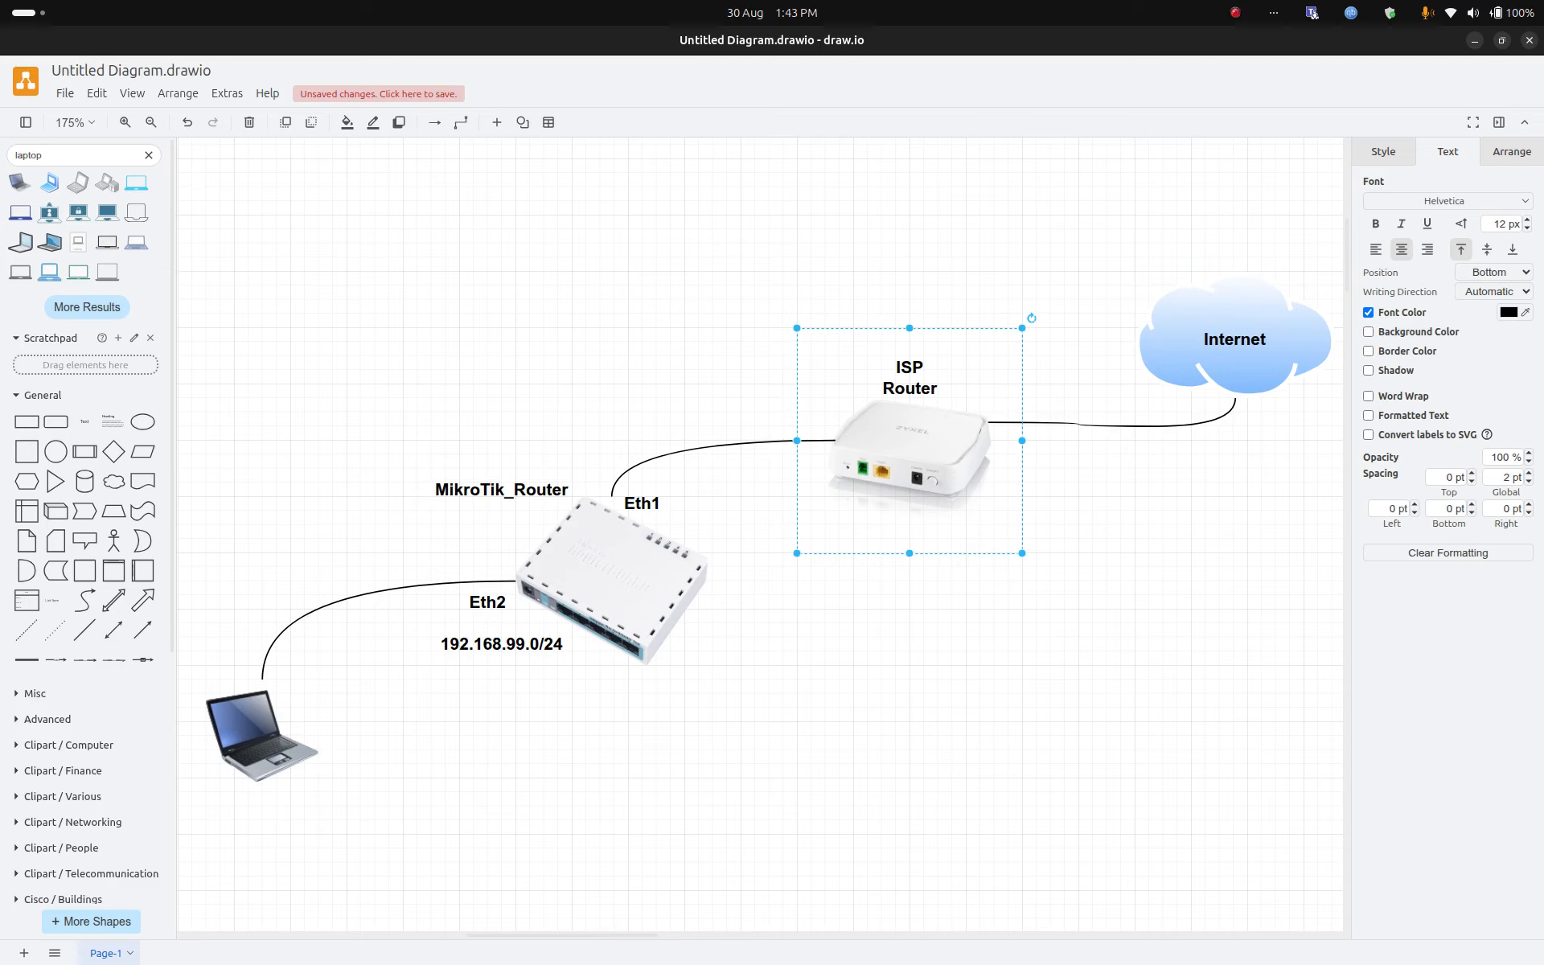
left_click(366, 482)
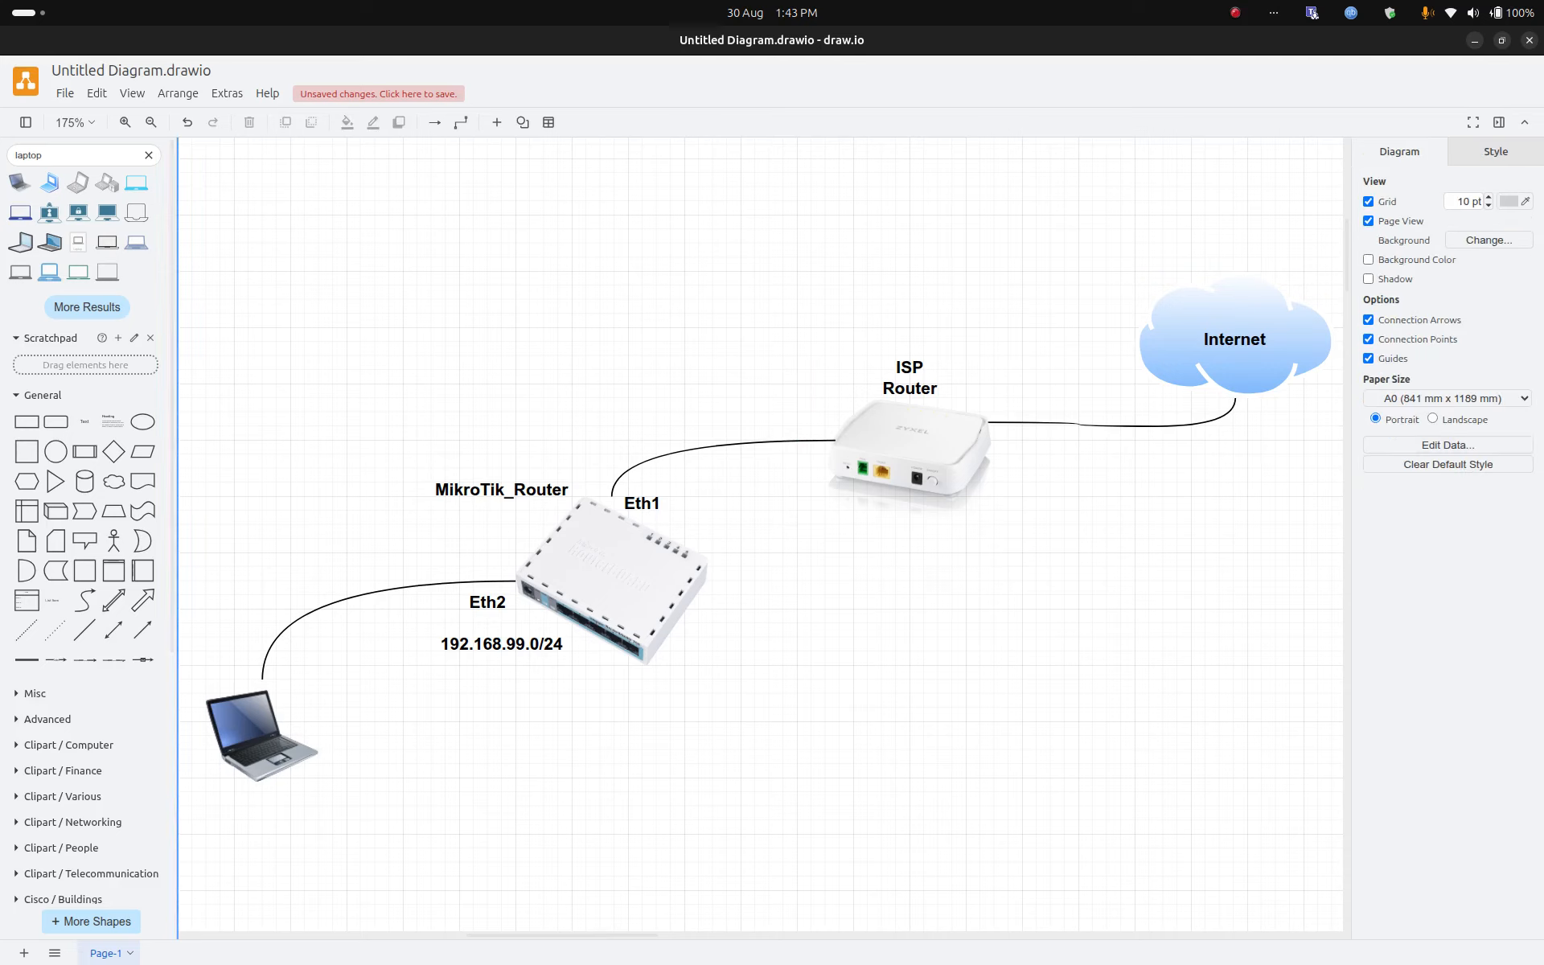
Step: Look over the WinBox 3.42 download options on the MikroTik page, then launch WinBox
mouse_move(1, 482)
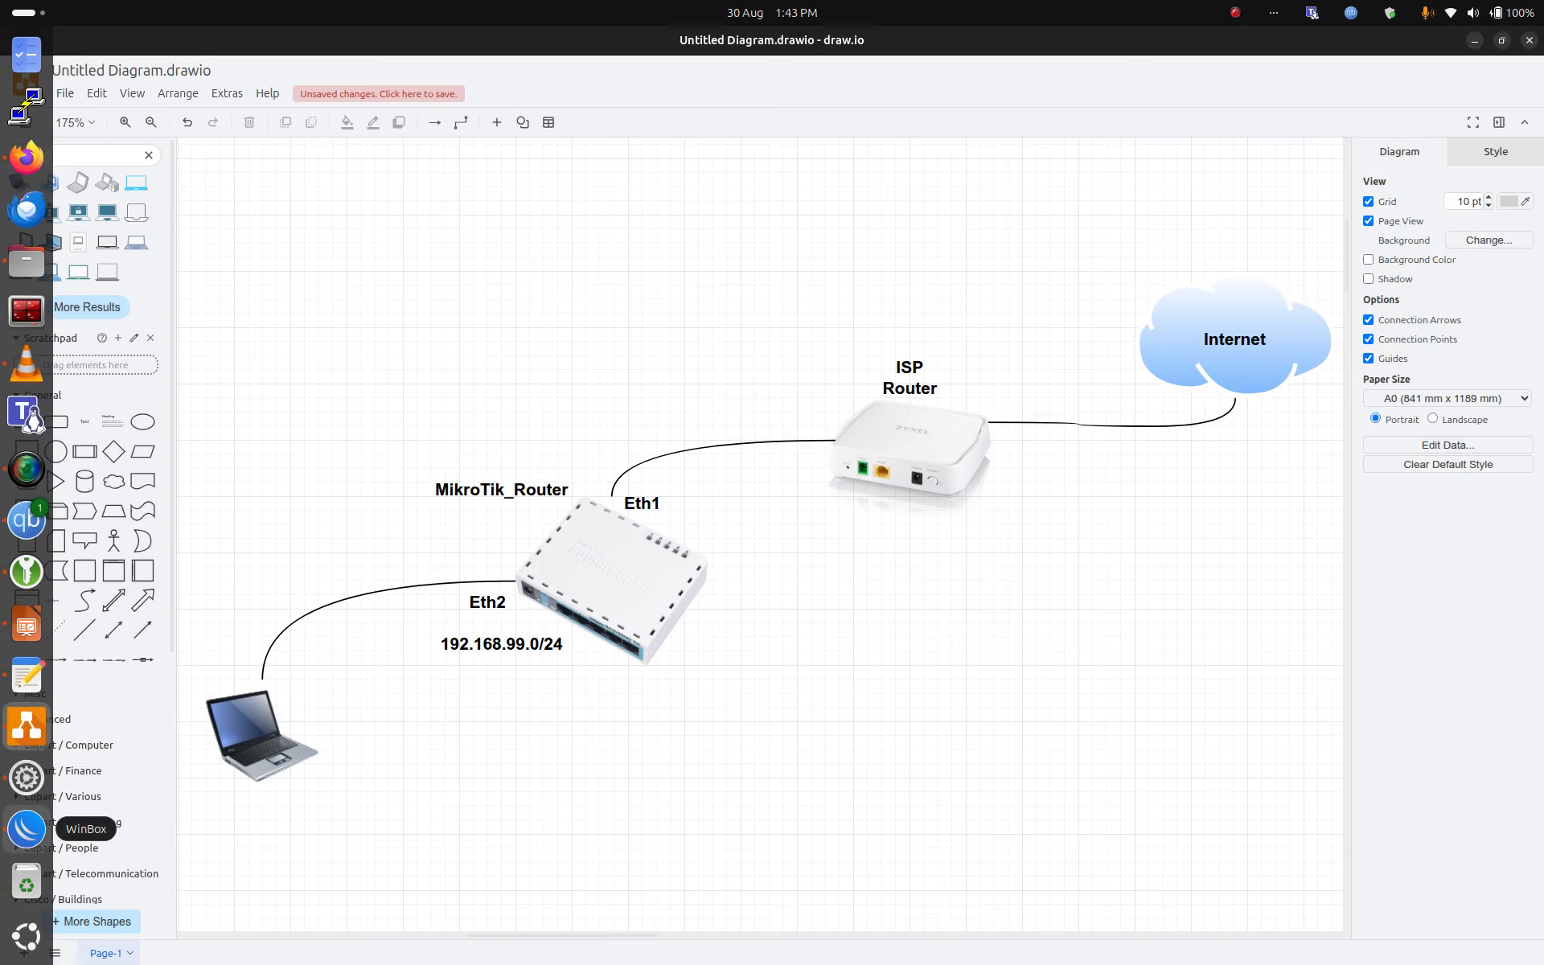
left_click(26, 157)
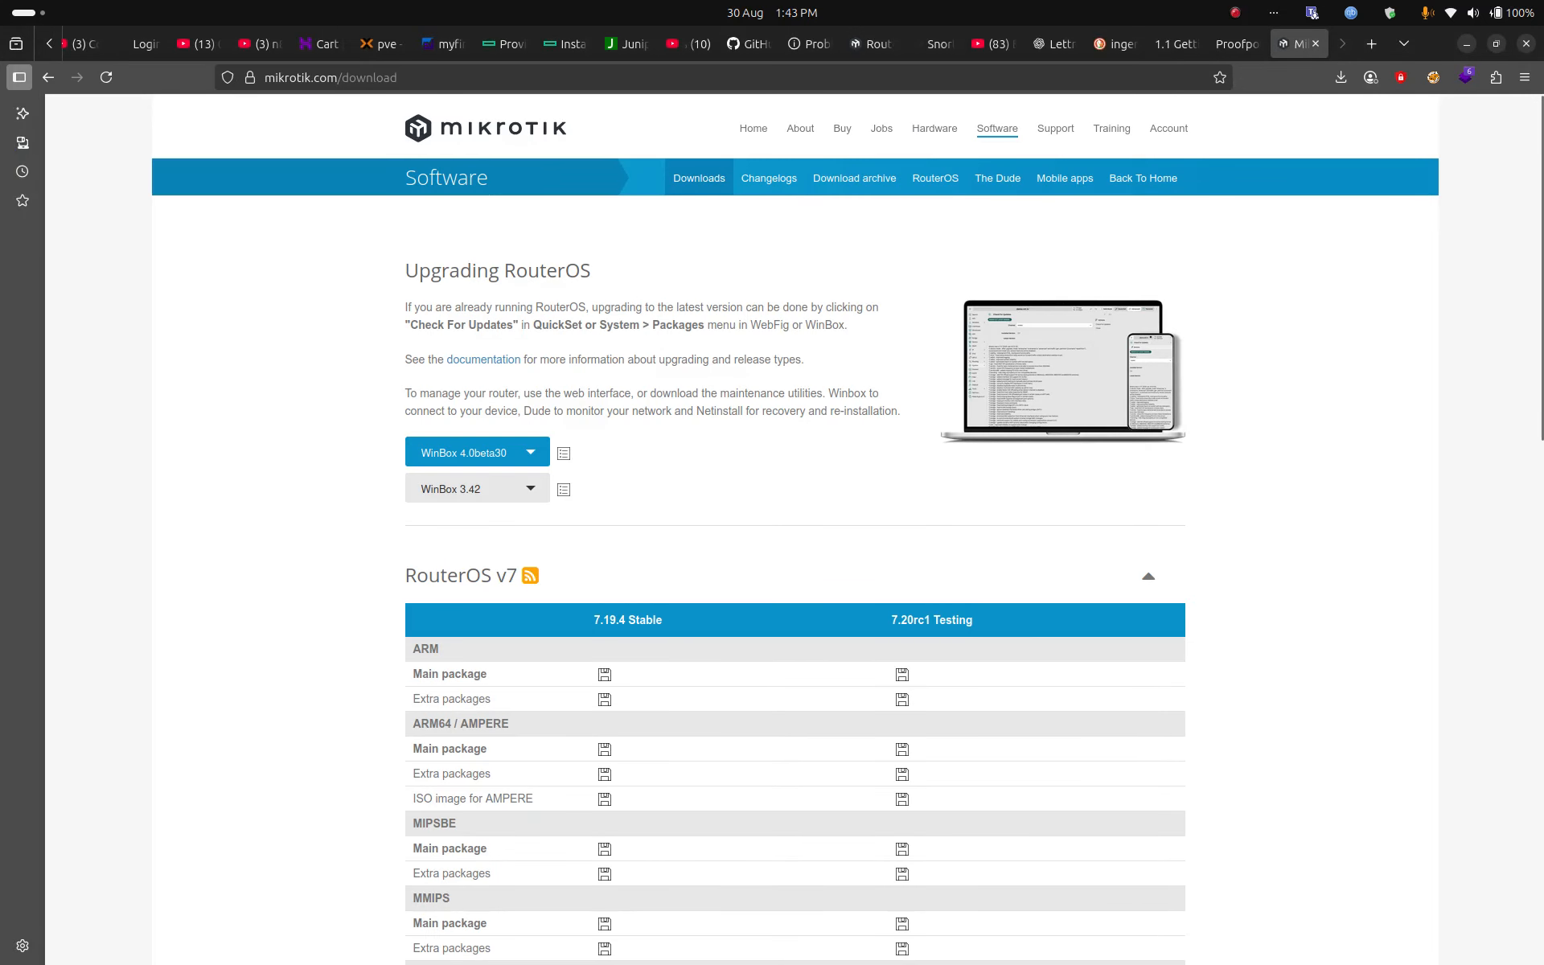
left_click(477, 489)
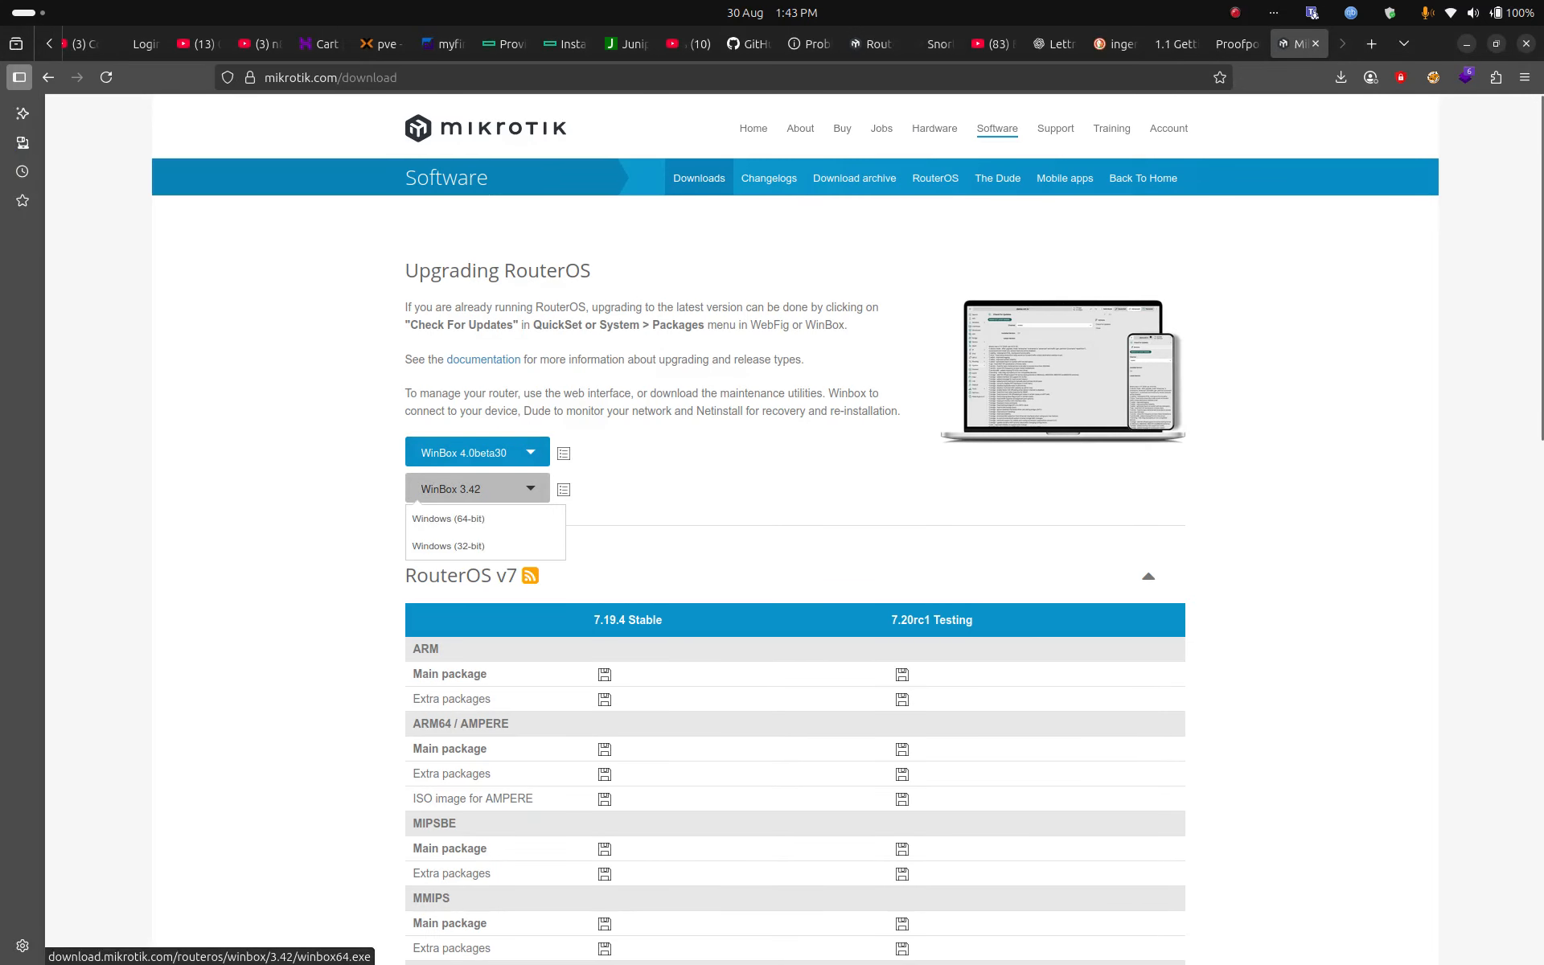
mouse_move(27, 829)
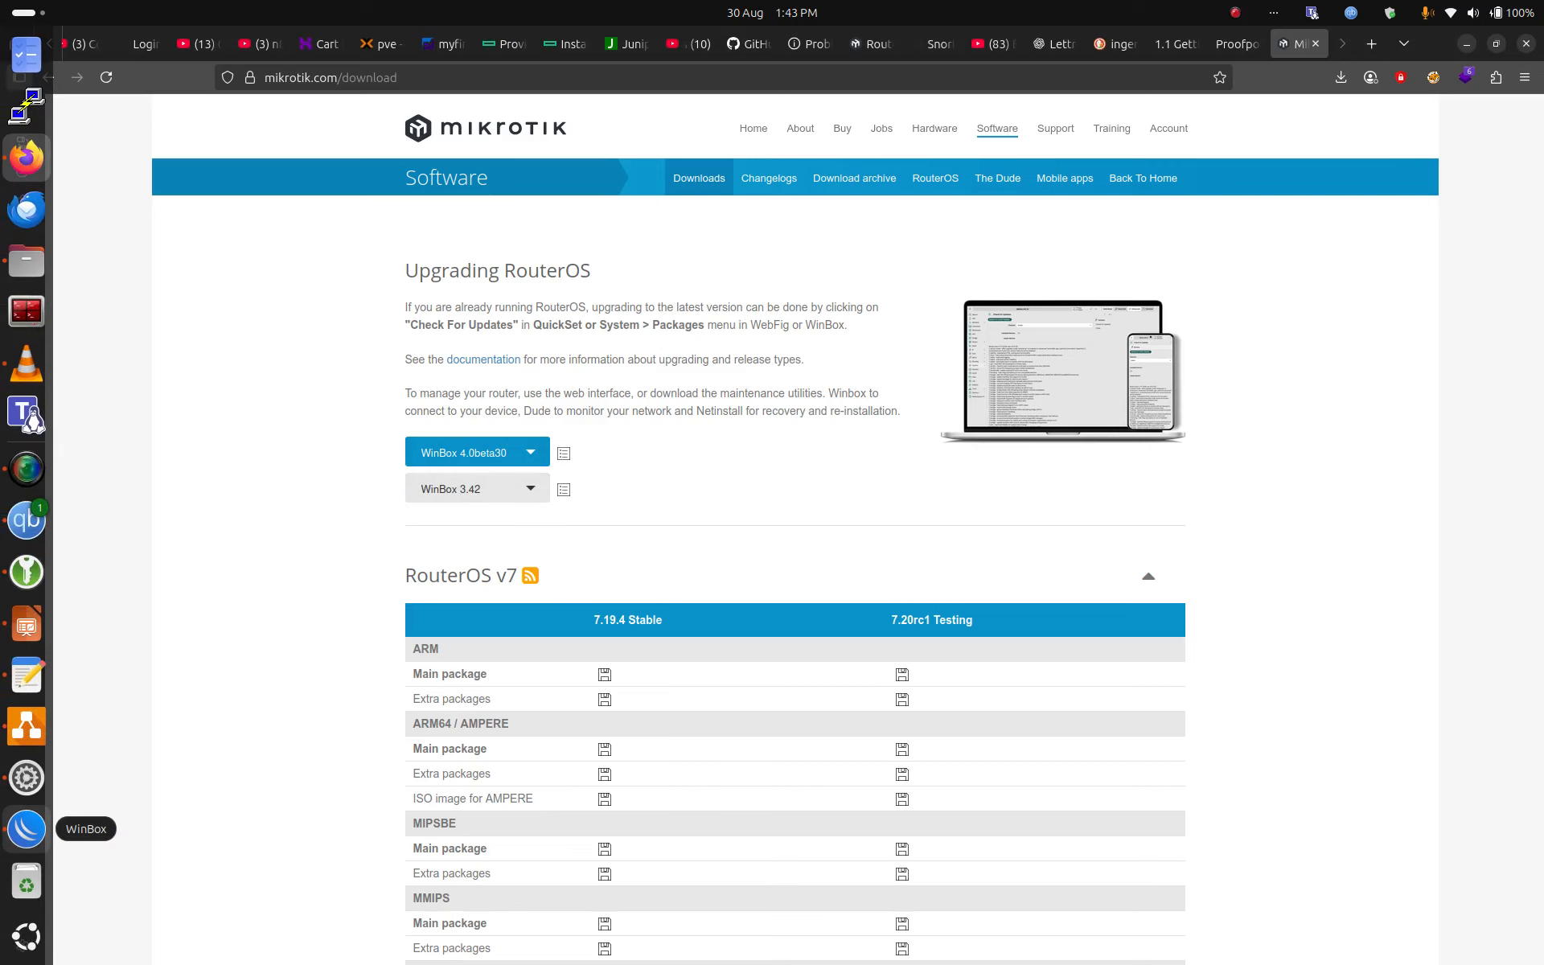
left_click(26, 829)
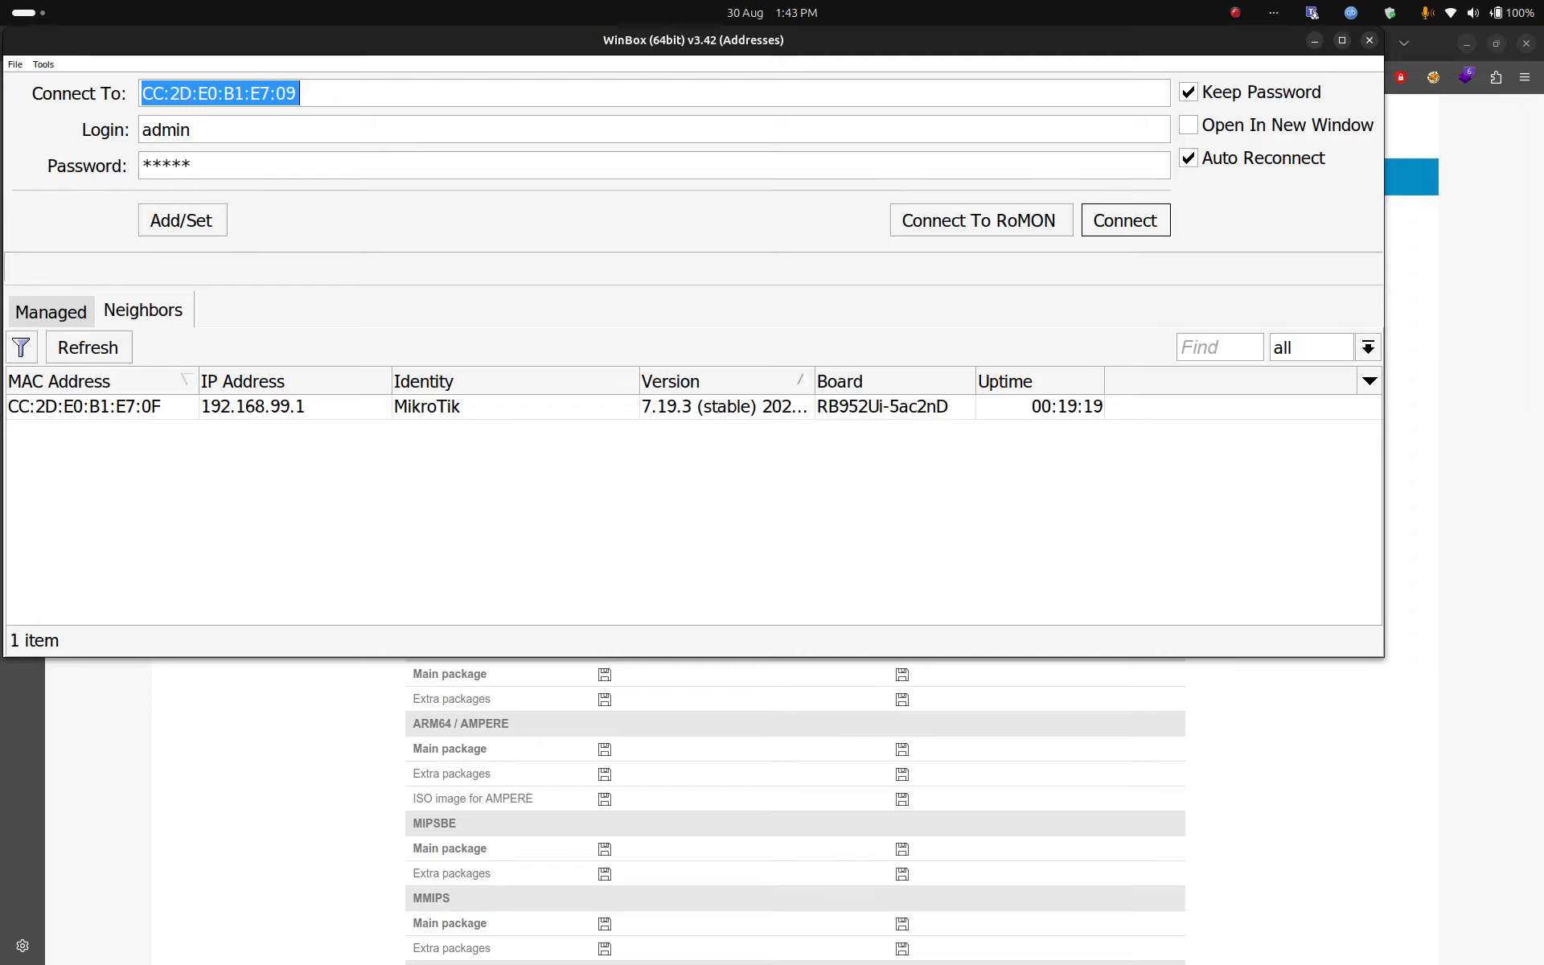
Step: Refresh the neighbours and connect to the MikroTik router at 192.168.99.1 in a maximised window
left_click(89, 347)
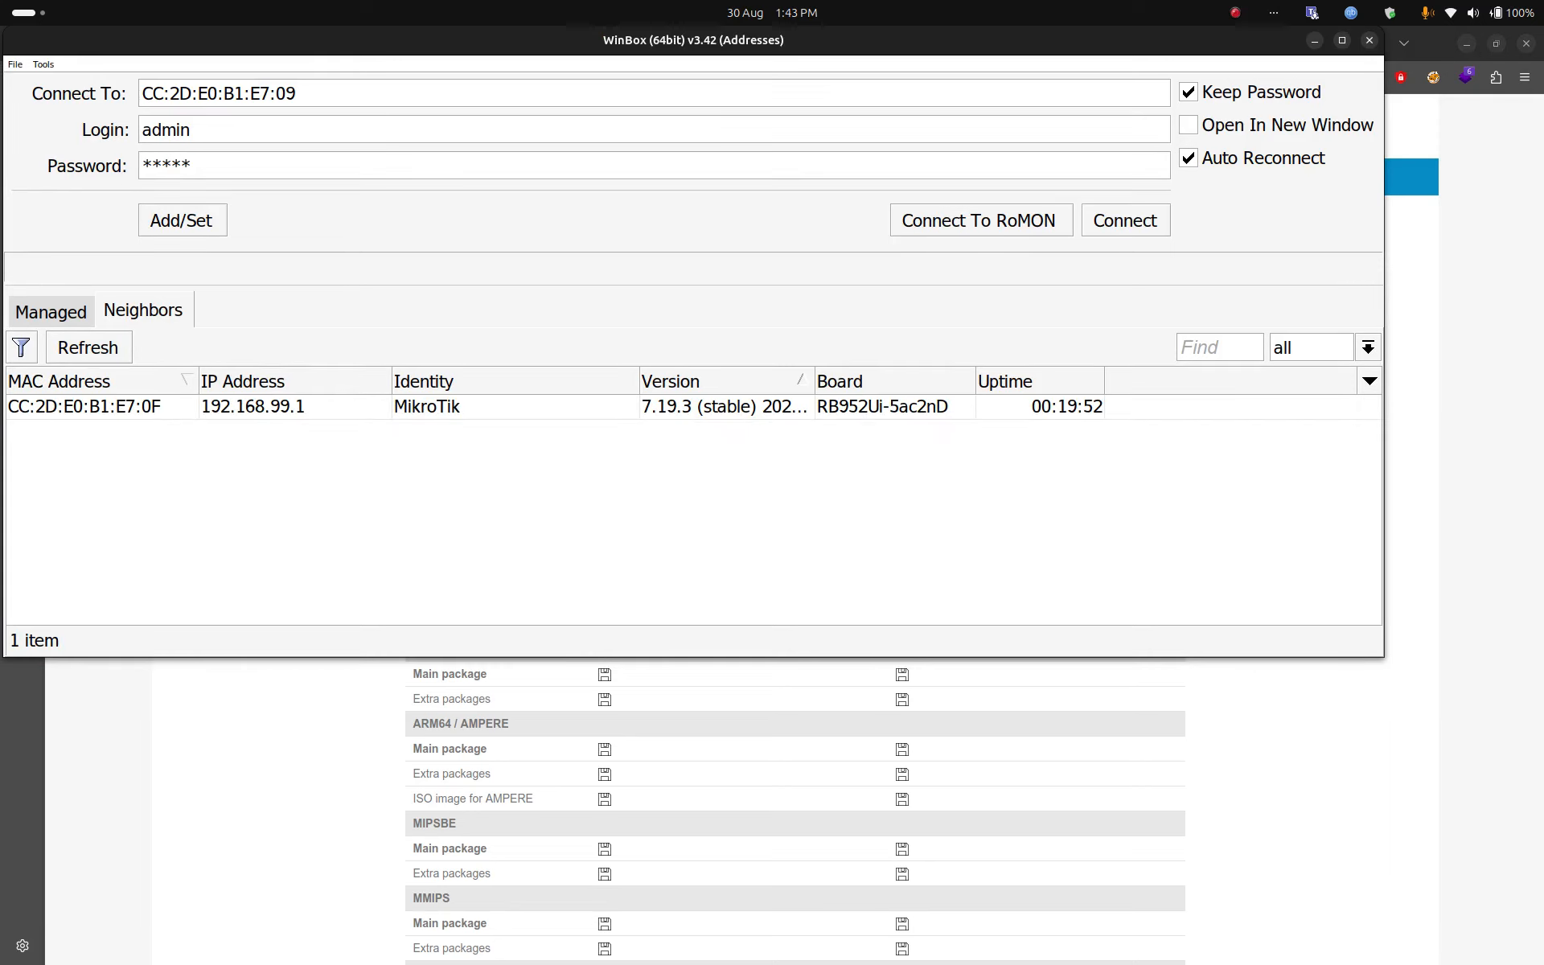
left_click(84, 407)
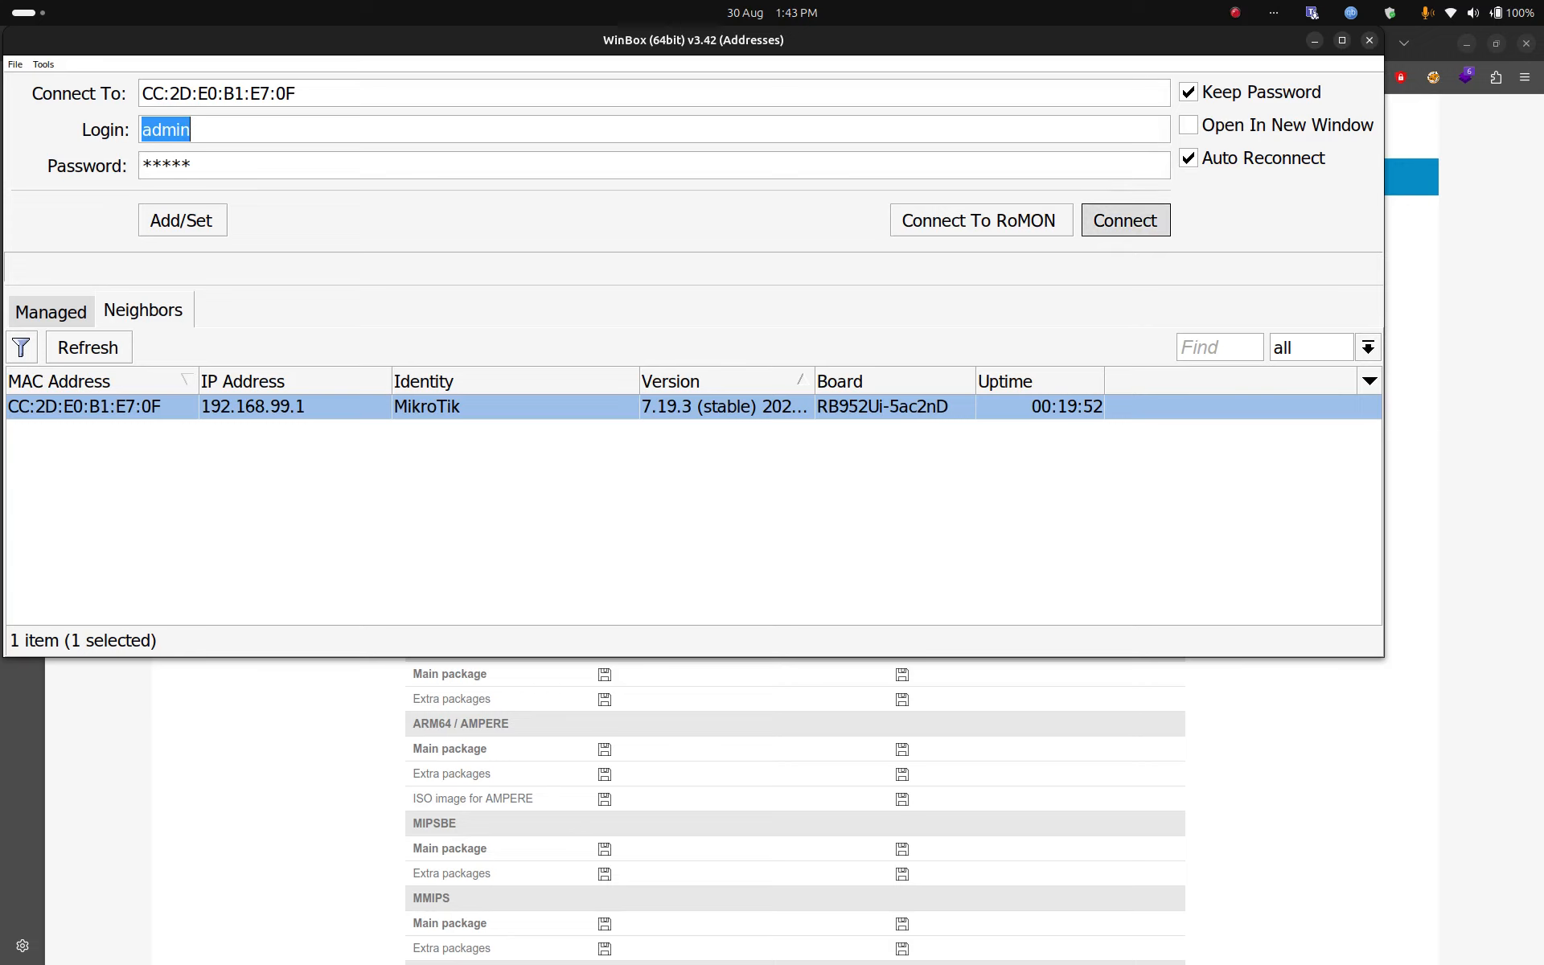
key("Return")
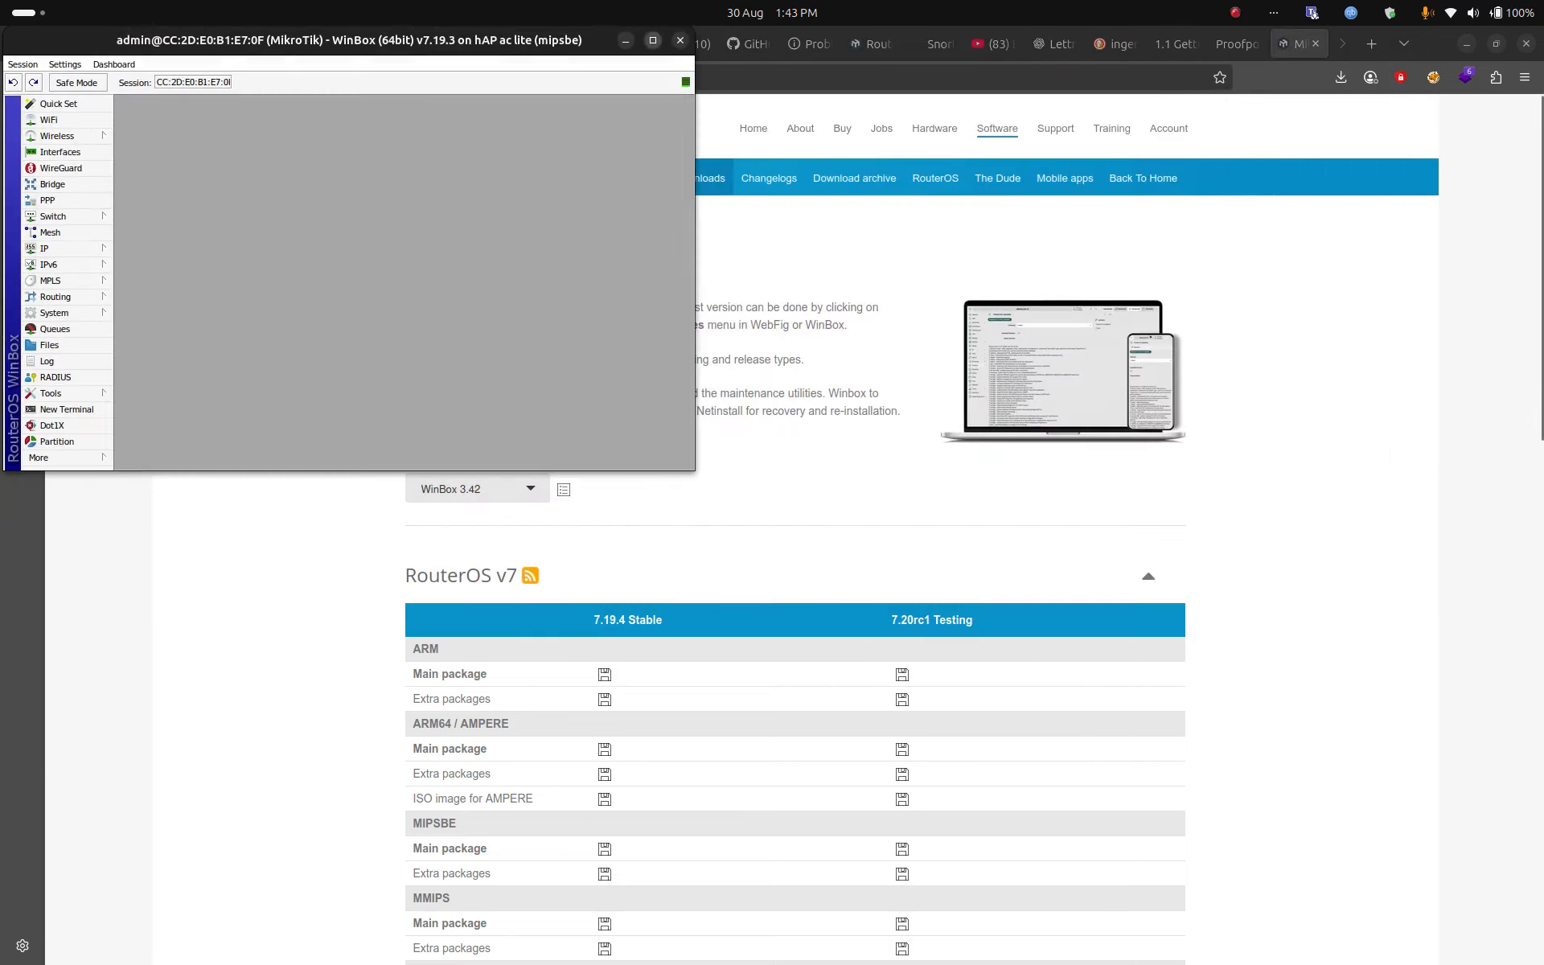
key("super+Up")
Step: Enlarge WinBox's interface text by applying Zoom In from the Settings menu several times
left_click(62, 64)
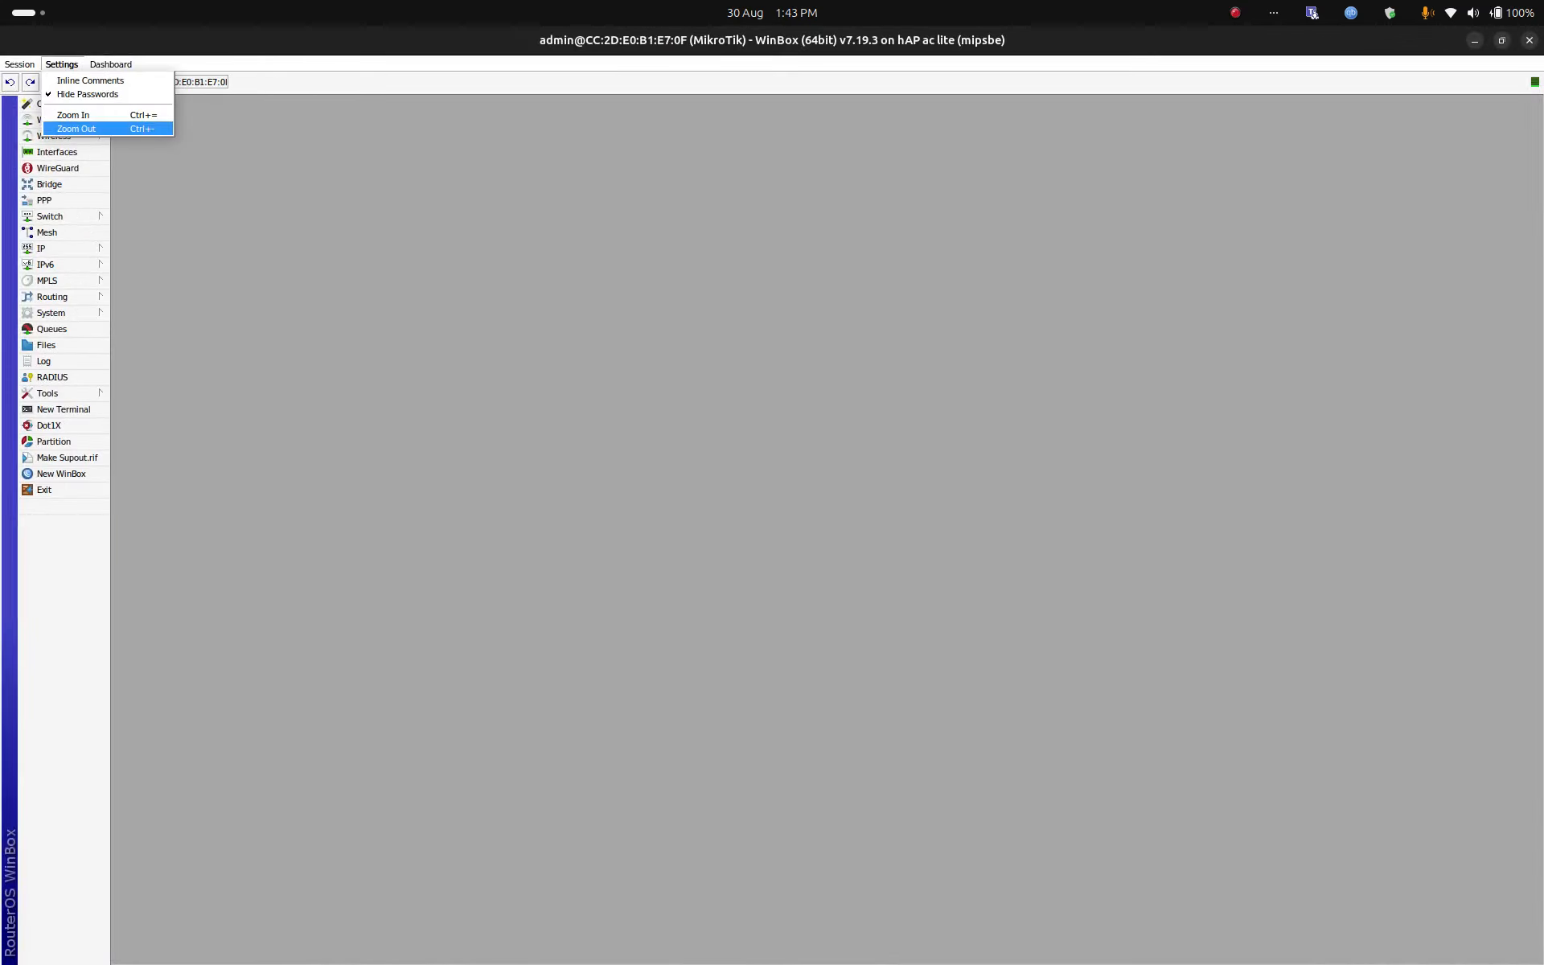
key("Return")
left_click(62, 64)
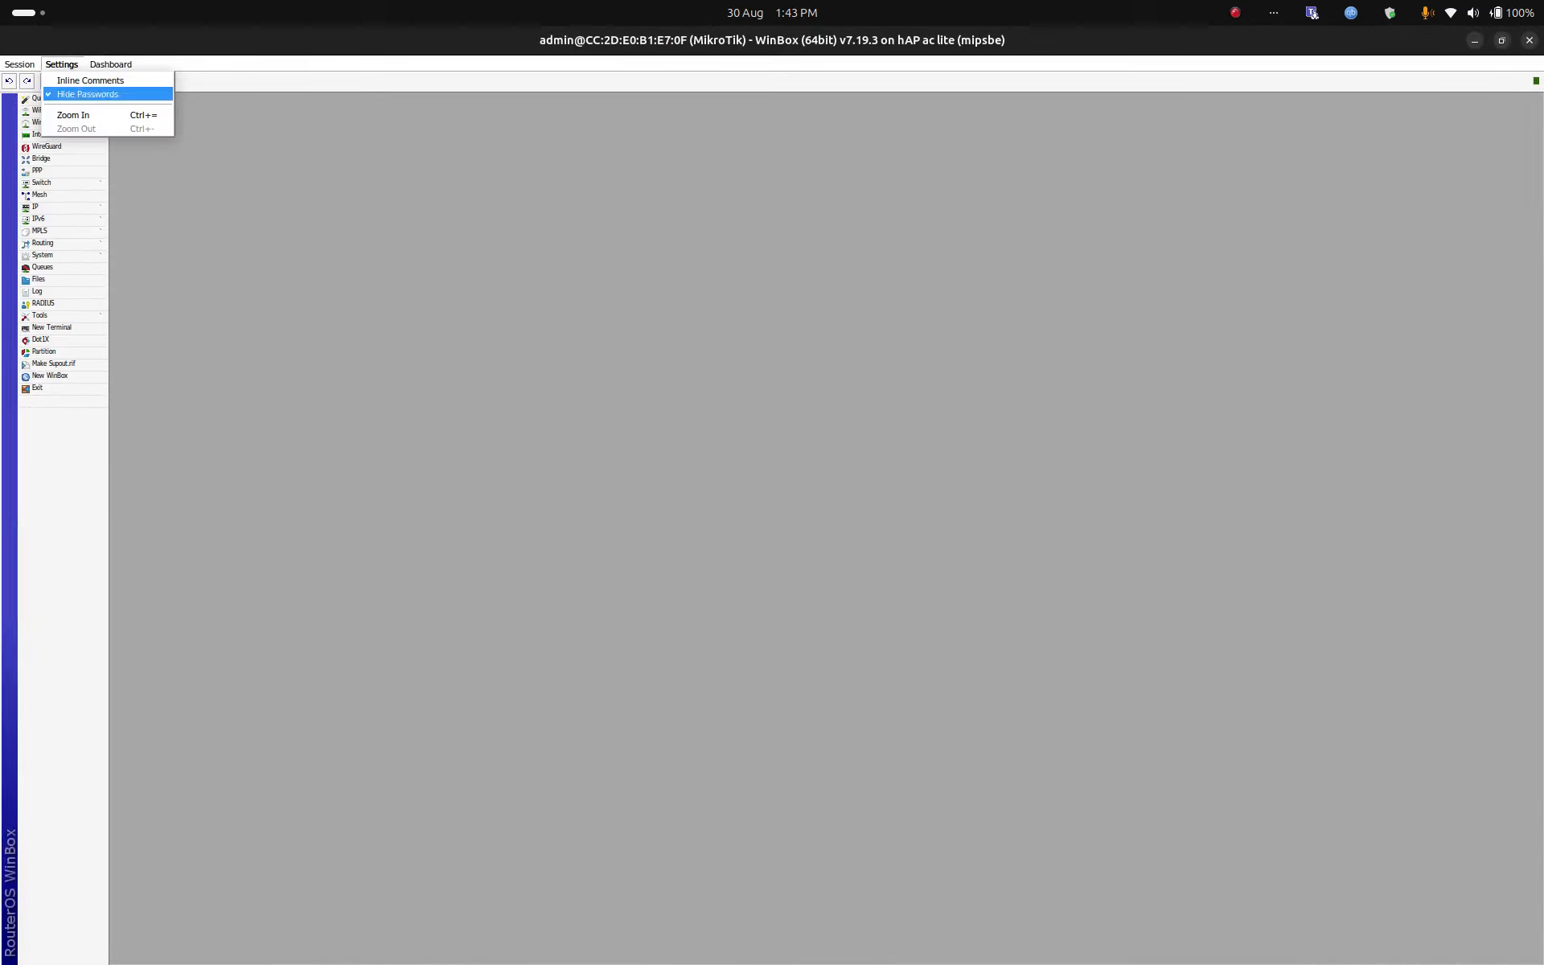
left_click(74, 115)
left_click(61, 64)
left_click(74, 115)
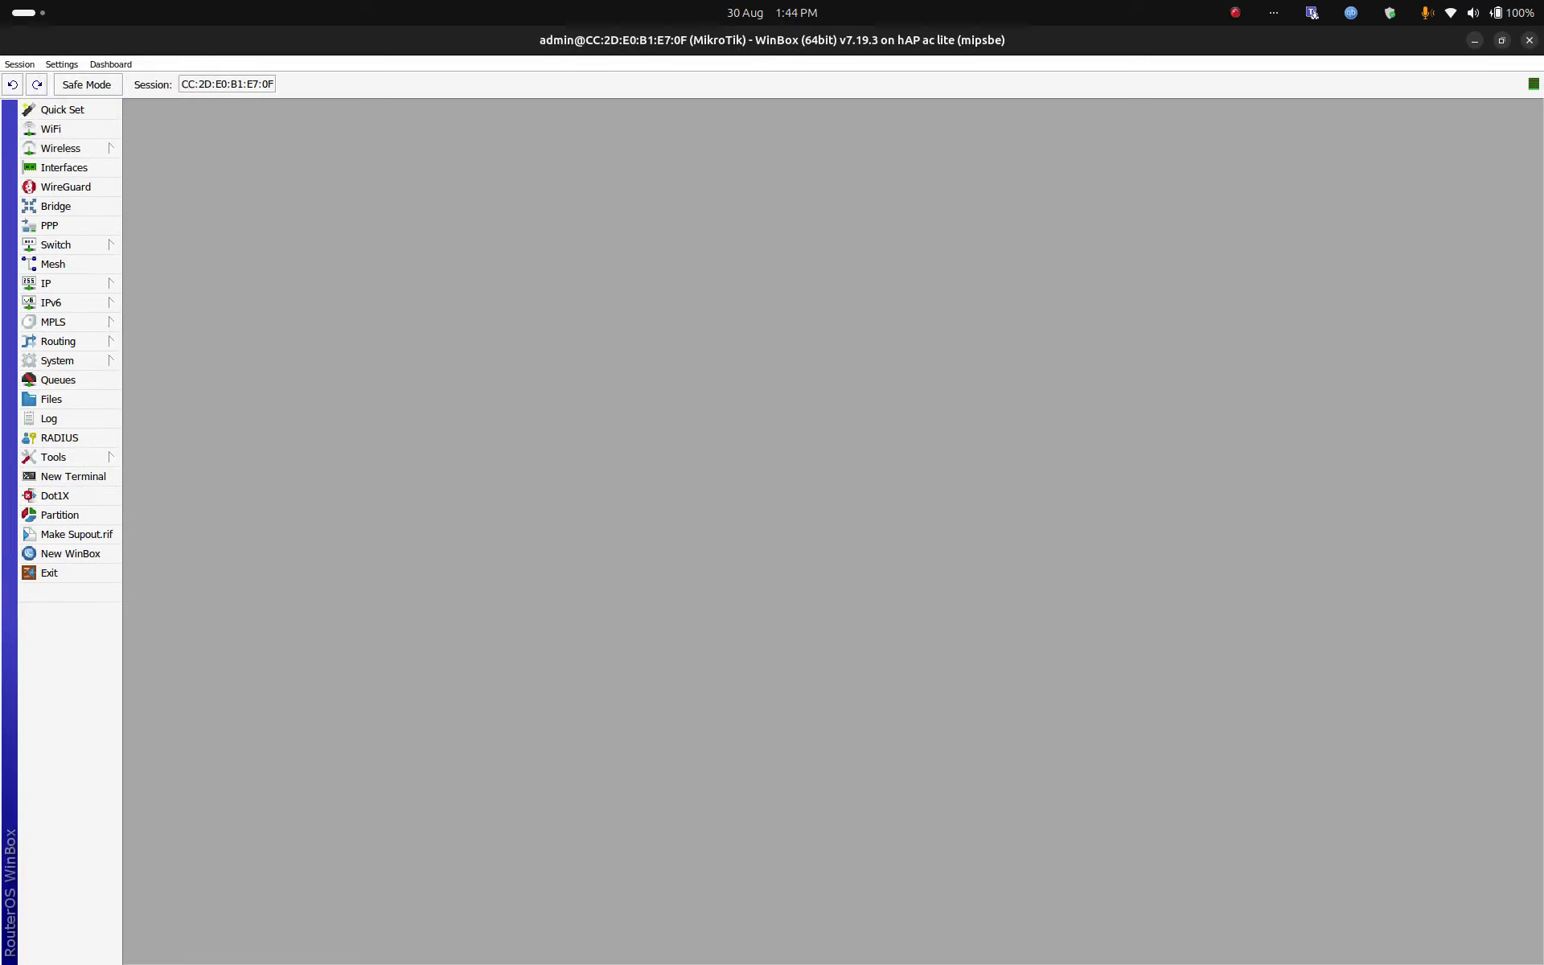
left_click(62, 64)
left_click(74, 115)
left_click(62, 65)
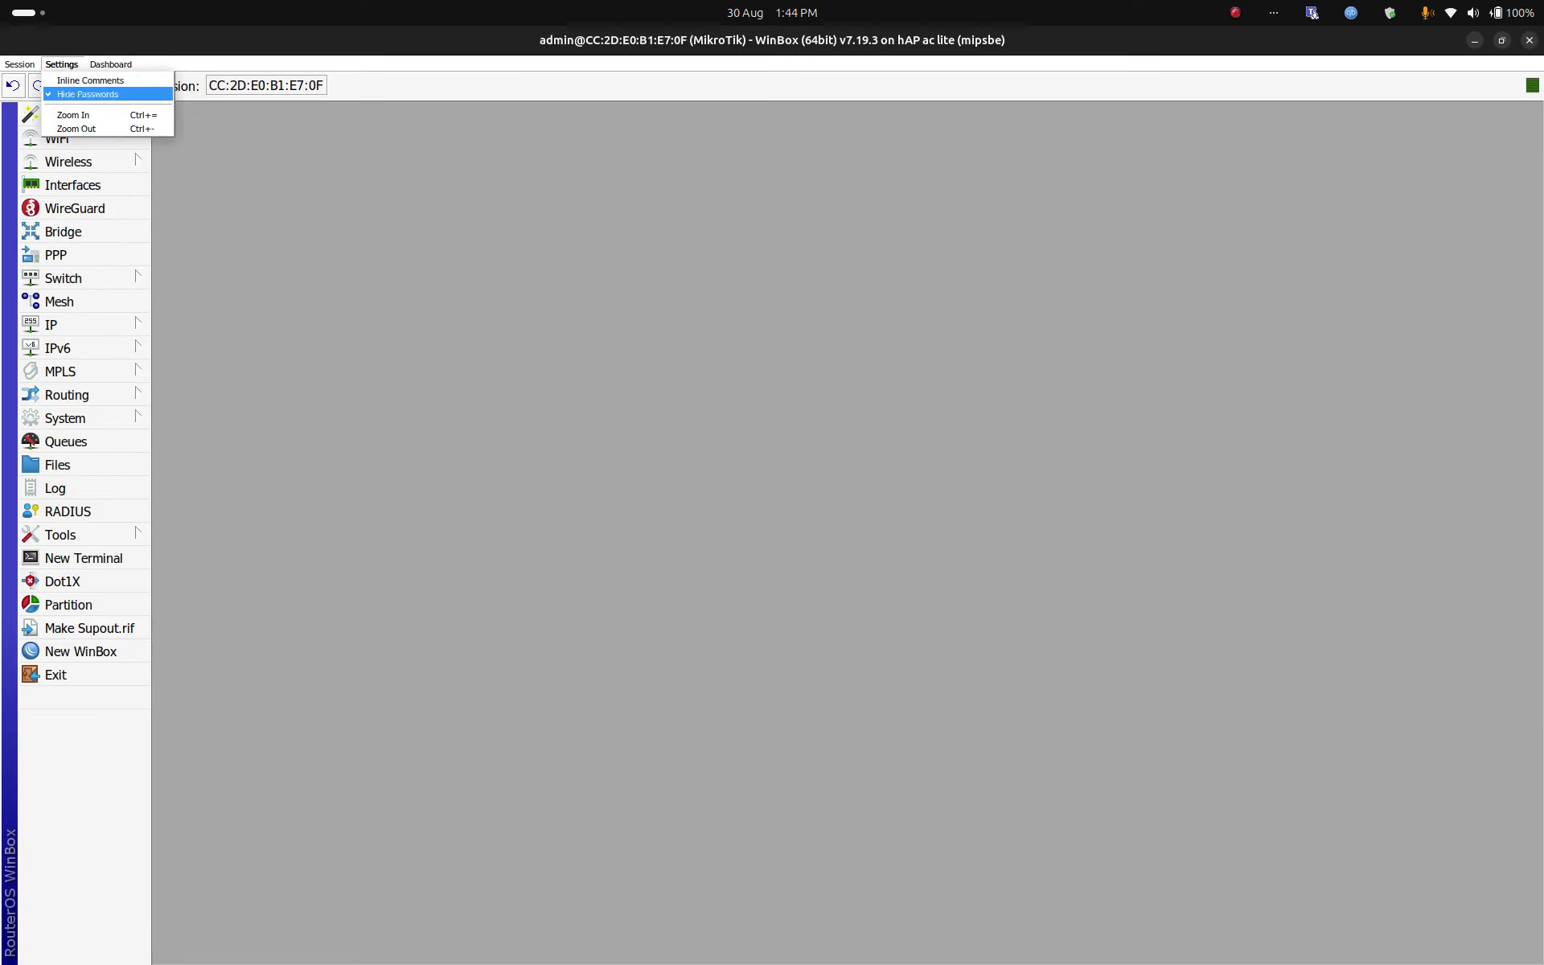
left_click(74, 115)
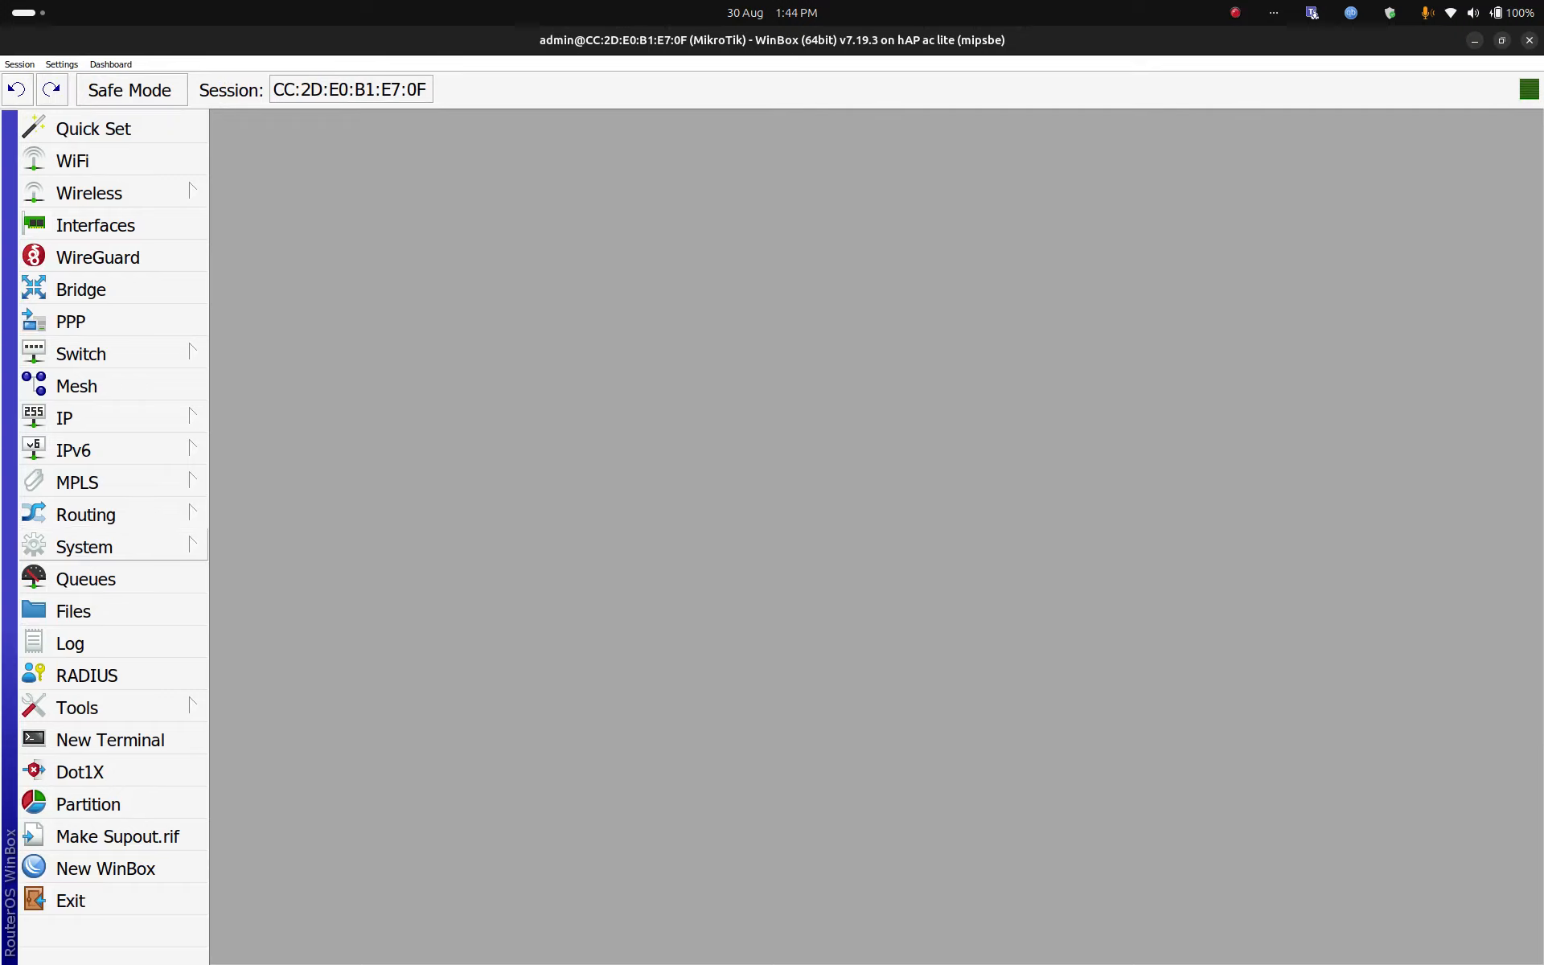
Step: Reset the router configuration with No Default Configuration ticked and confirm the reboot
left_click(120, 546)
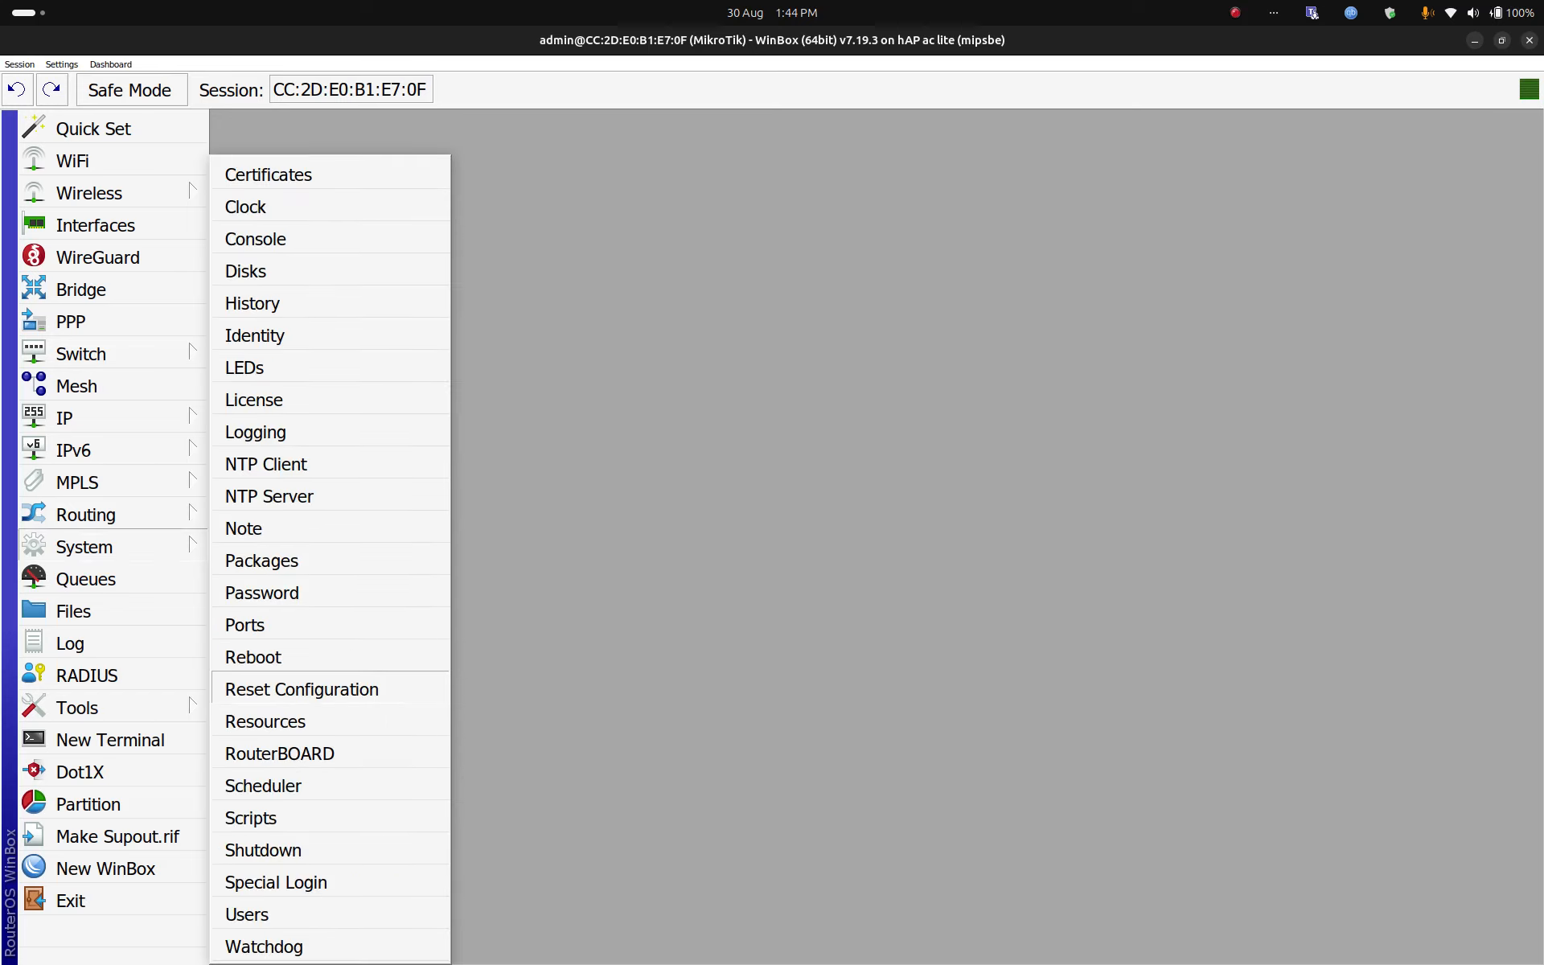
left_click(306, 687)
left_click(719, 551)
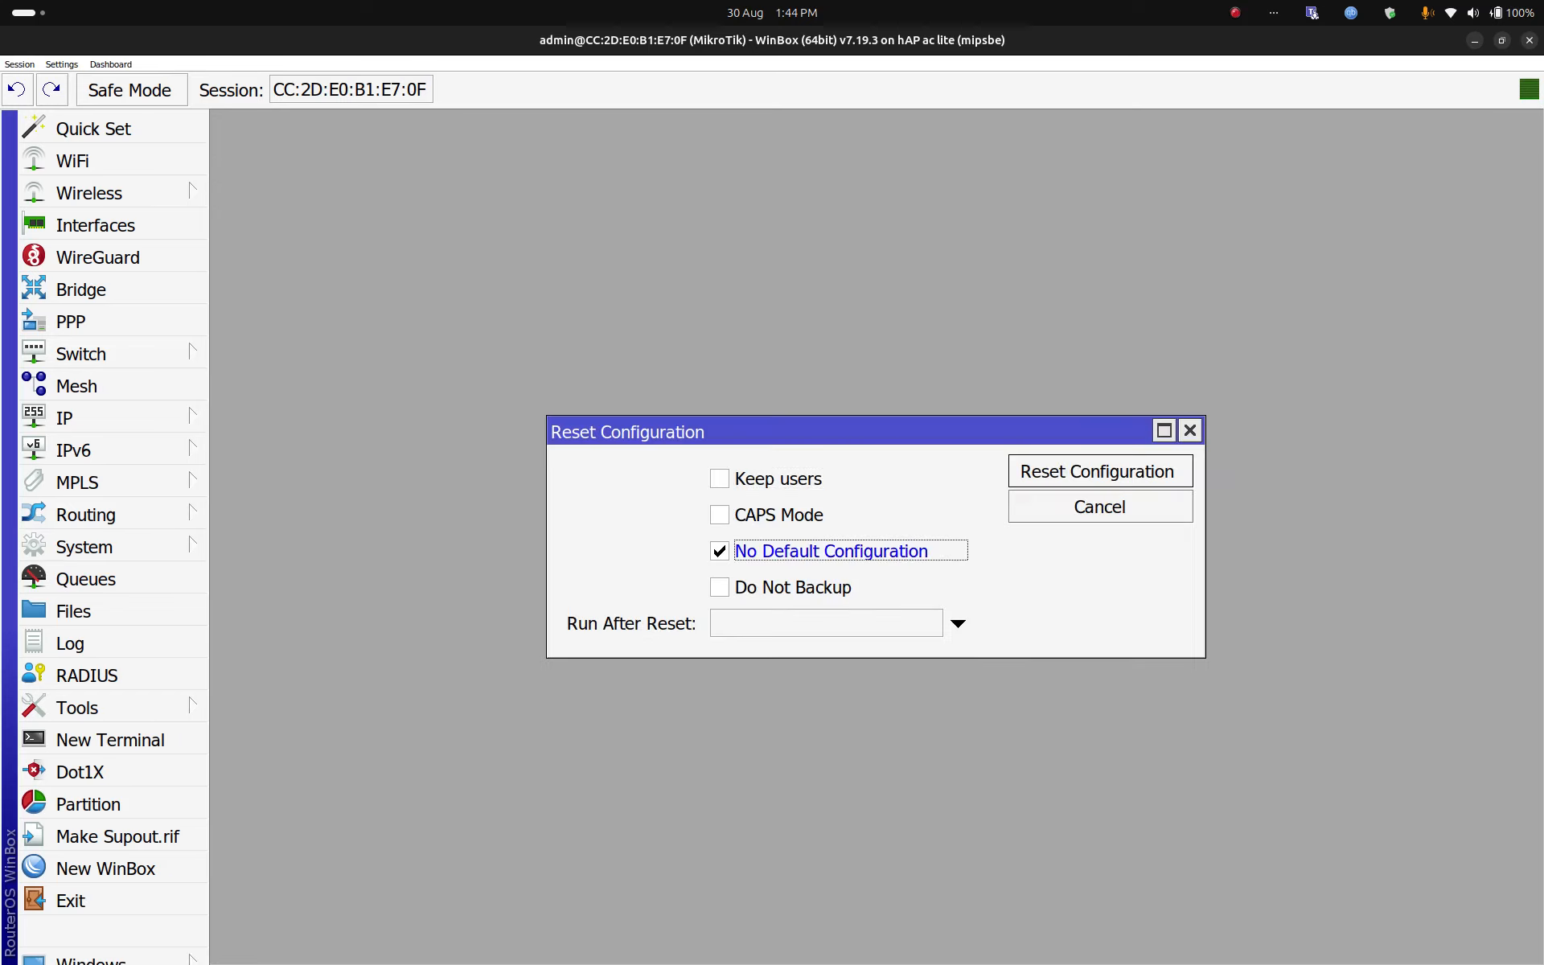
left_click(1100, 471)
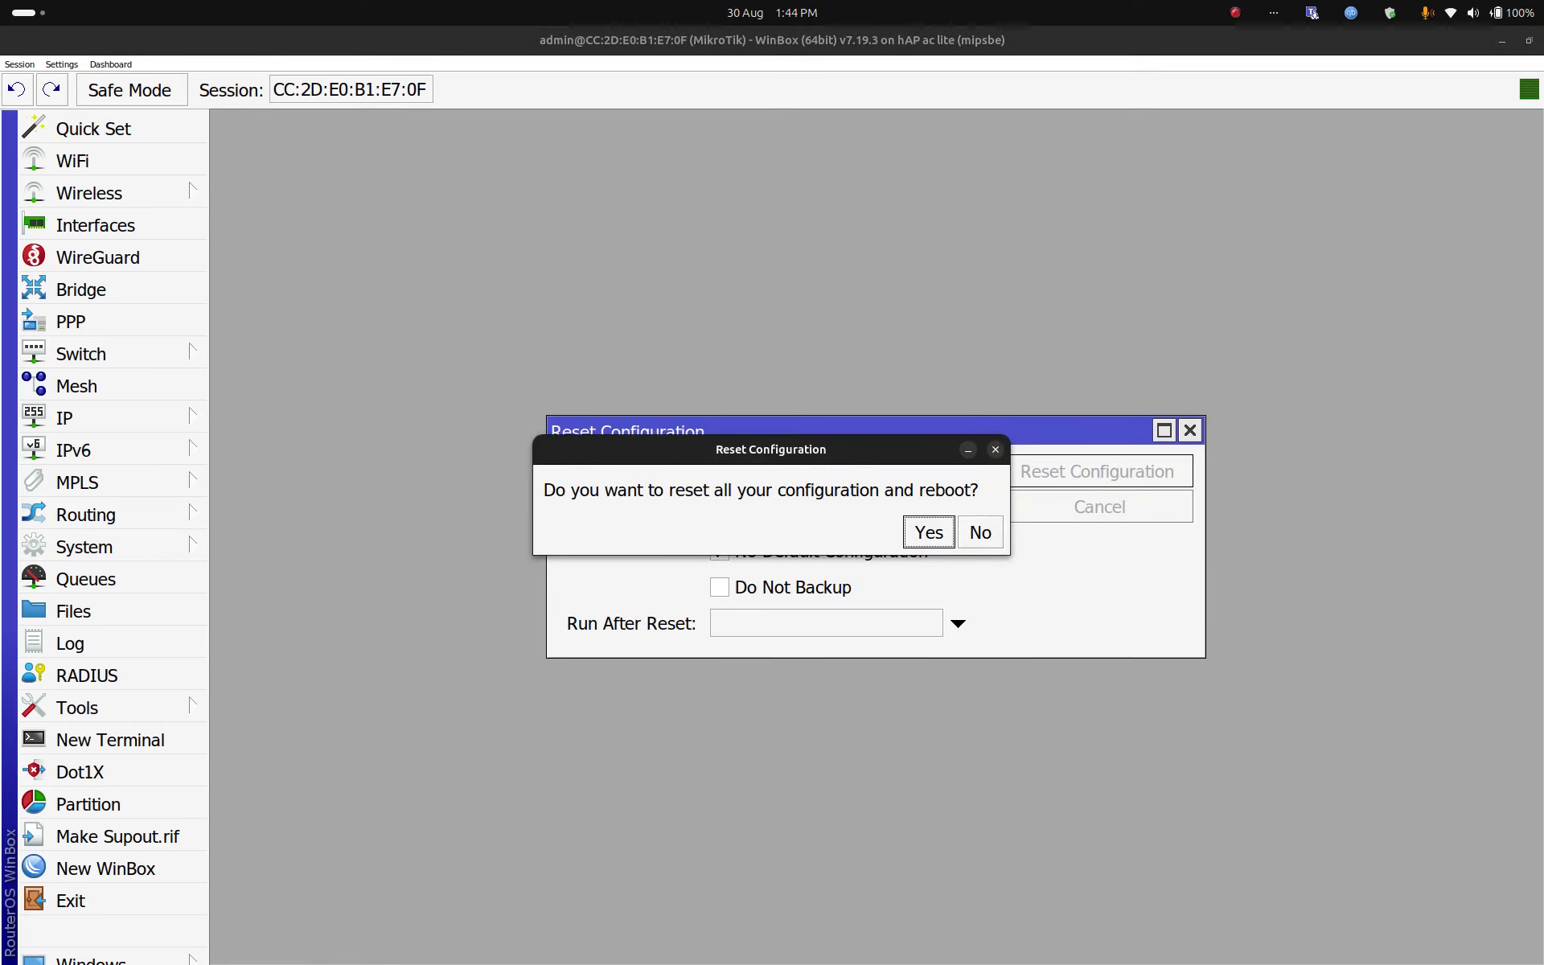
key("Return")
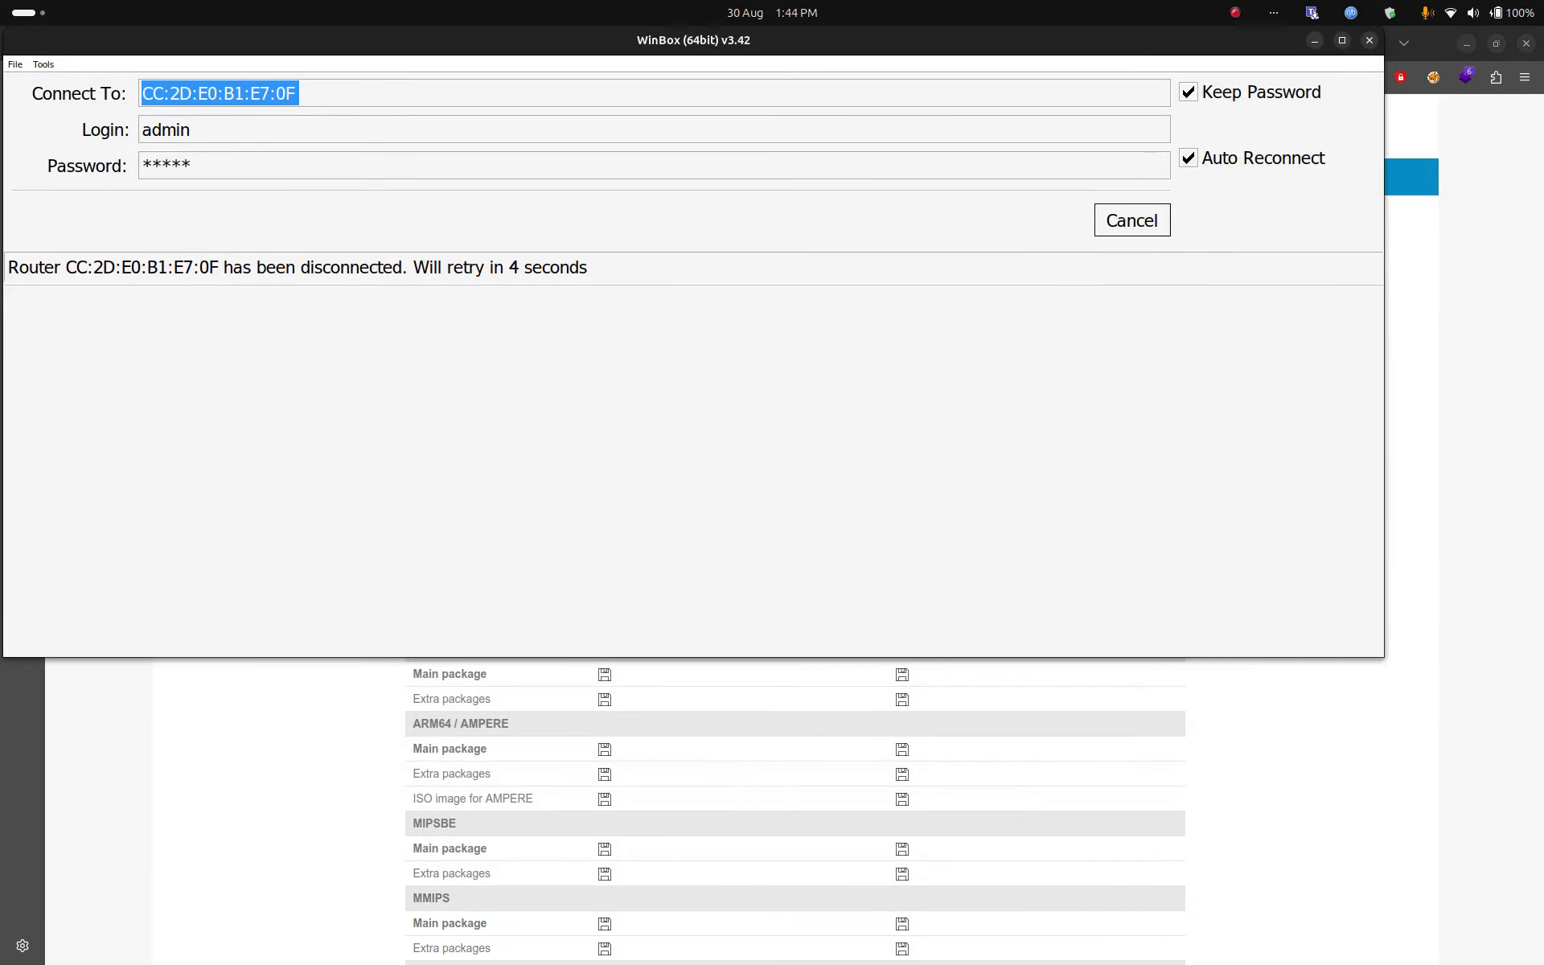
Step: Reconnect to the reset router with a blank password, using its MAC address CC:2D:E0:B1:E7:09
left_click(1131, 220)
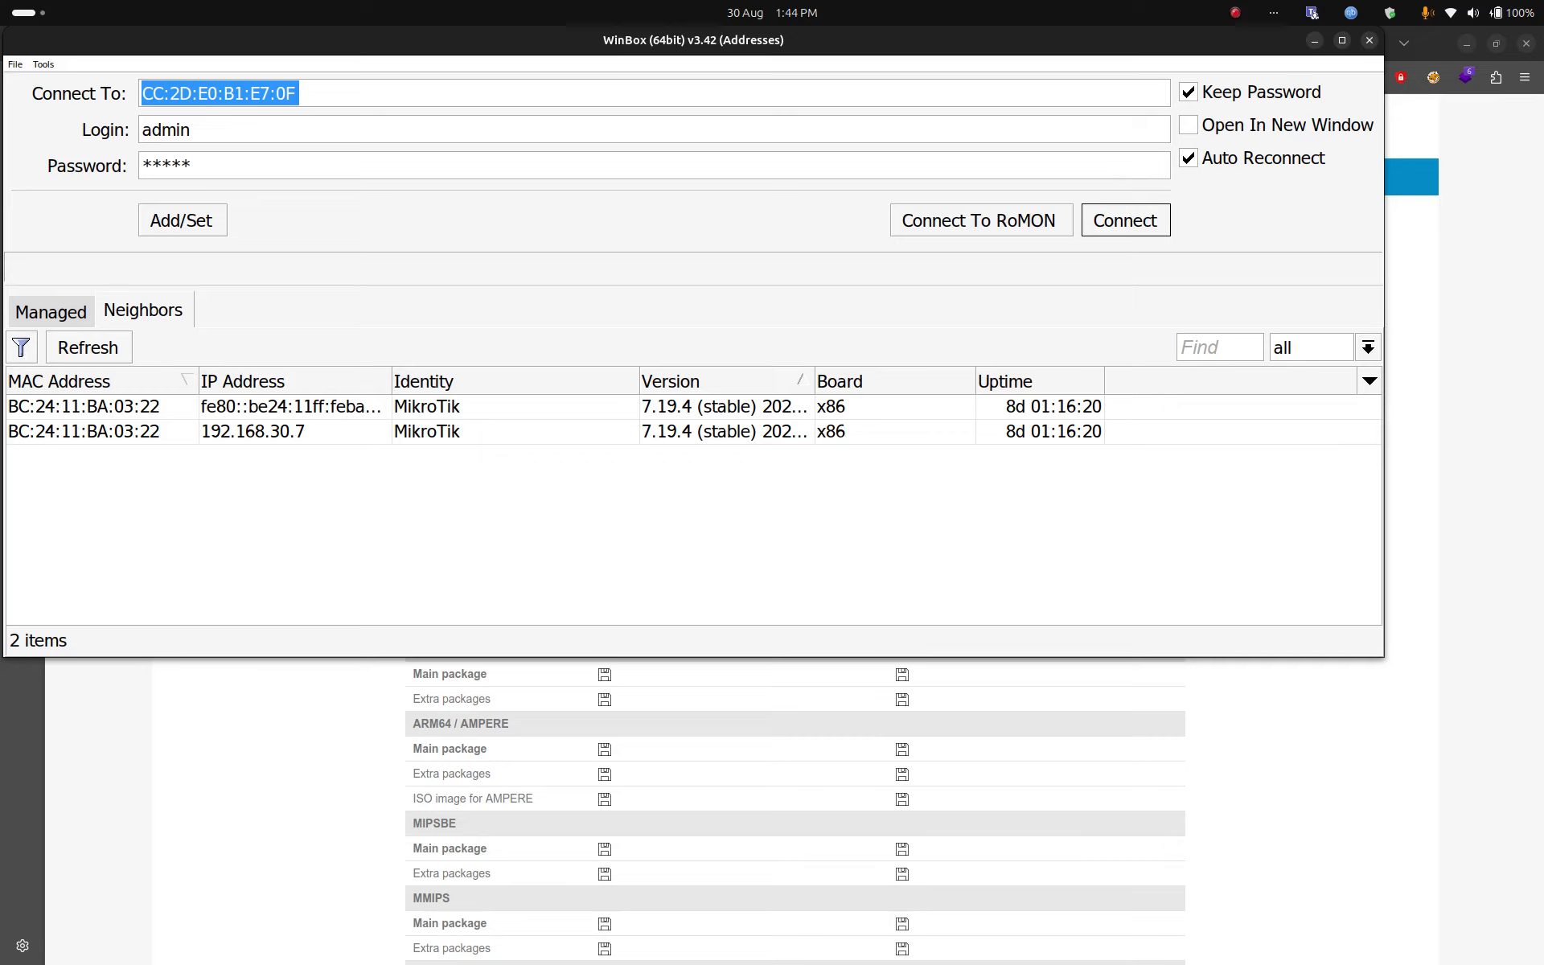
left_click(87, 347)
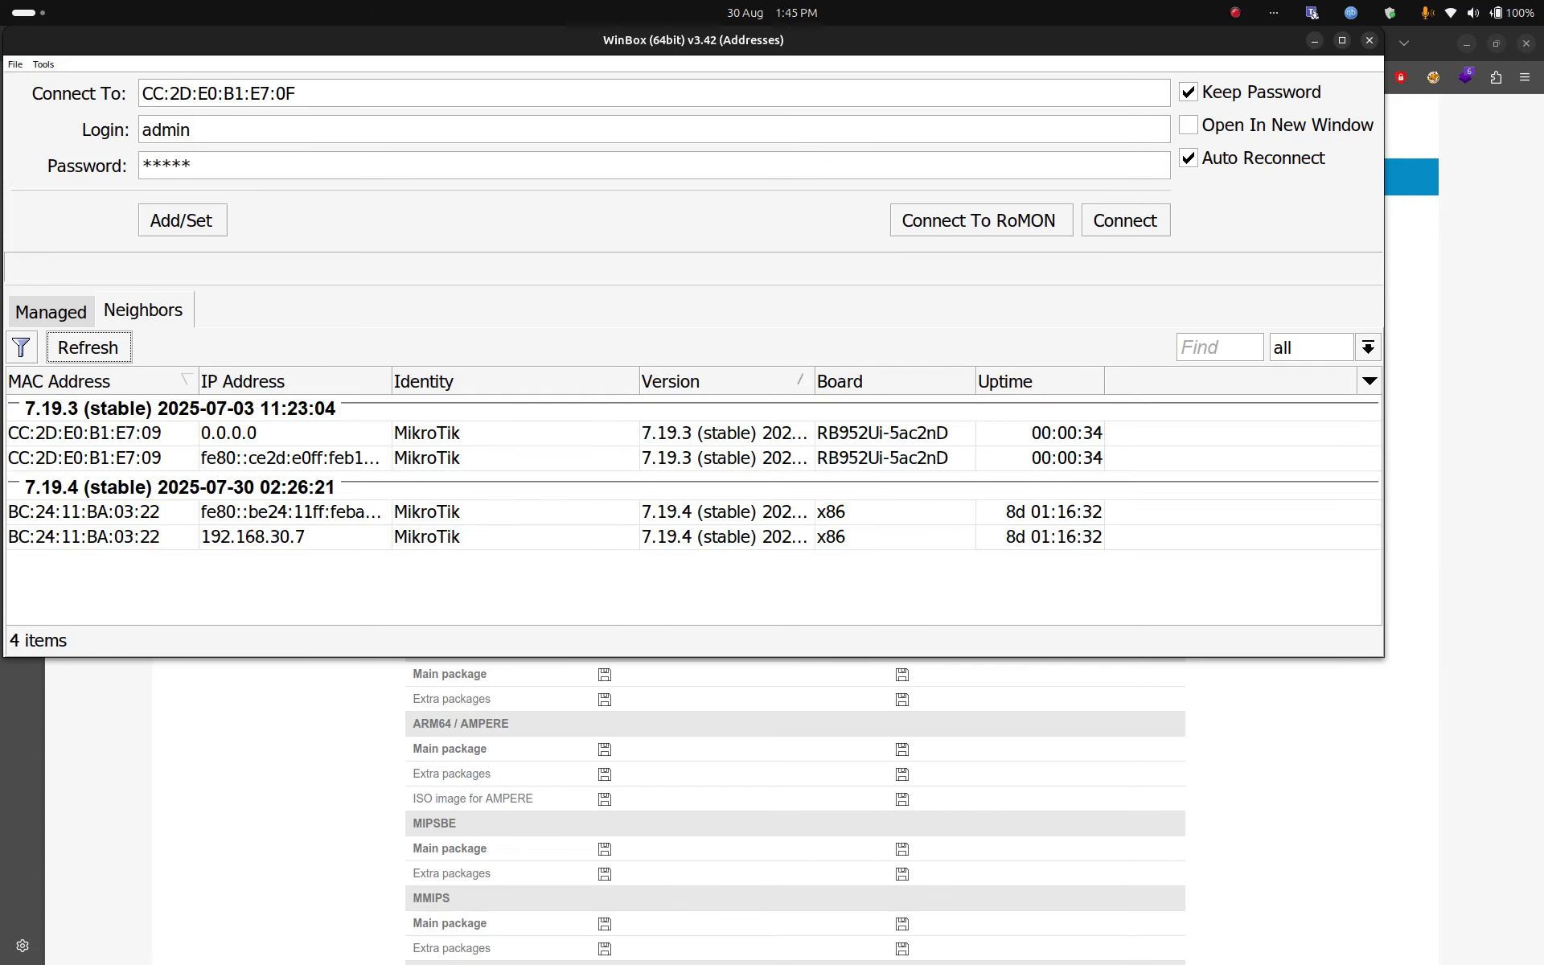
left_click_drag(216, 166, 137, 166)
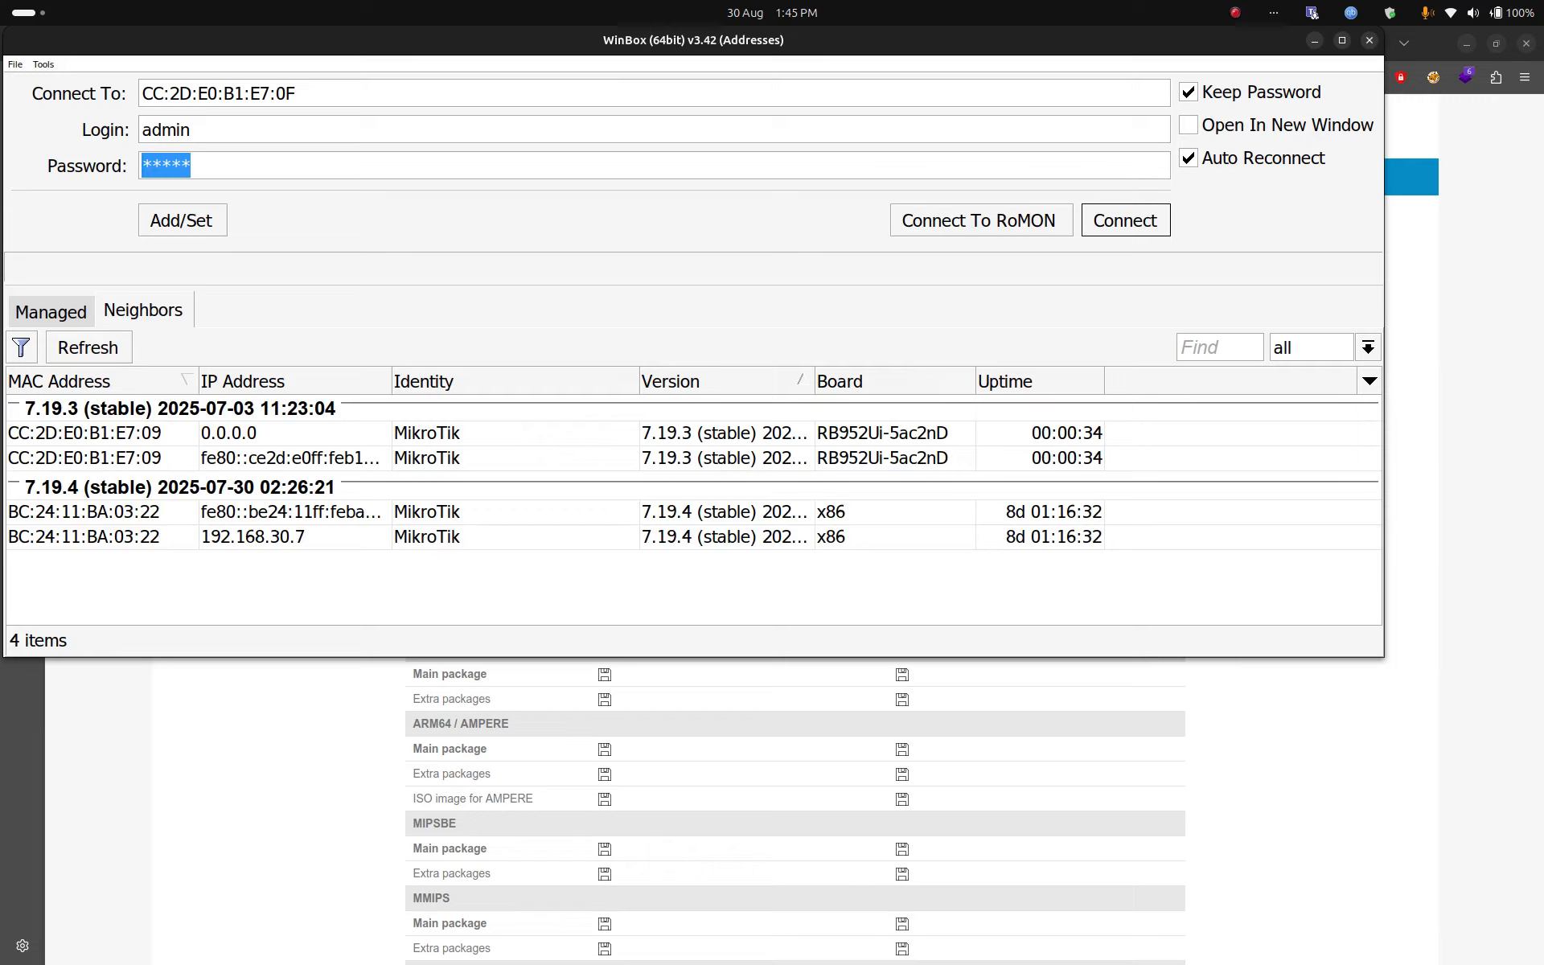
key("BackSpace")
key("Return")
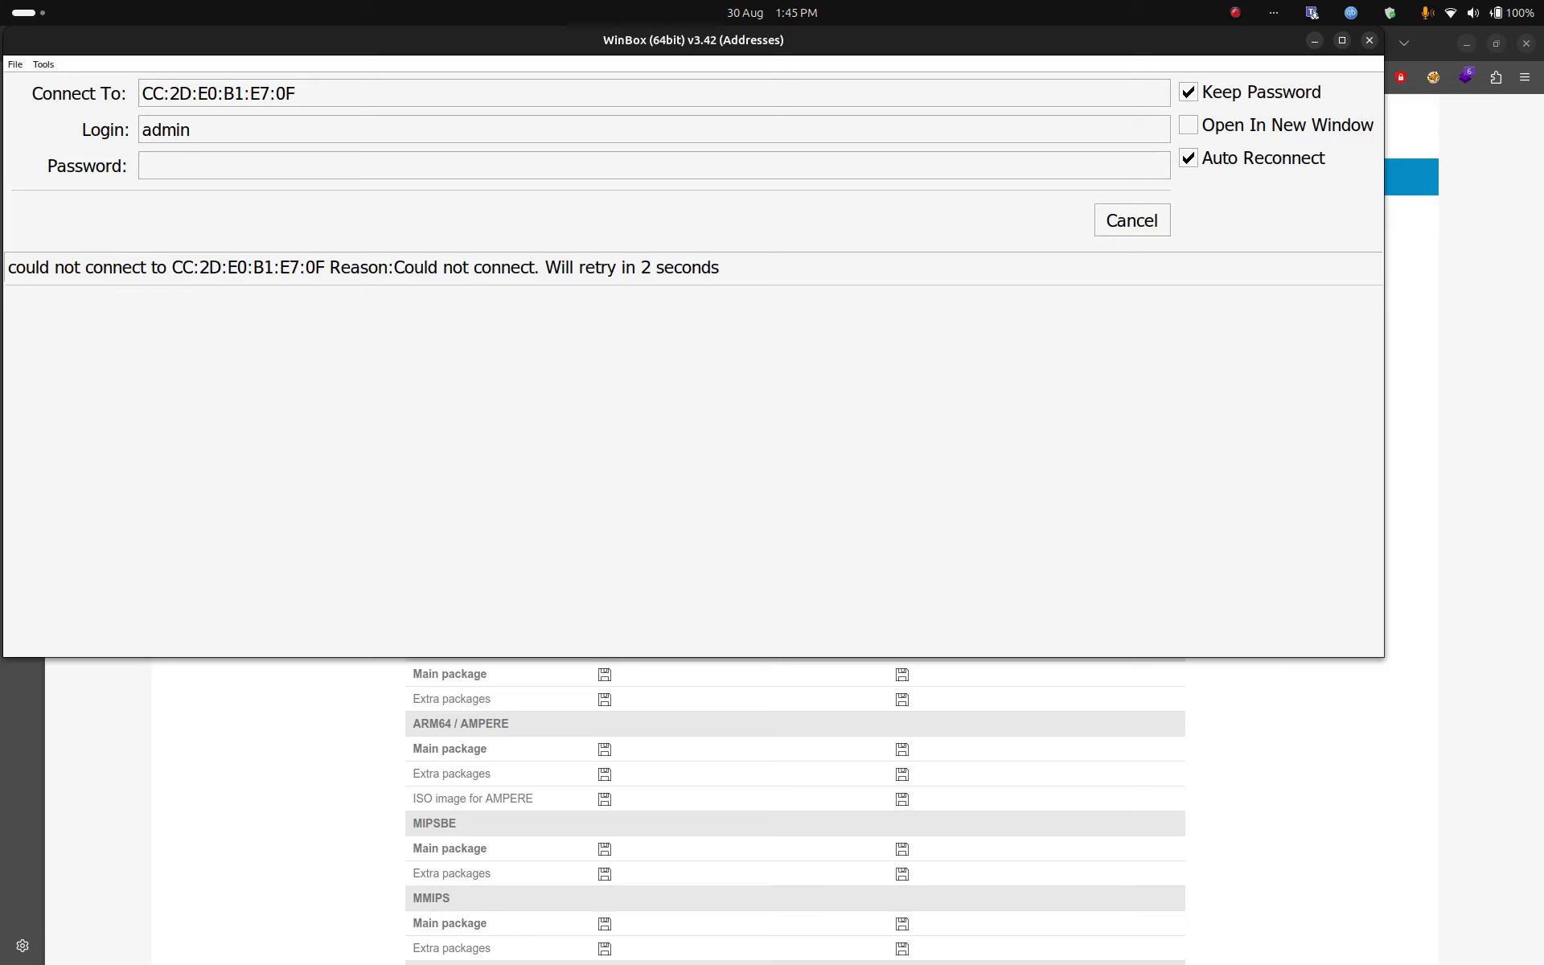
key("Escape")
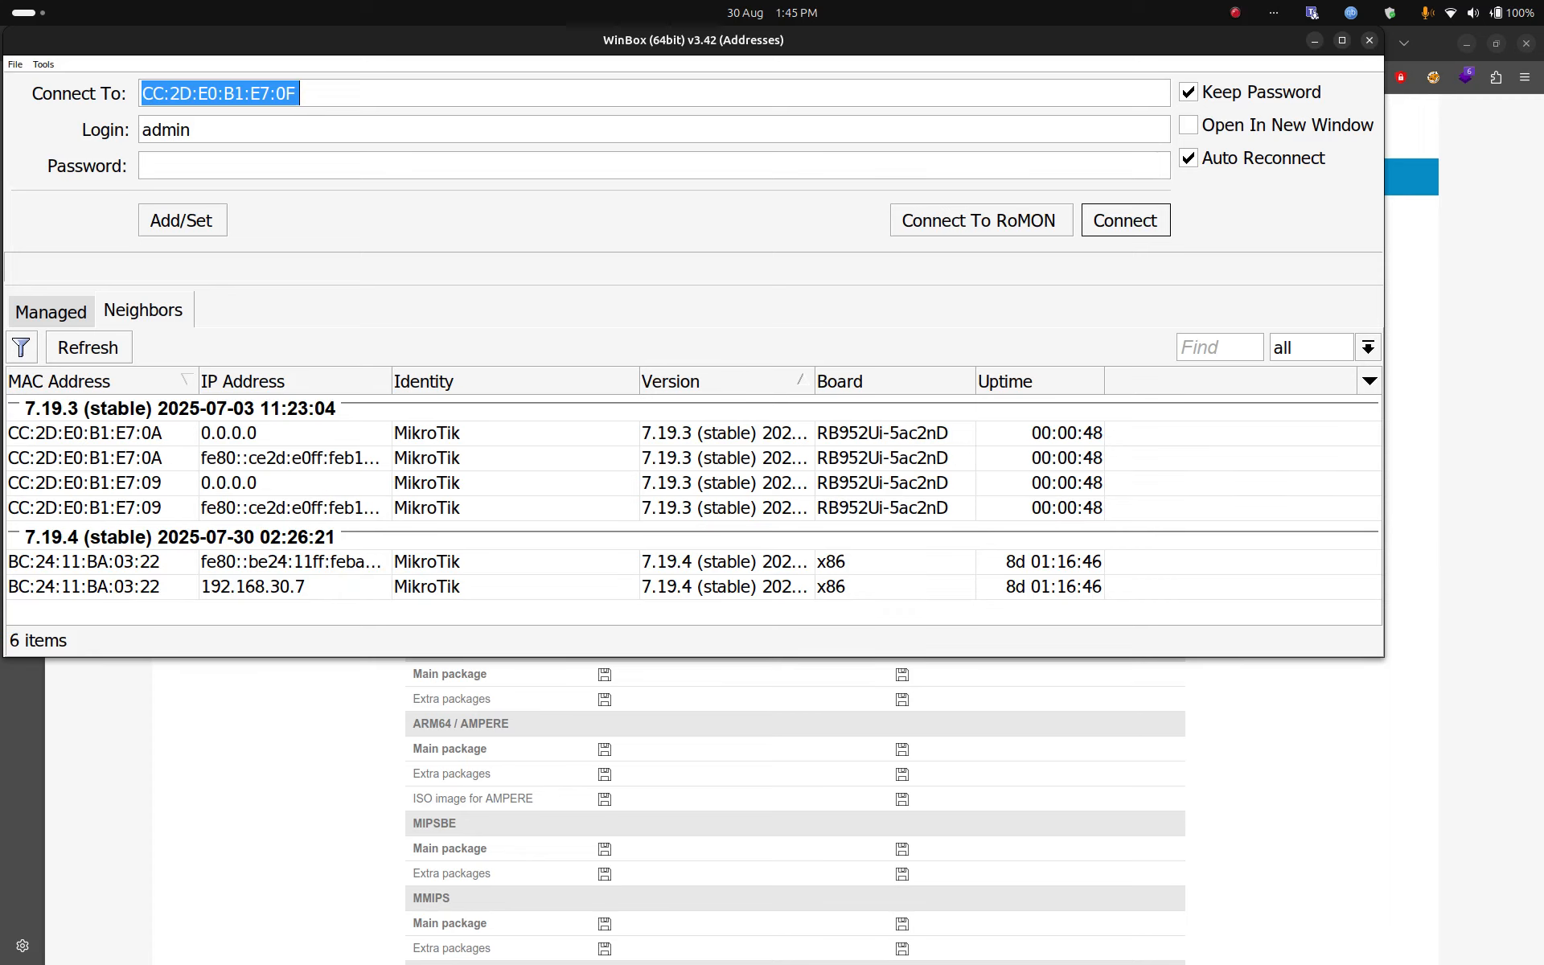
left_click(84, 433)
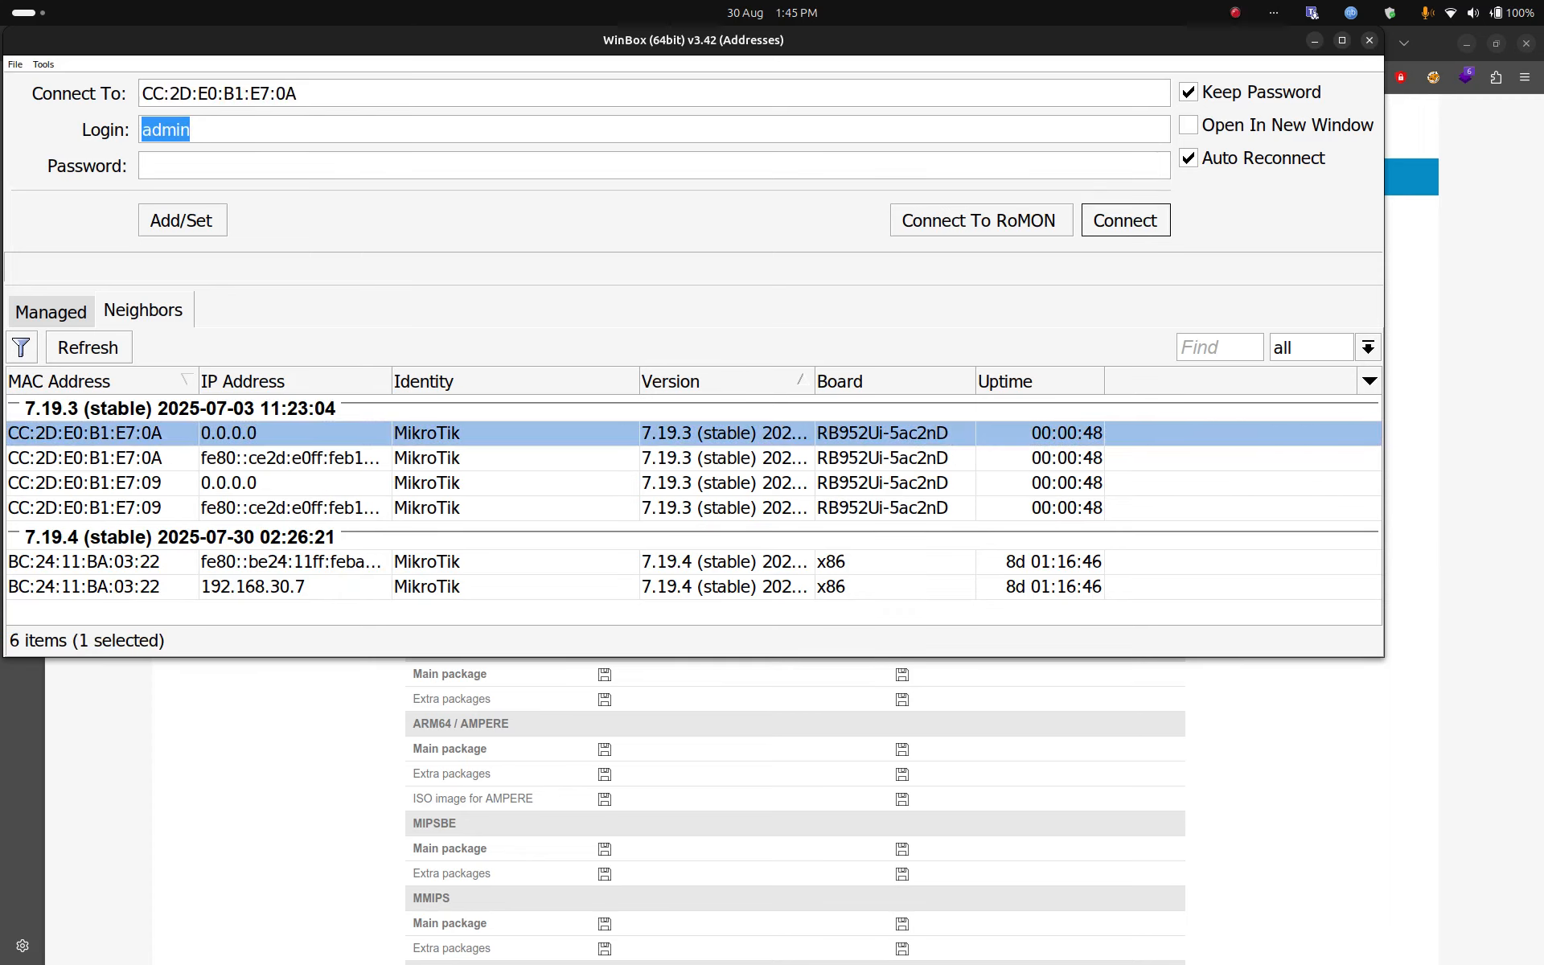
left_click(85, 483)
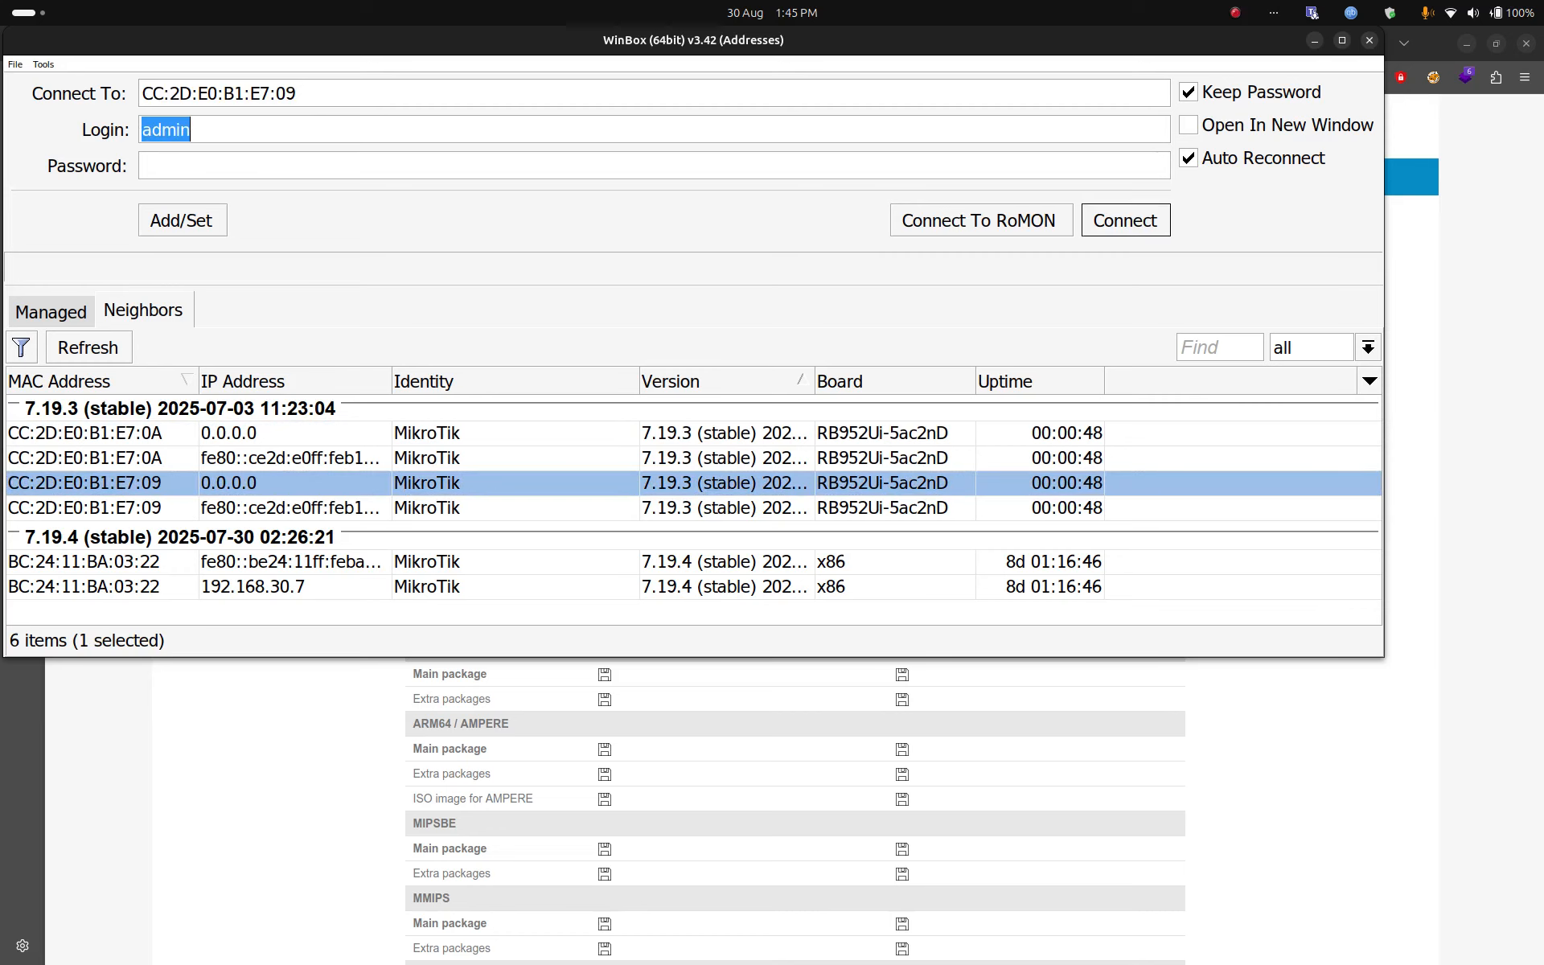
key("Return")
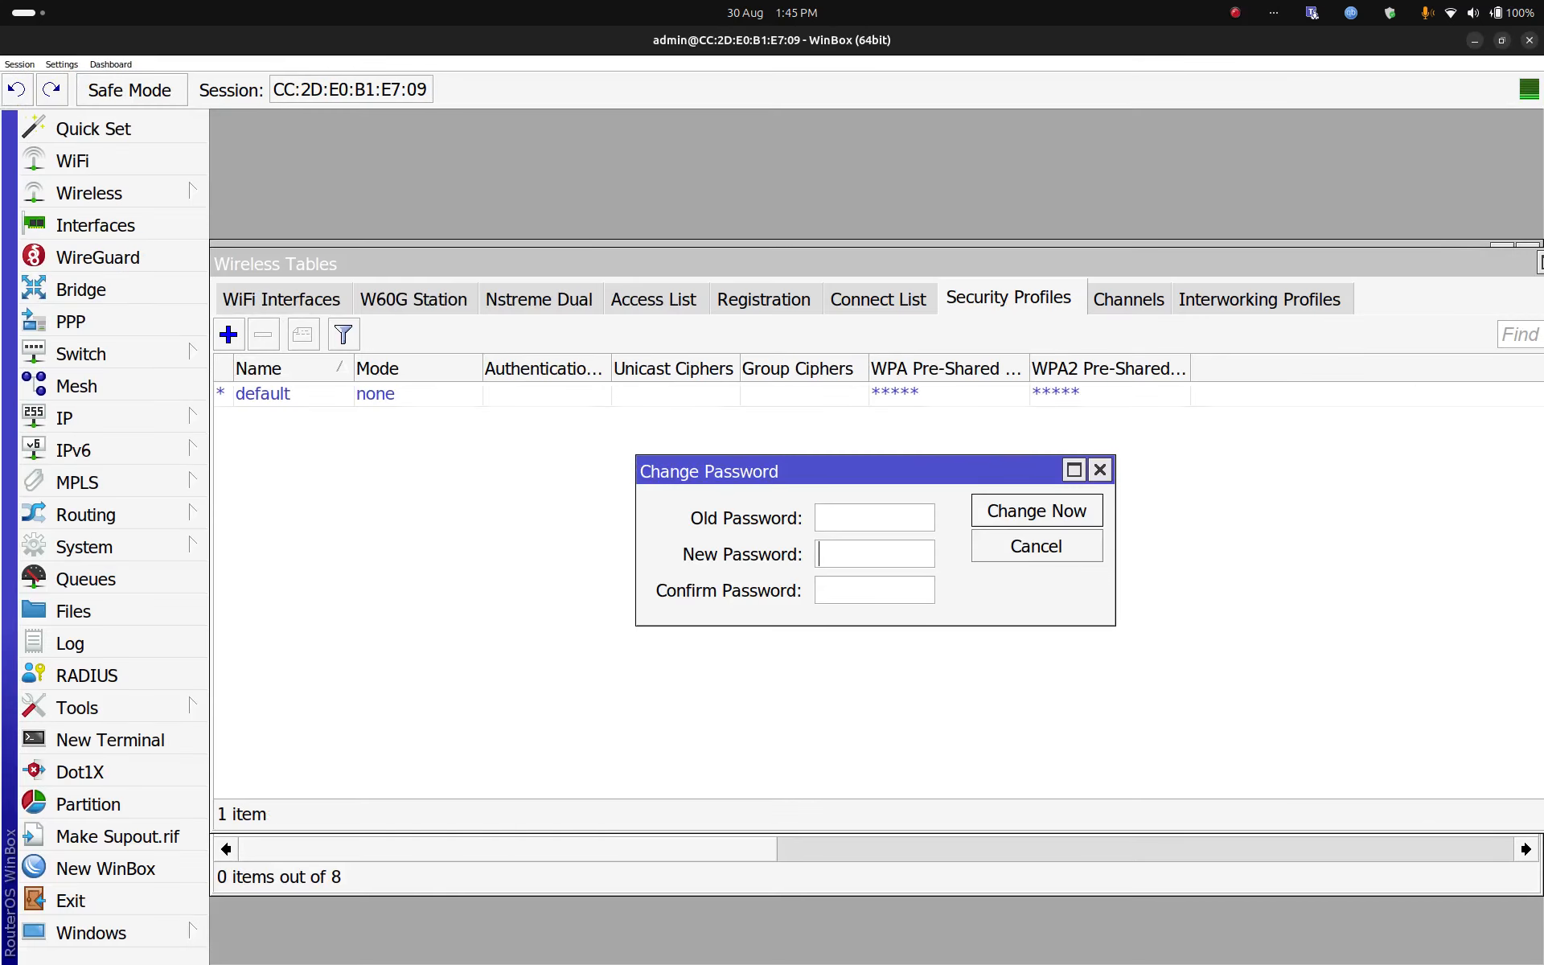
Step: Enter and confirm a new admin password for the router and apply it
type("*****")
key("Tab")
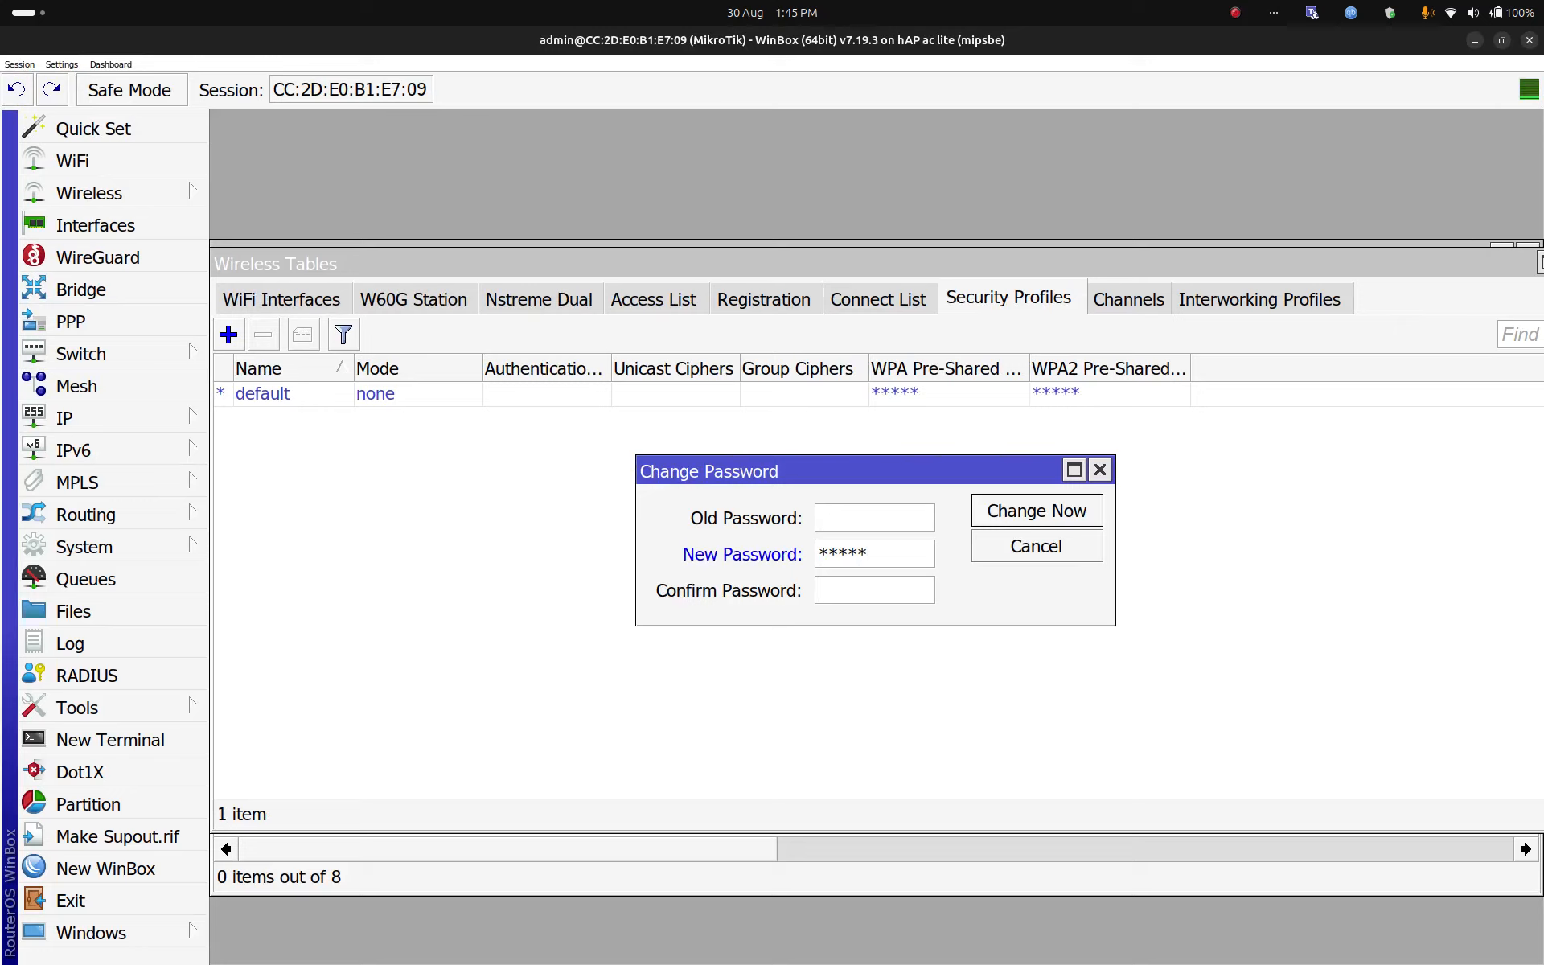
type("*****")
key("Return")
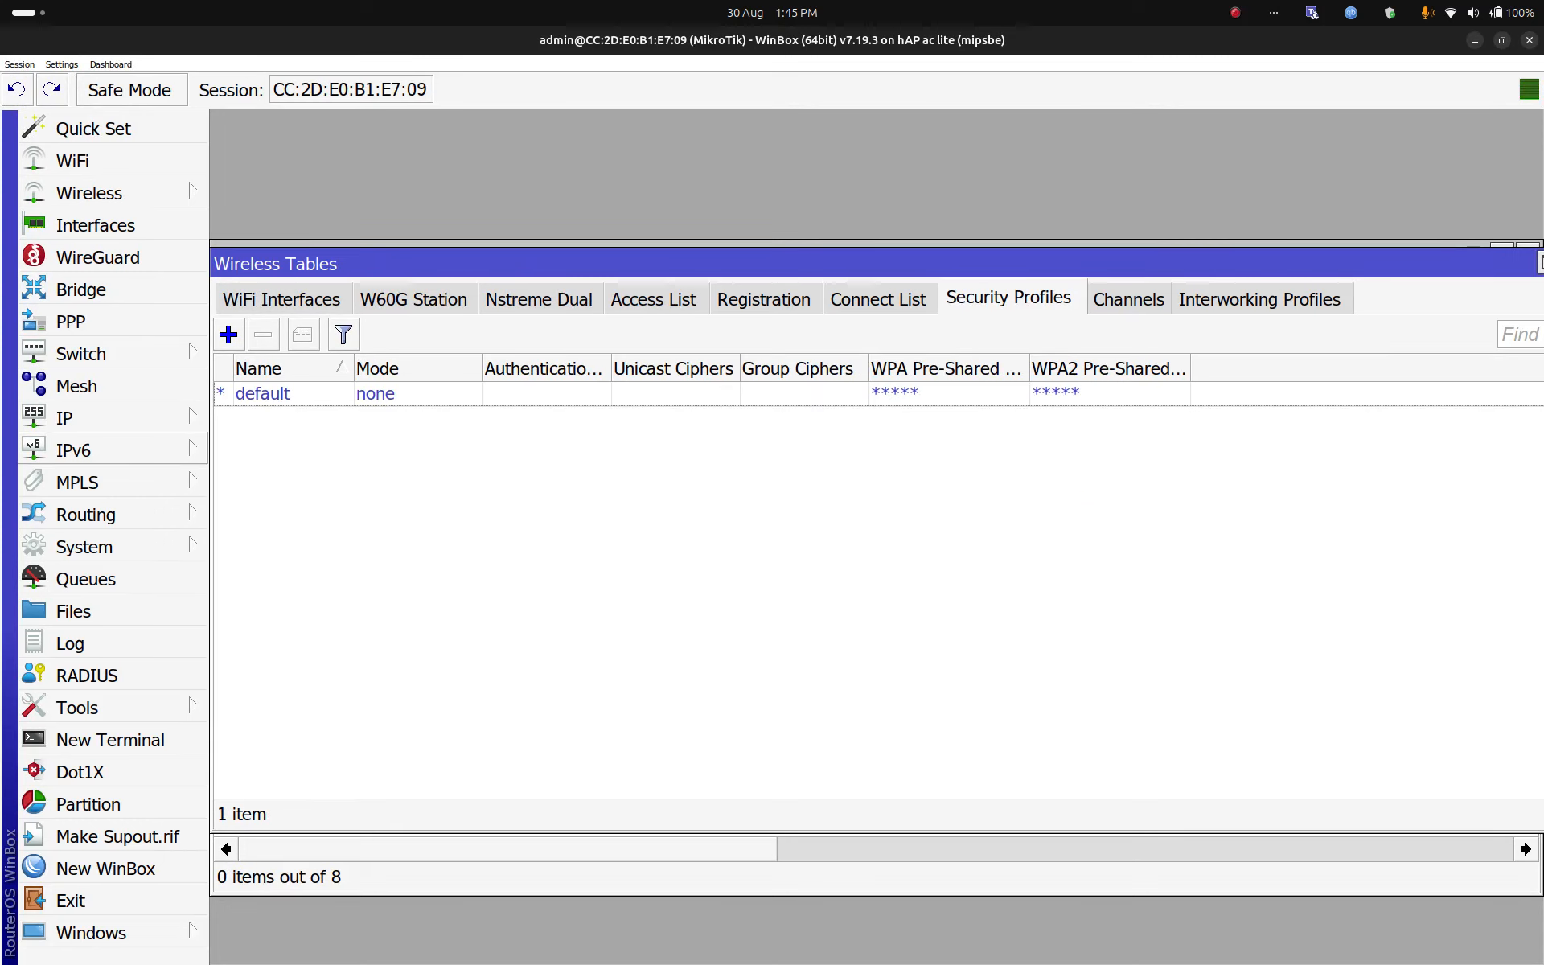
Step: Add a DHCP client on ether1 and check that it is bound to 192.168.30.11/24
left_click(113, 418)
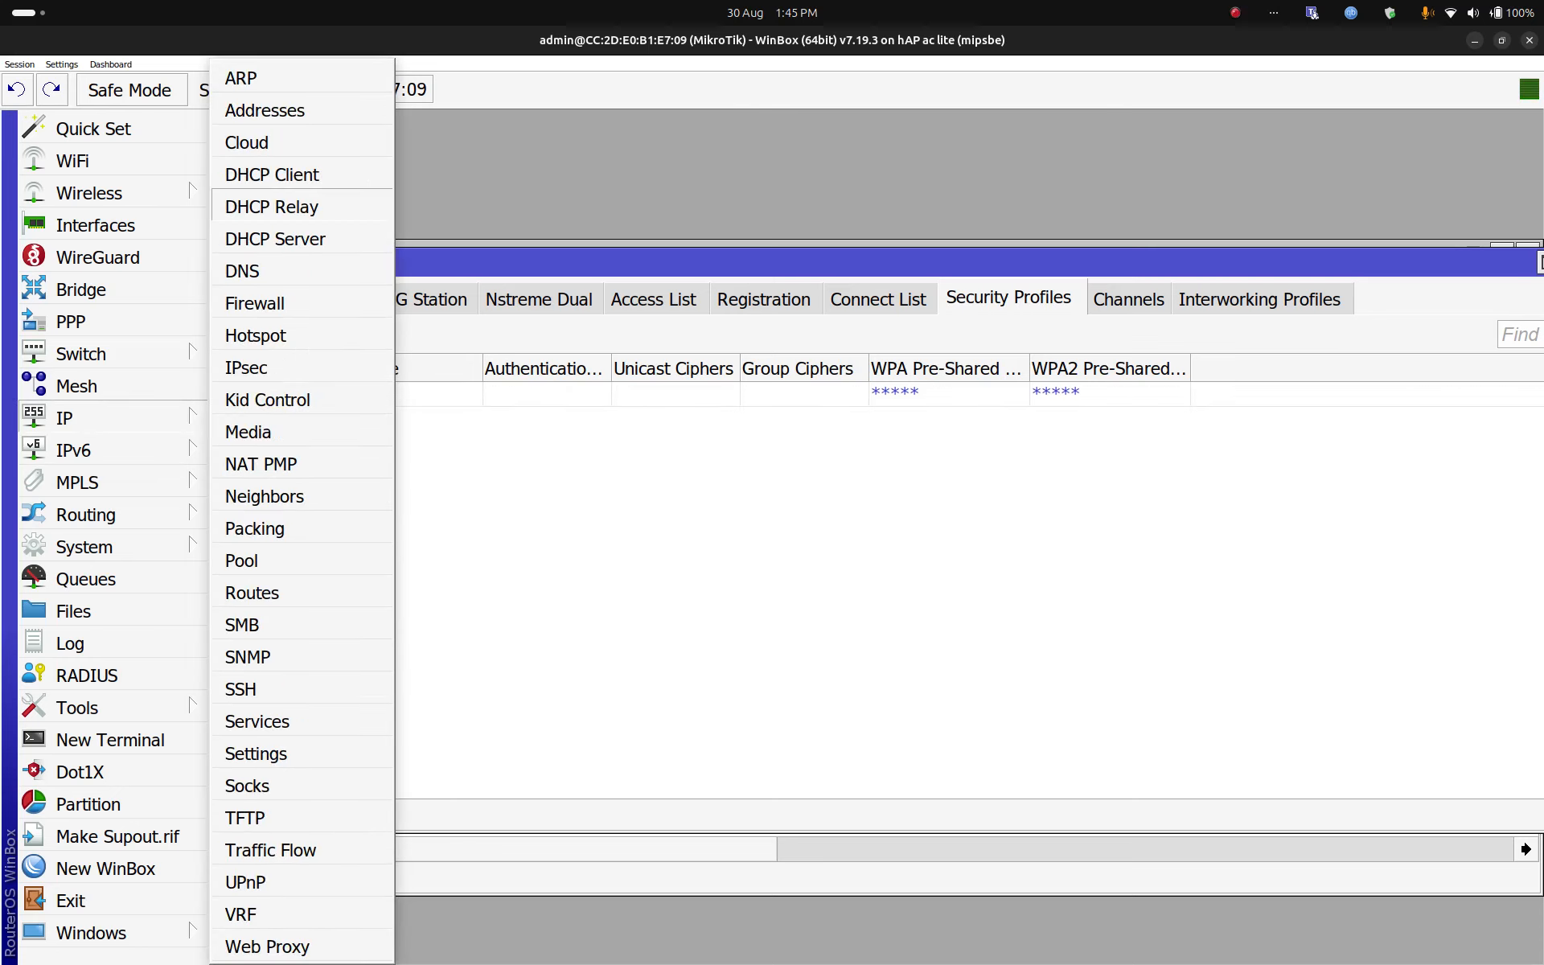
left_click(272, 175)
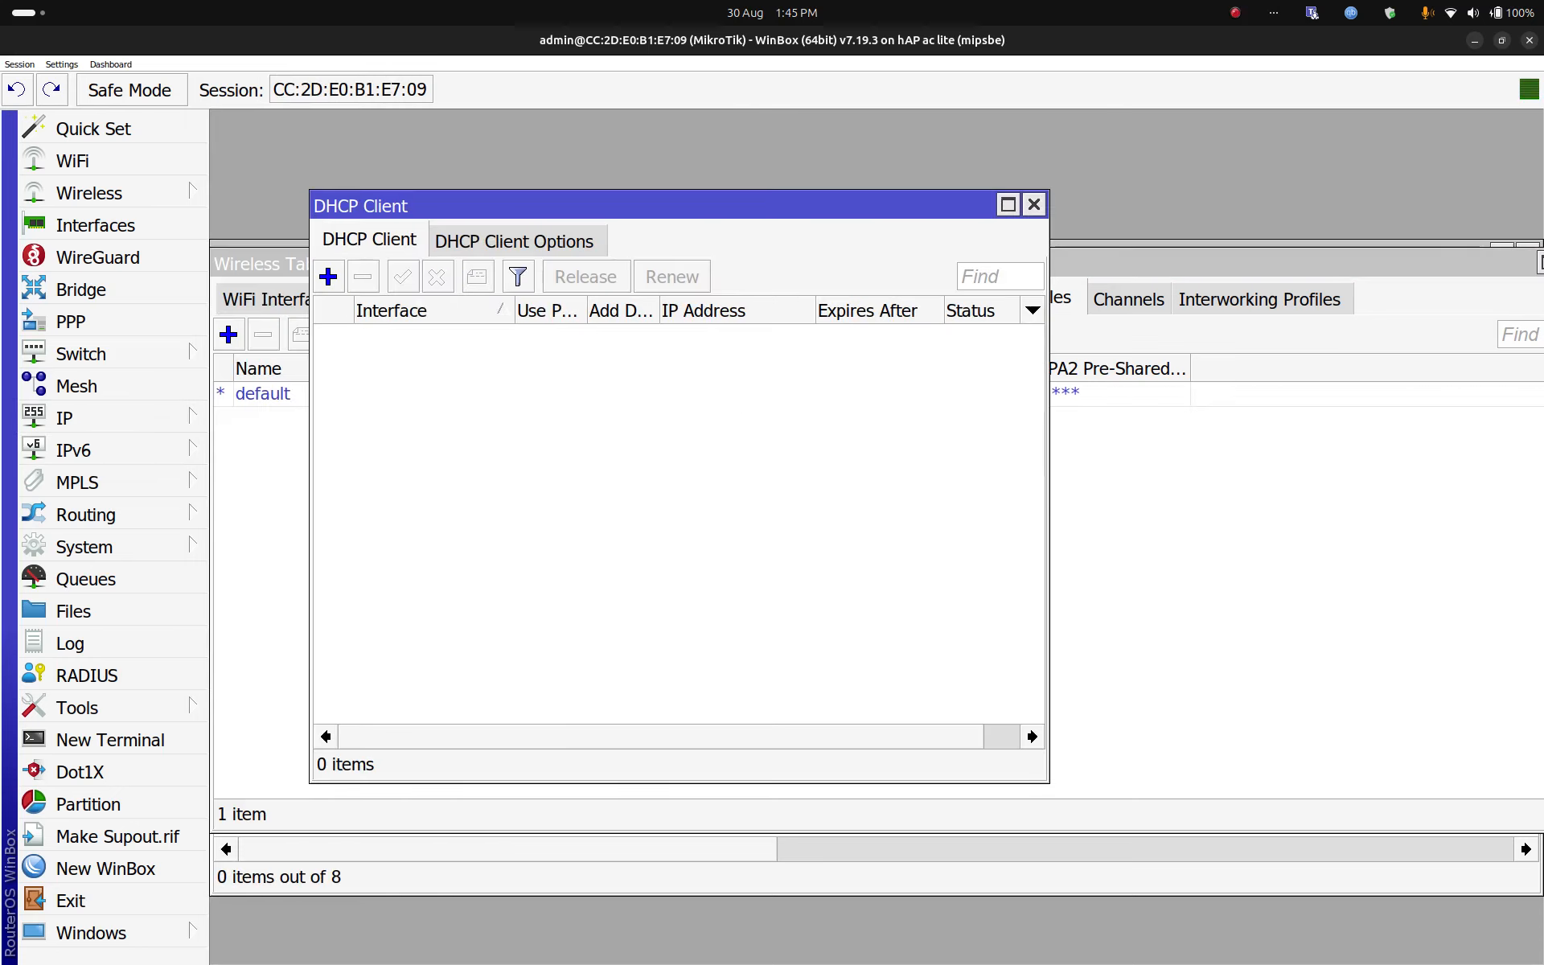
left_click(328, 276)
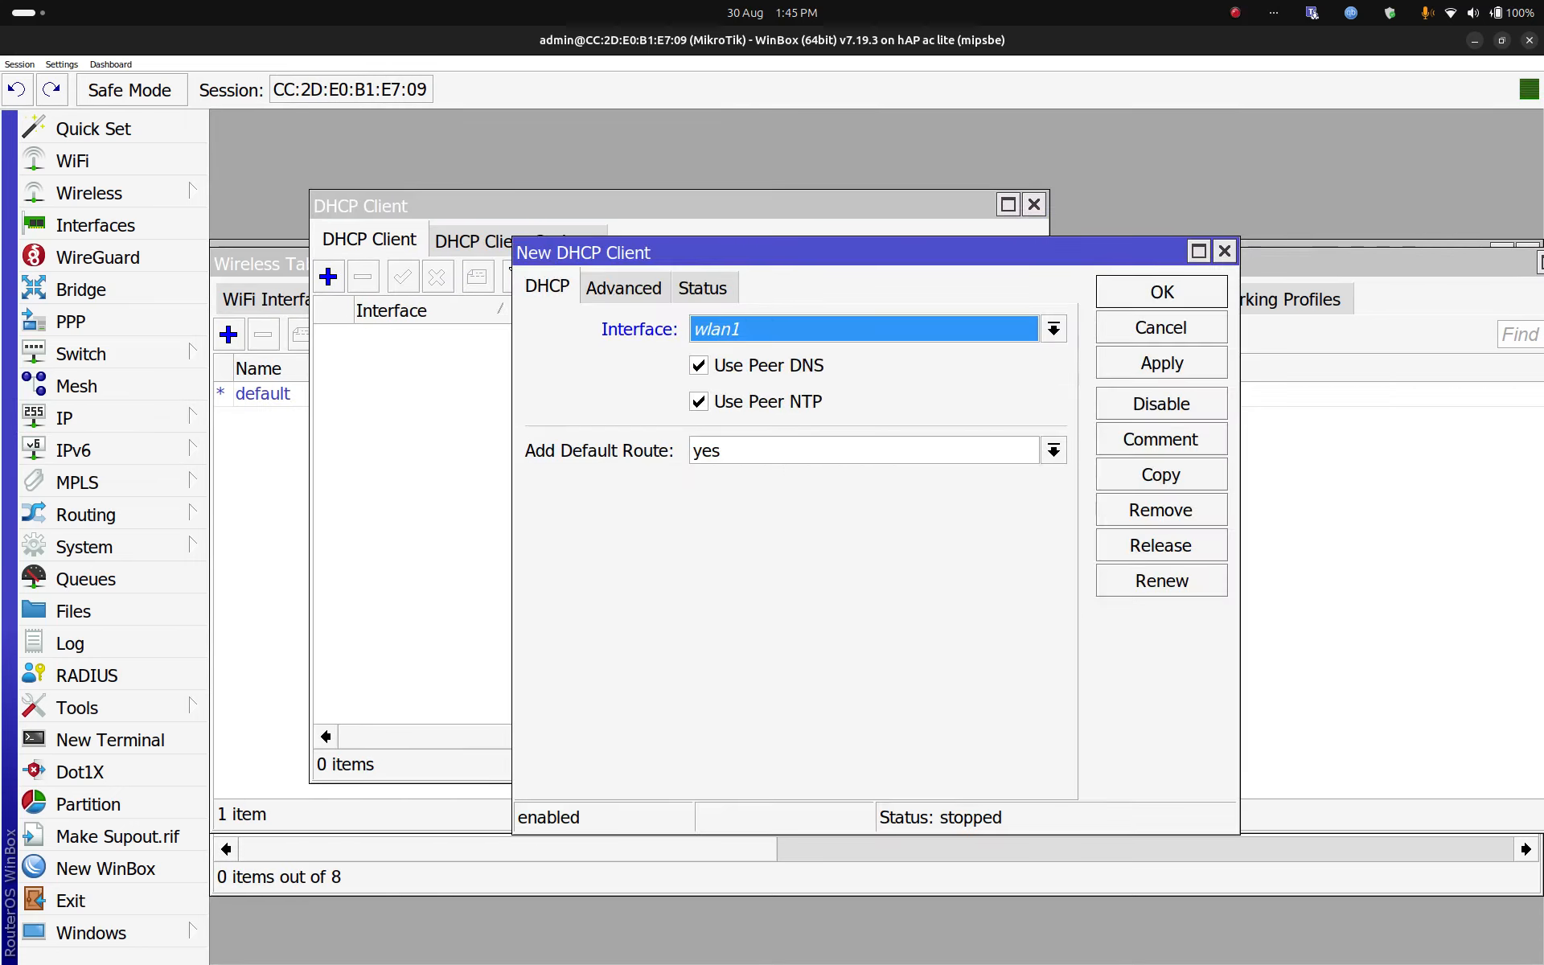
left_click(1054, 329)
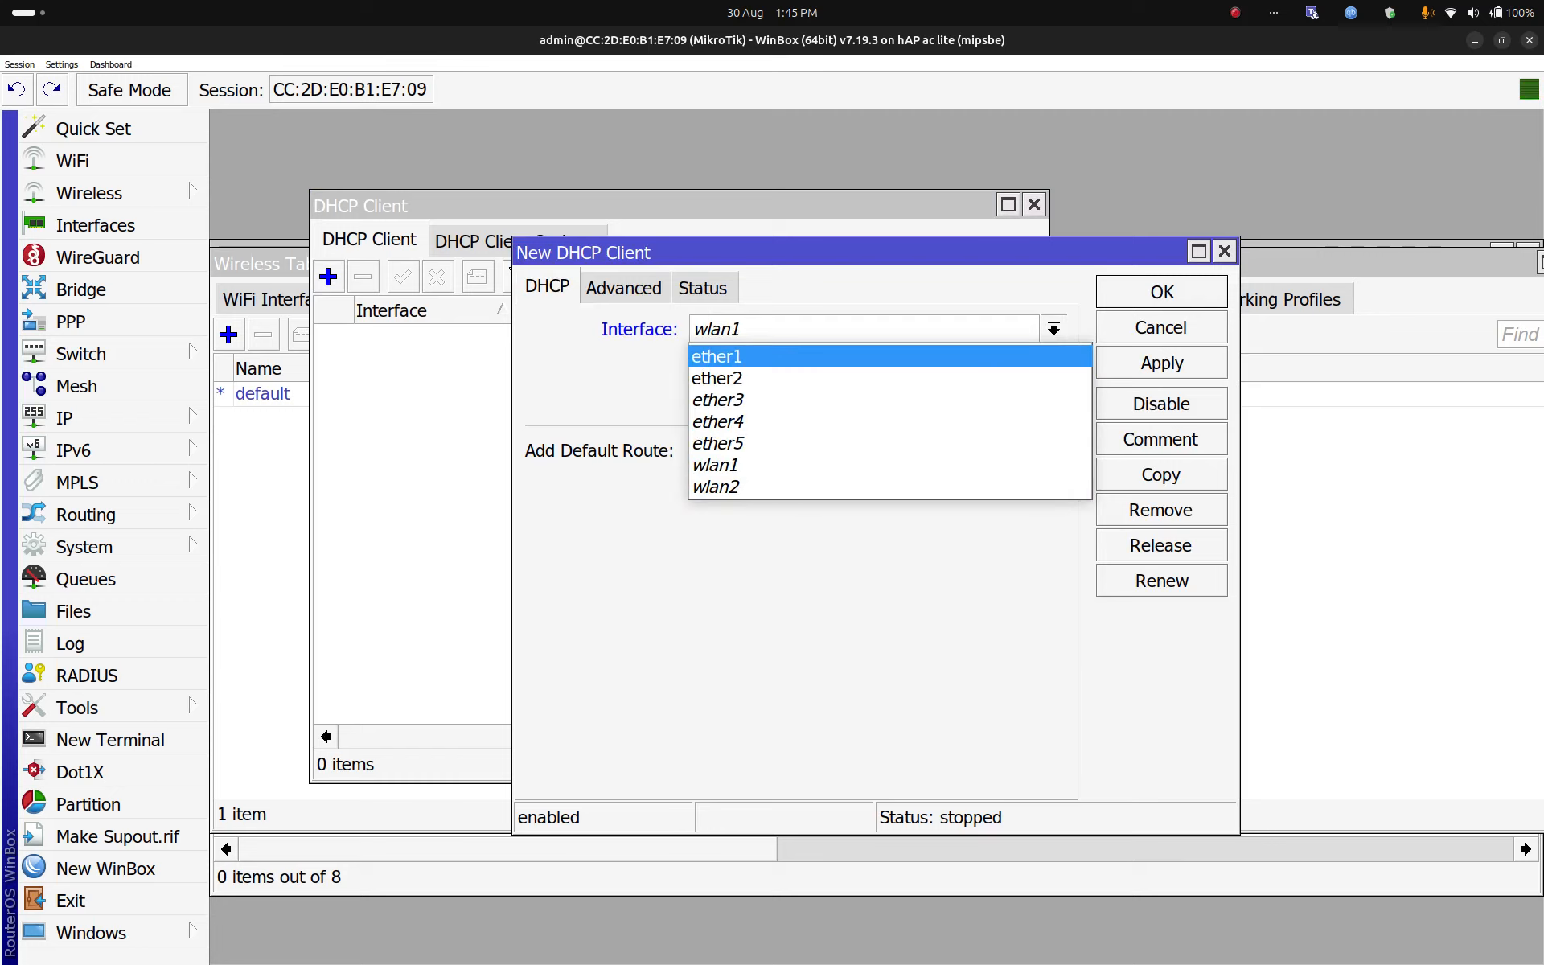
left_click(716, 356)
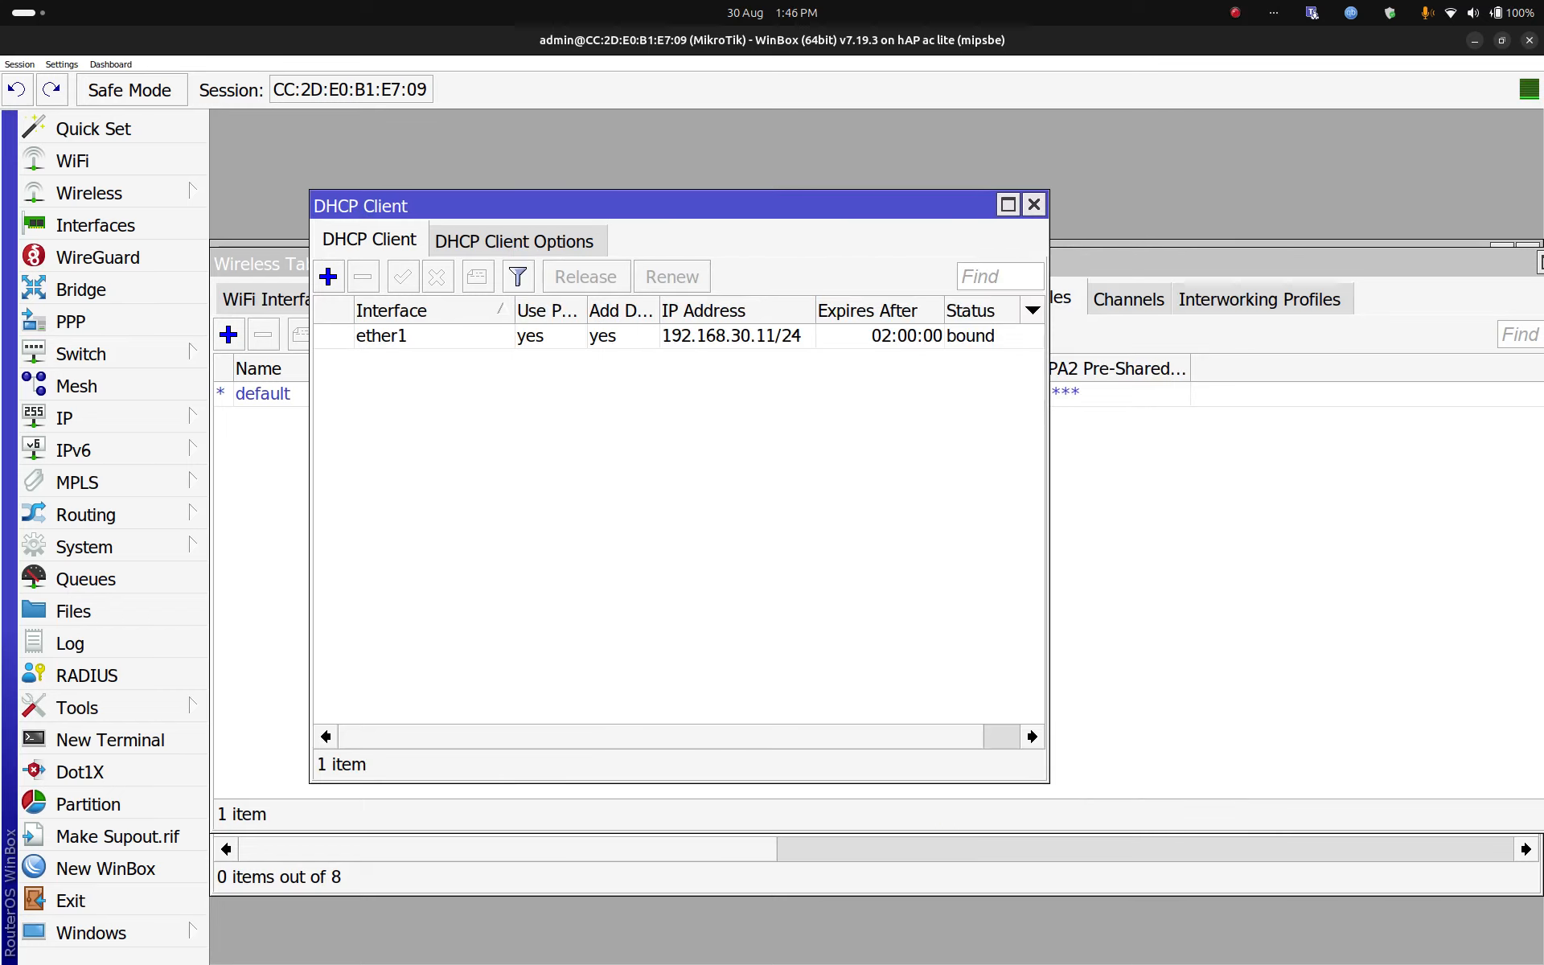
left_click(680, 336)
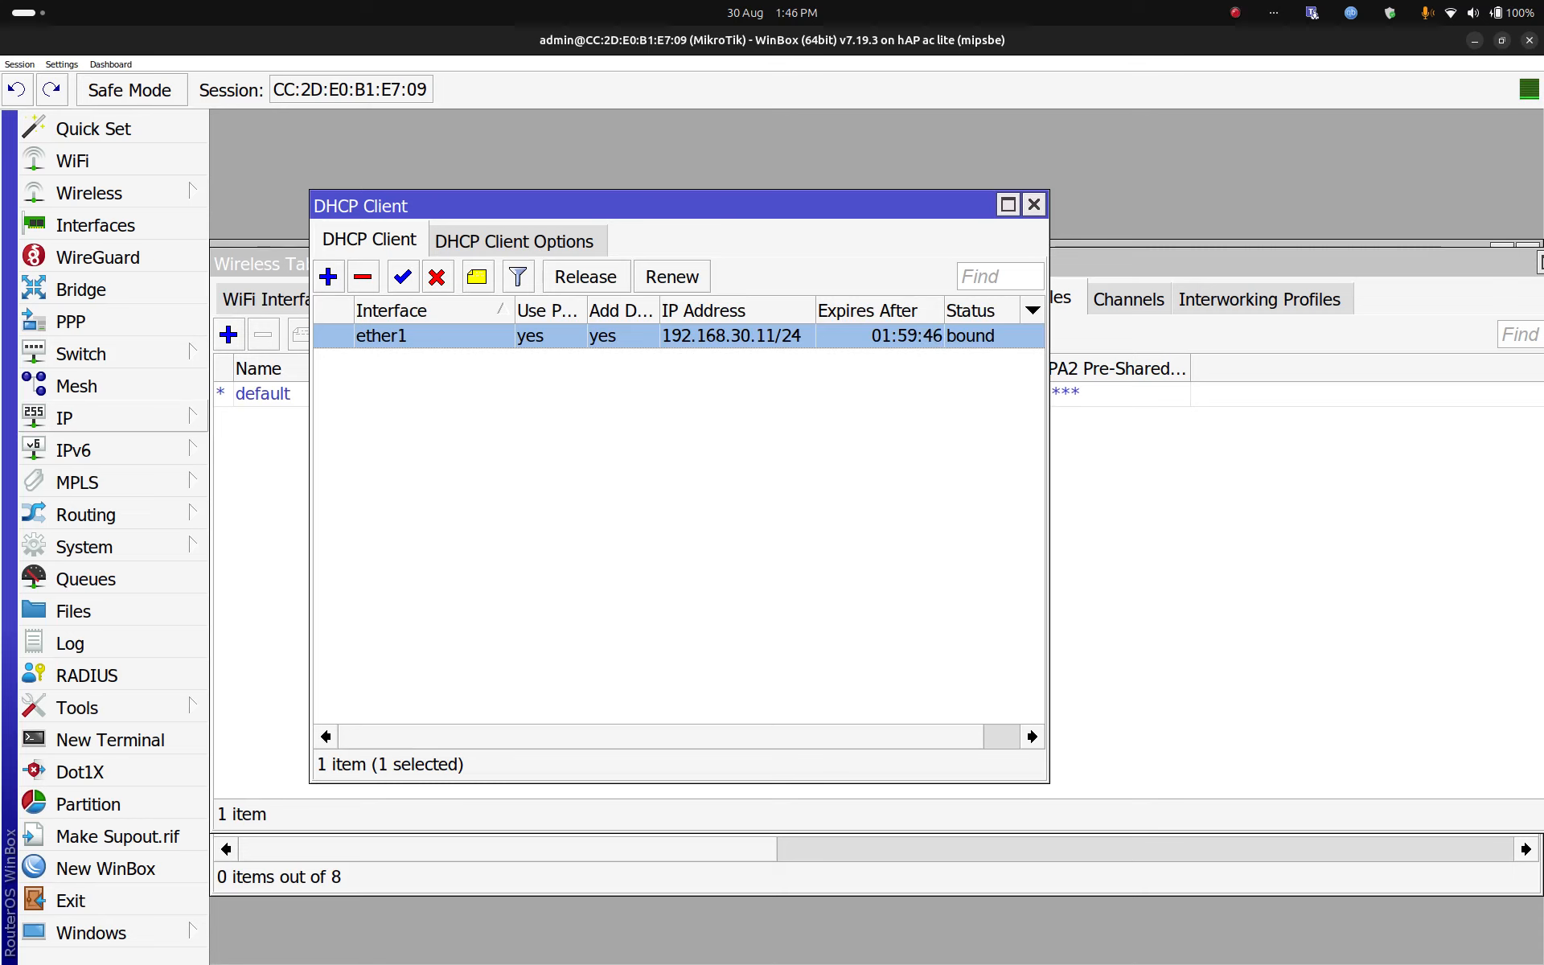
left_click(113, 418)
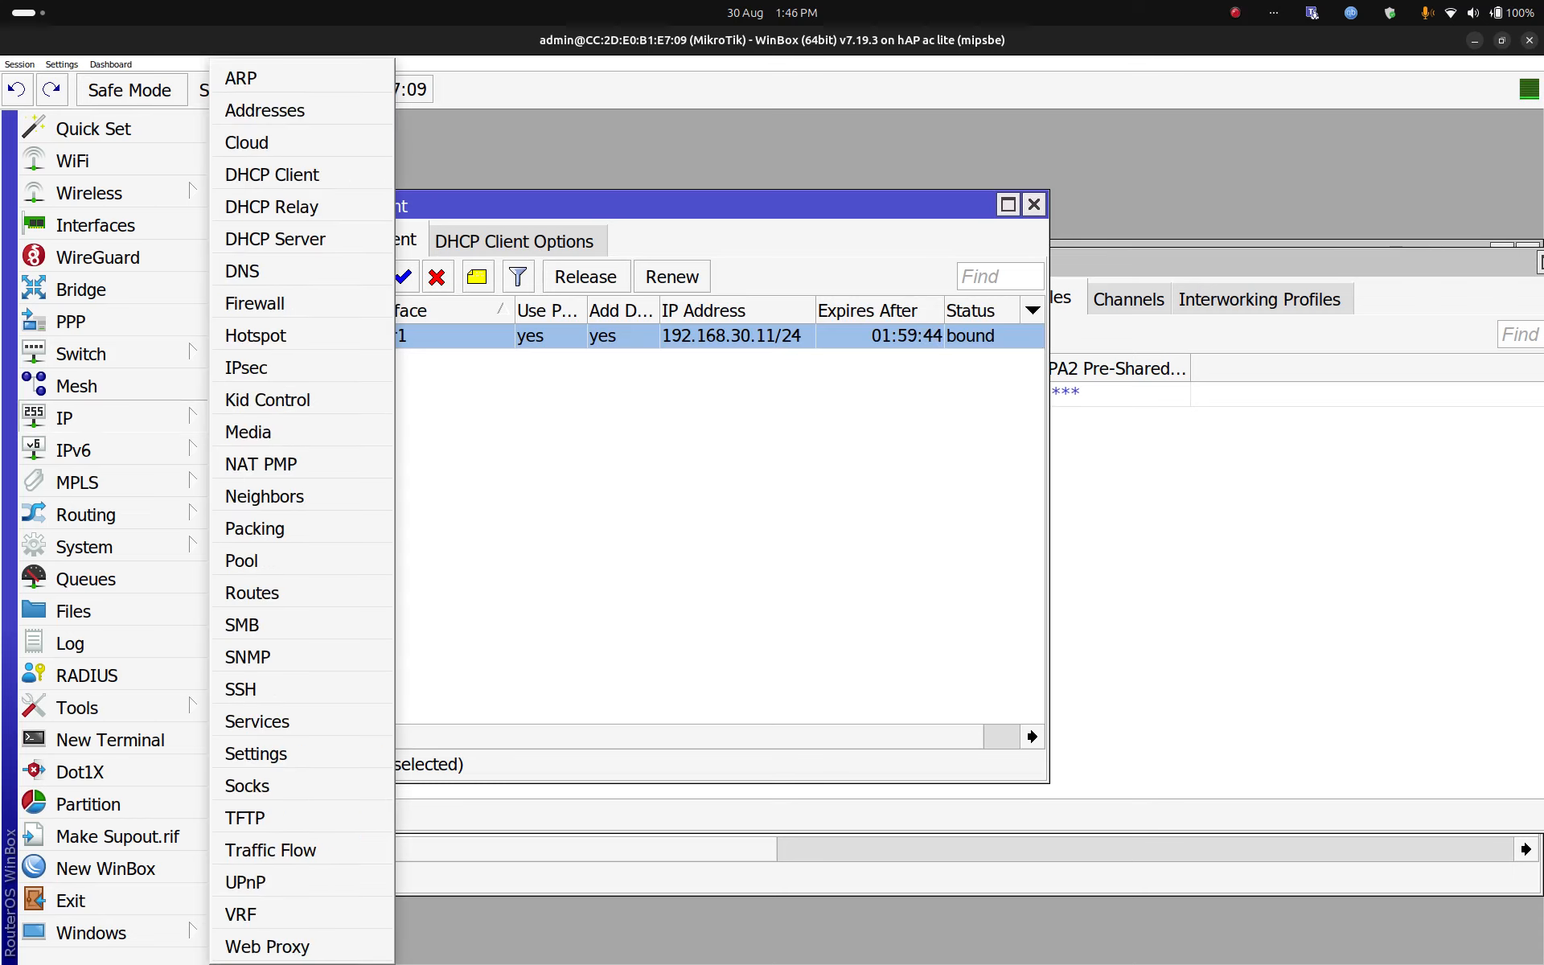
Step: Add a srcnat NAT rule with Out. Interface ether1 and action masquerade
left_click(254, 303)
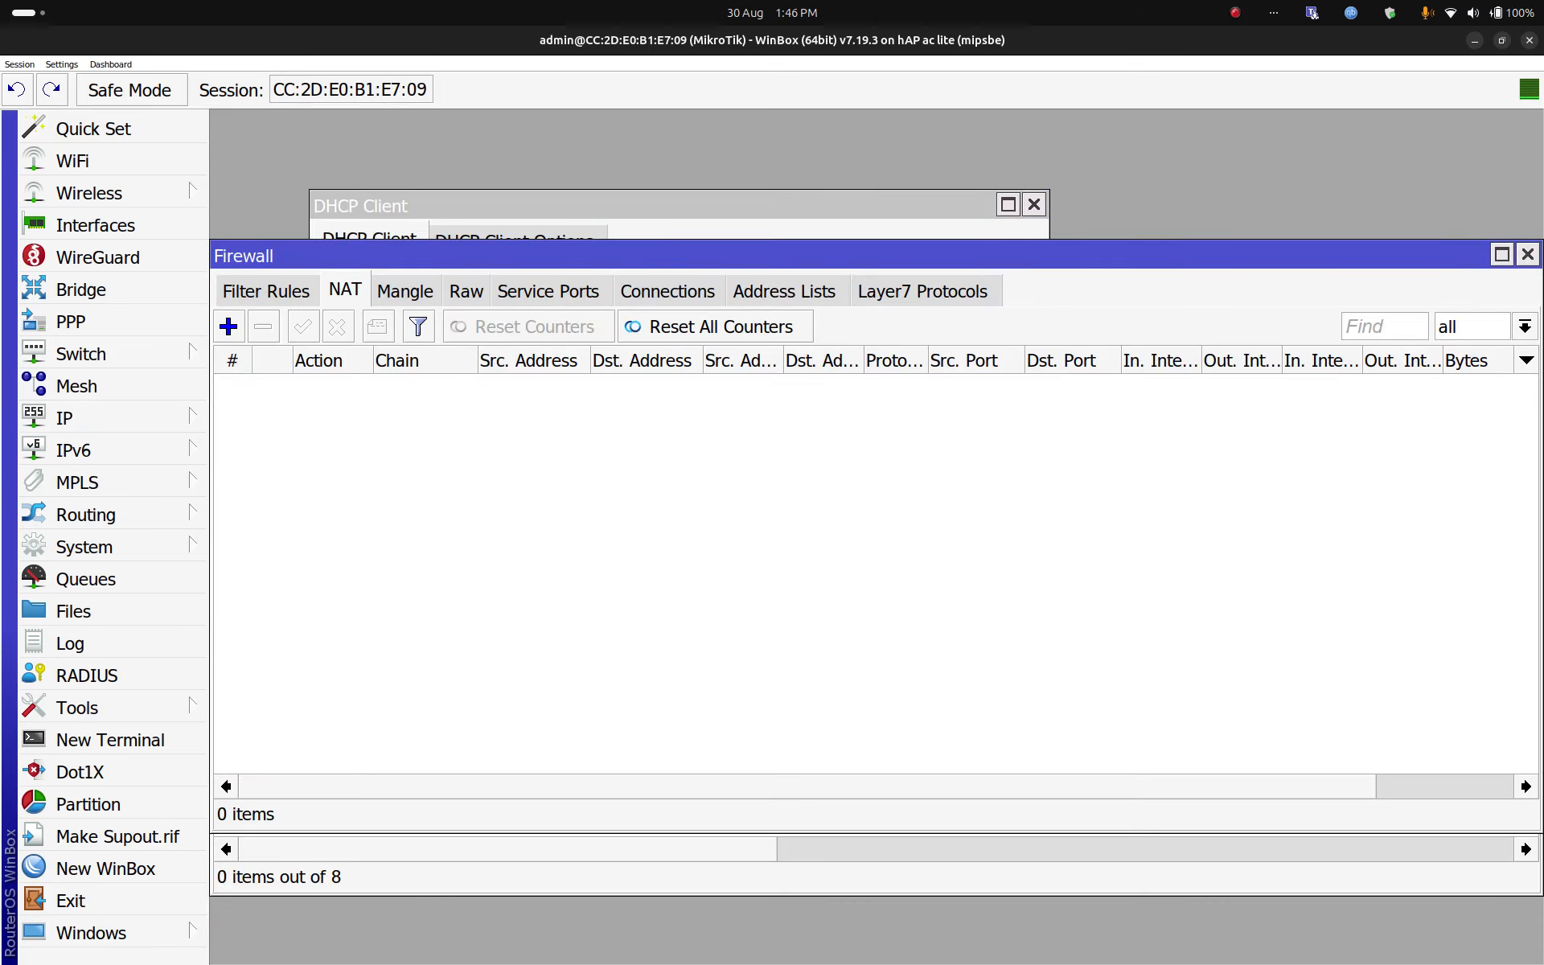
left_click(229, 326)
left_click(602, 161)
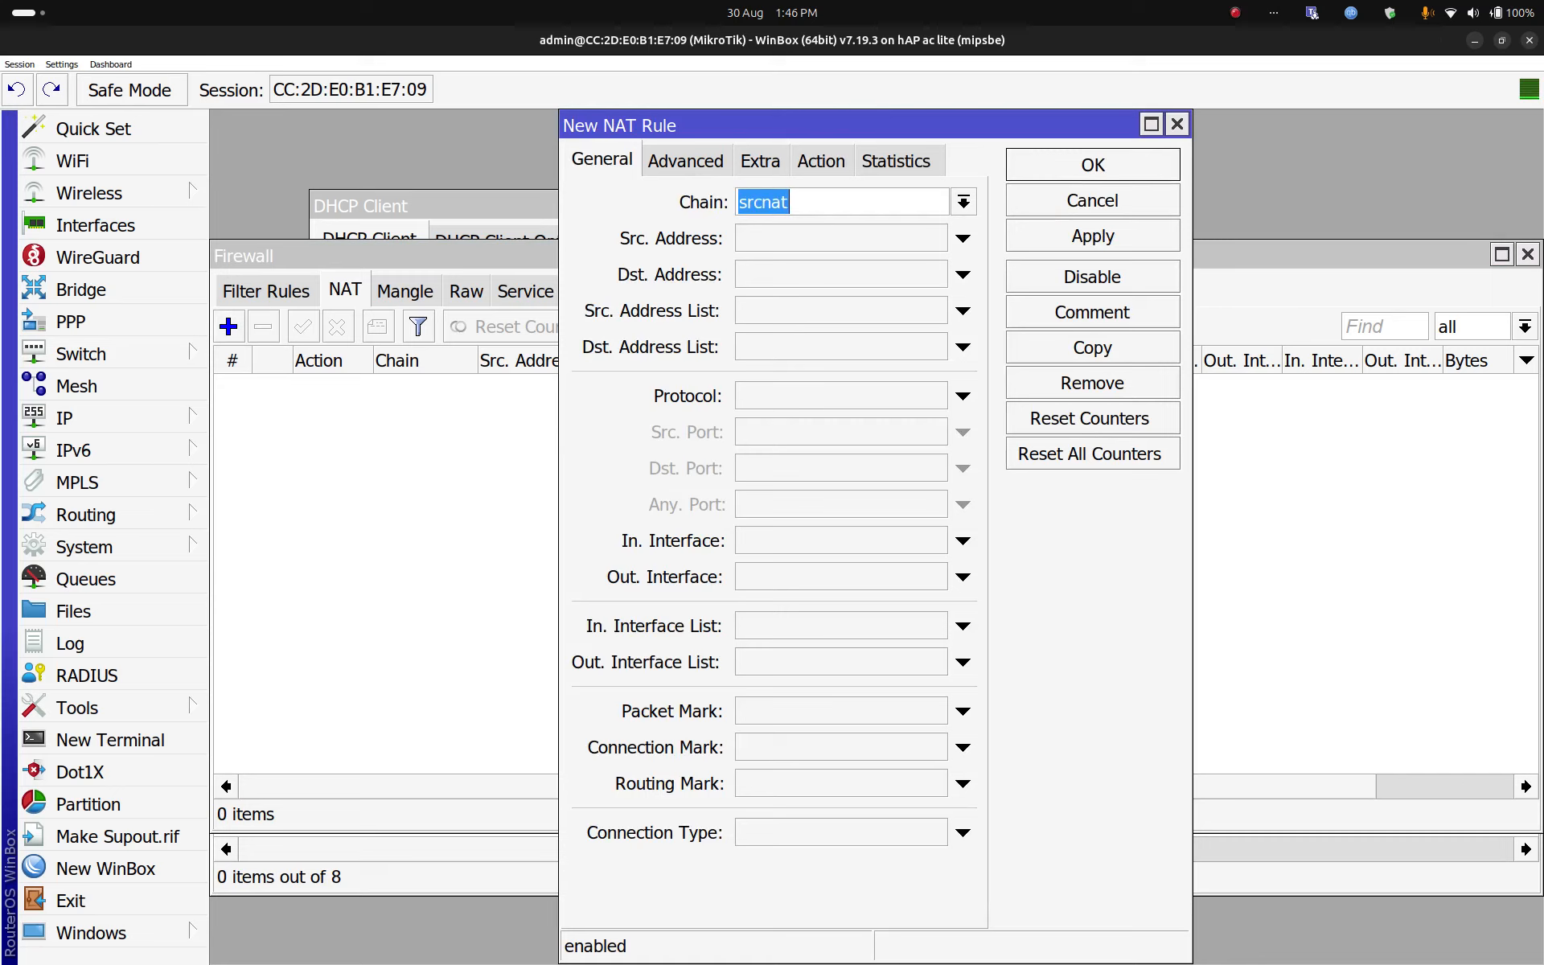
left_click(963, 577)
left_click(935, 577)
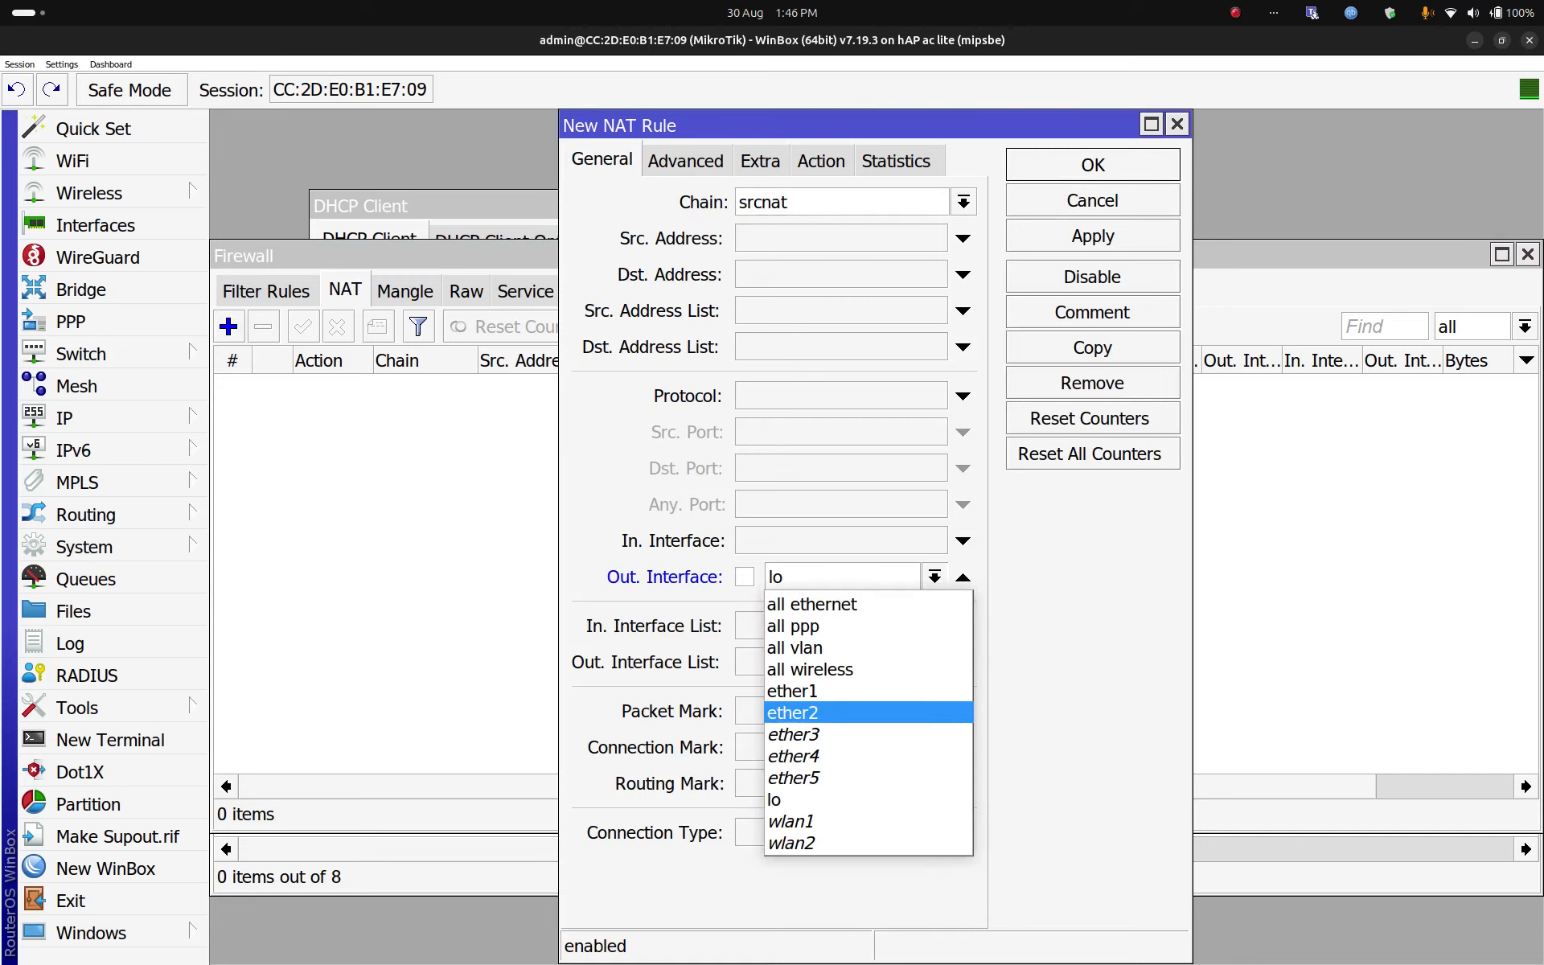
left_click(844, 690)
left_click(821, 161)
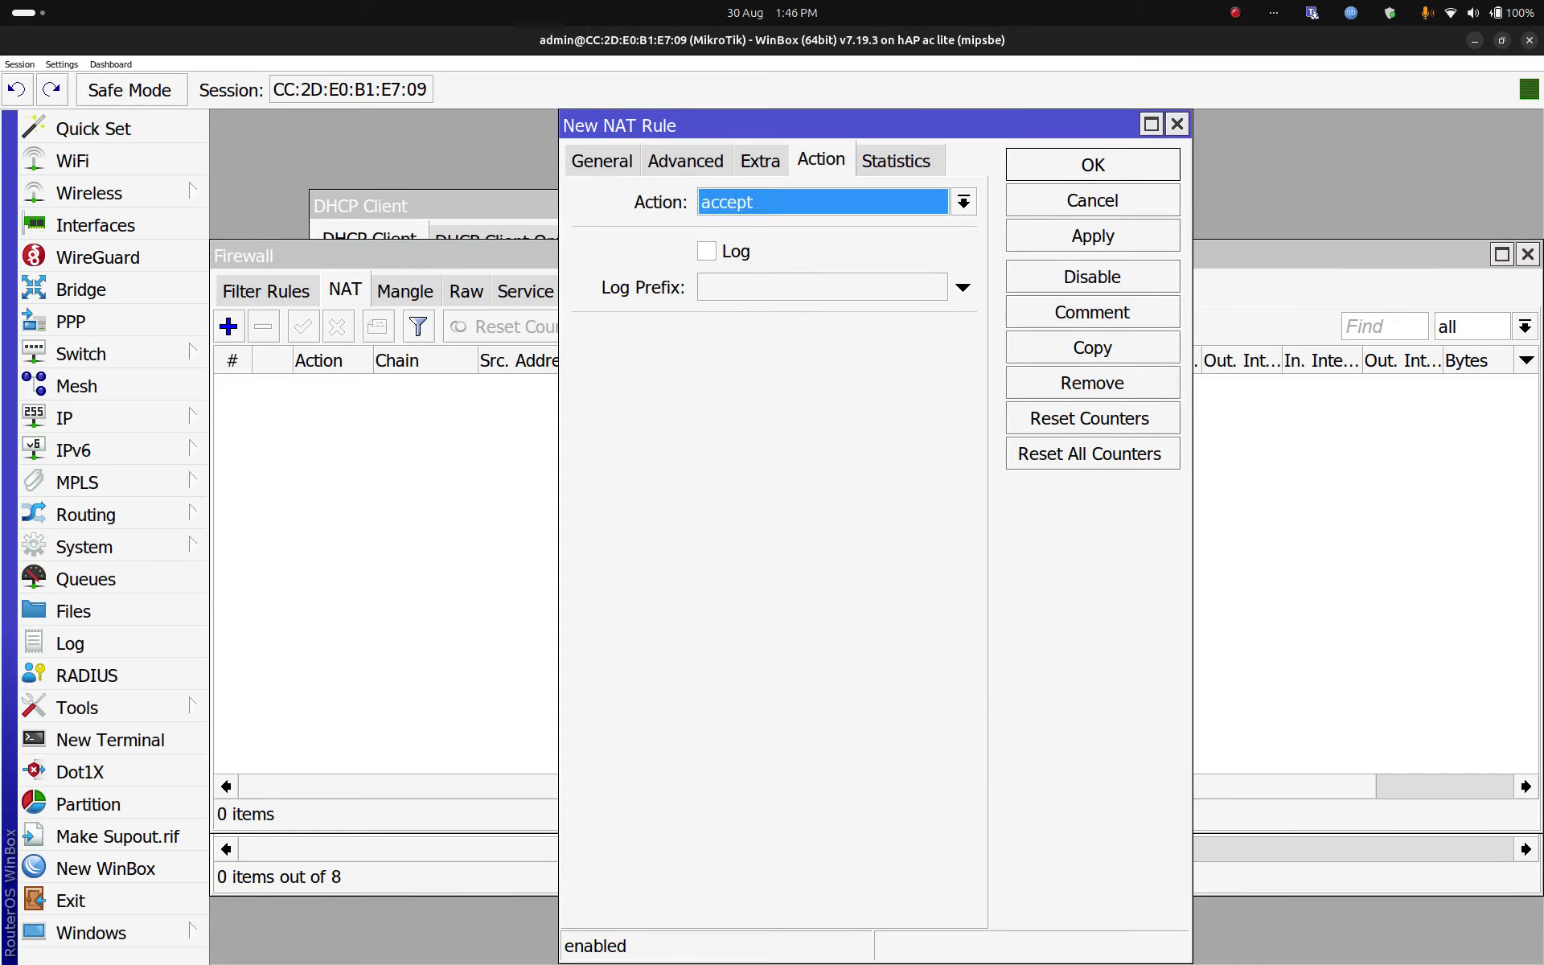
left_click(963, 202)
left_click(748, 381)
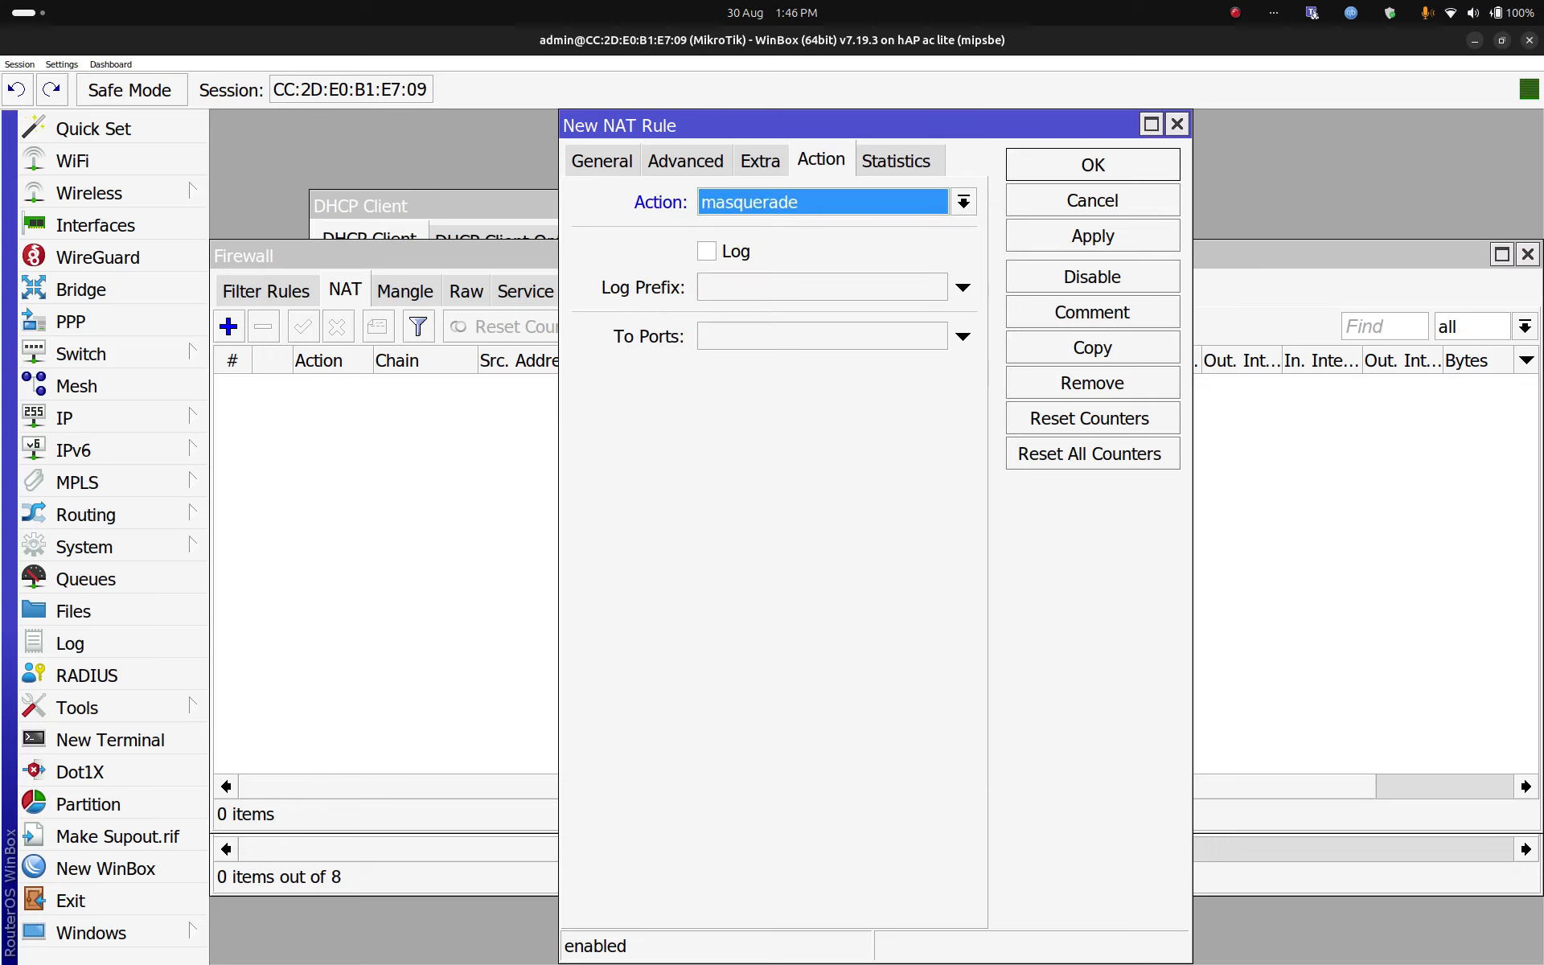
key("Return")
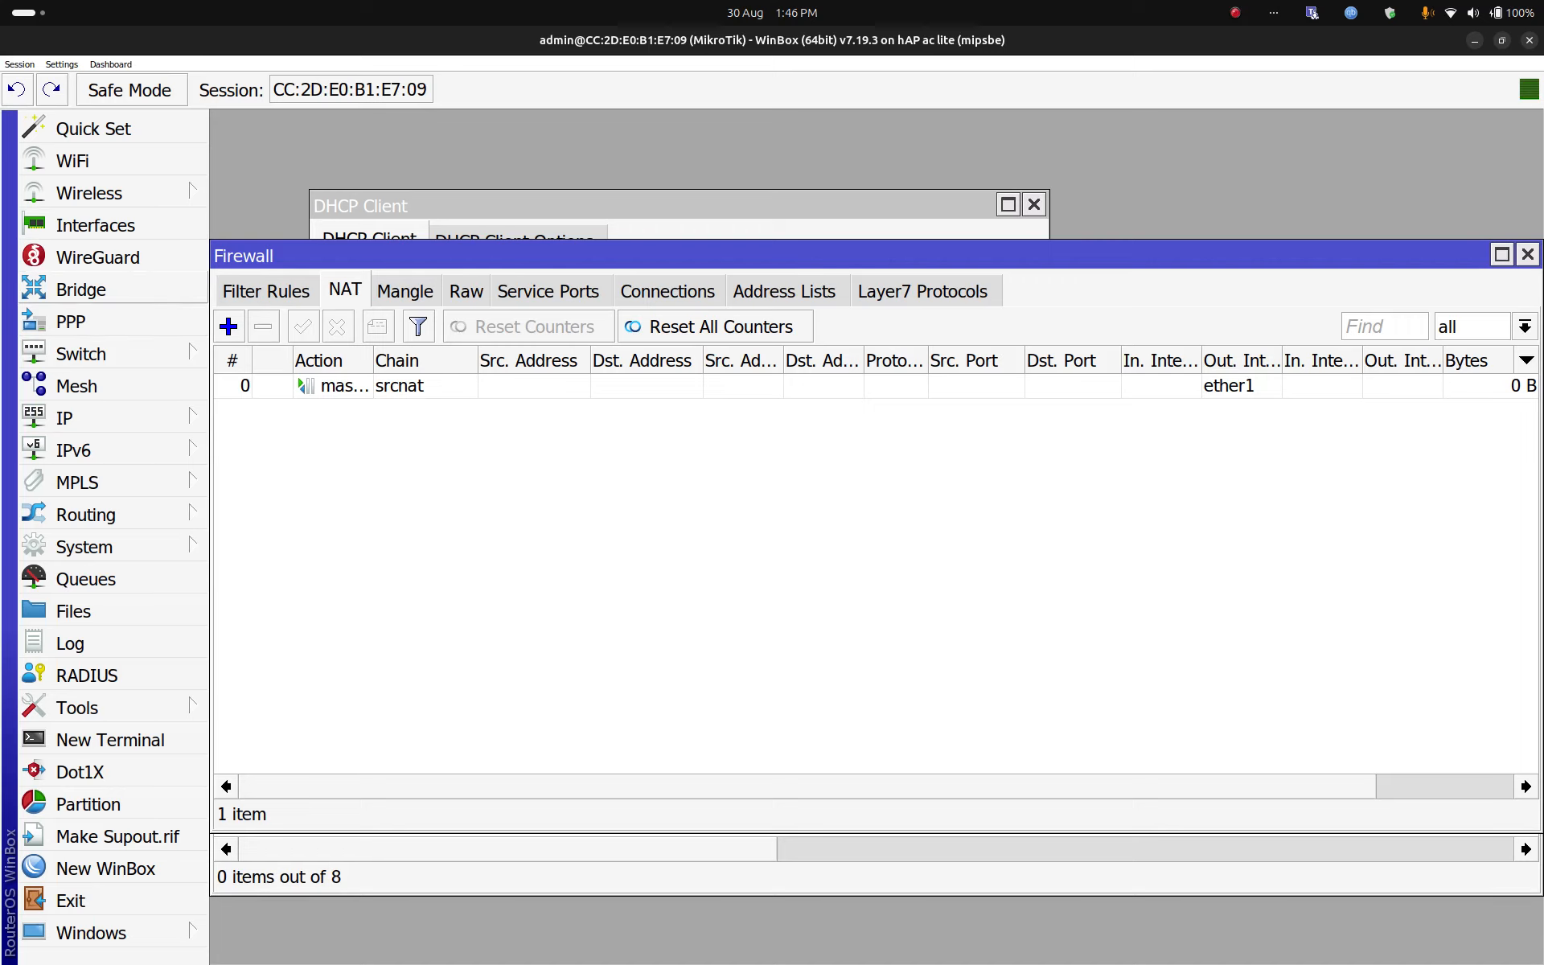
Step: Create a new bridge named bridge1 with default settings
left_click(80, 290)
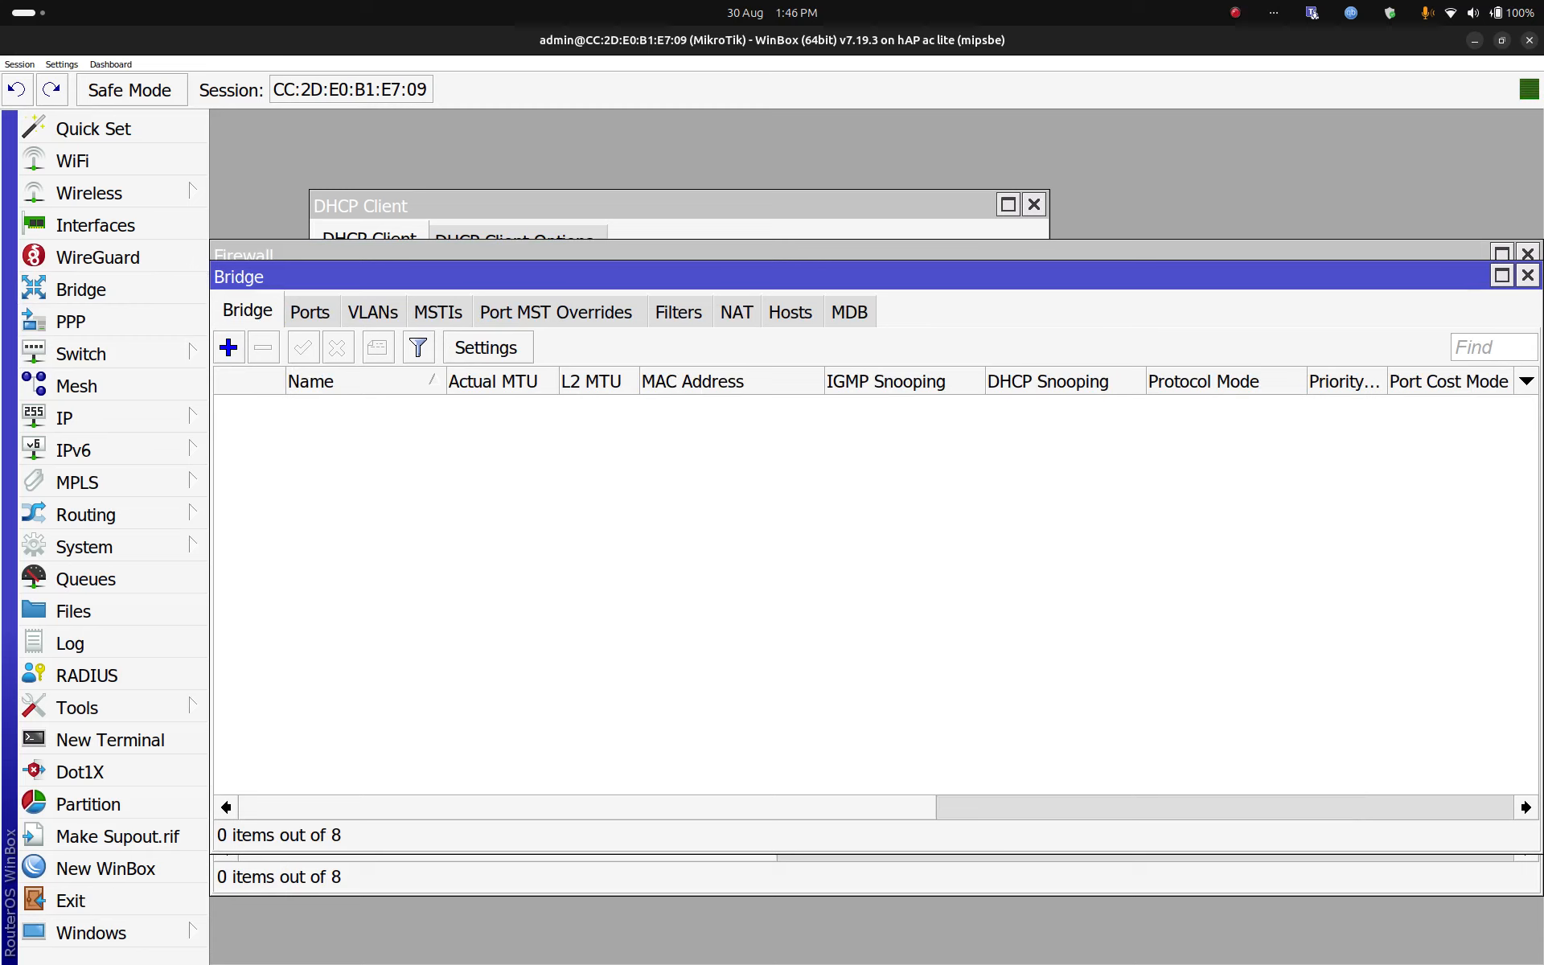
left_click(228, 347)
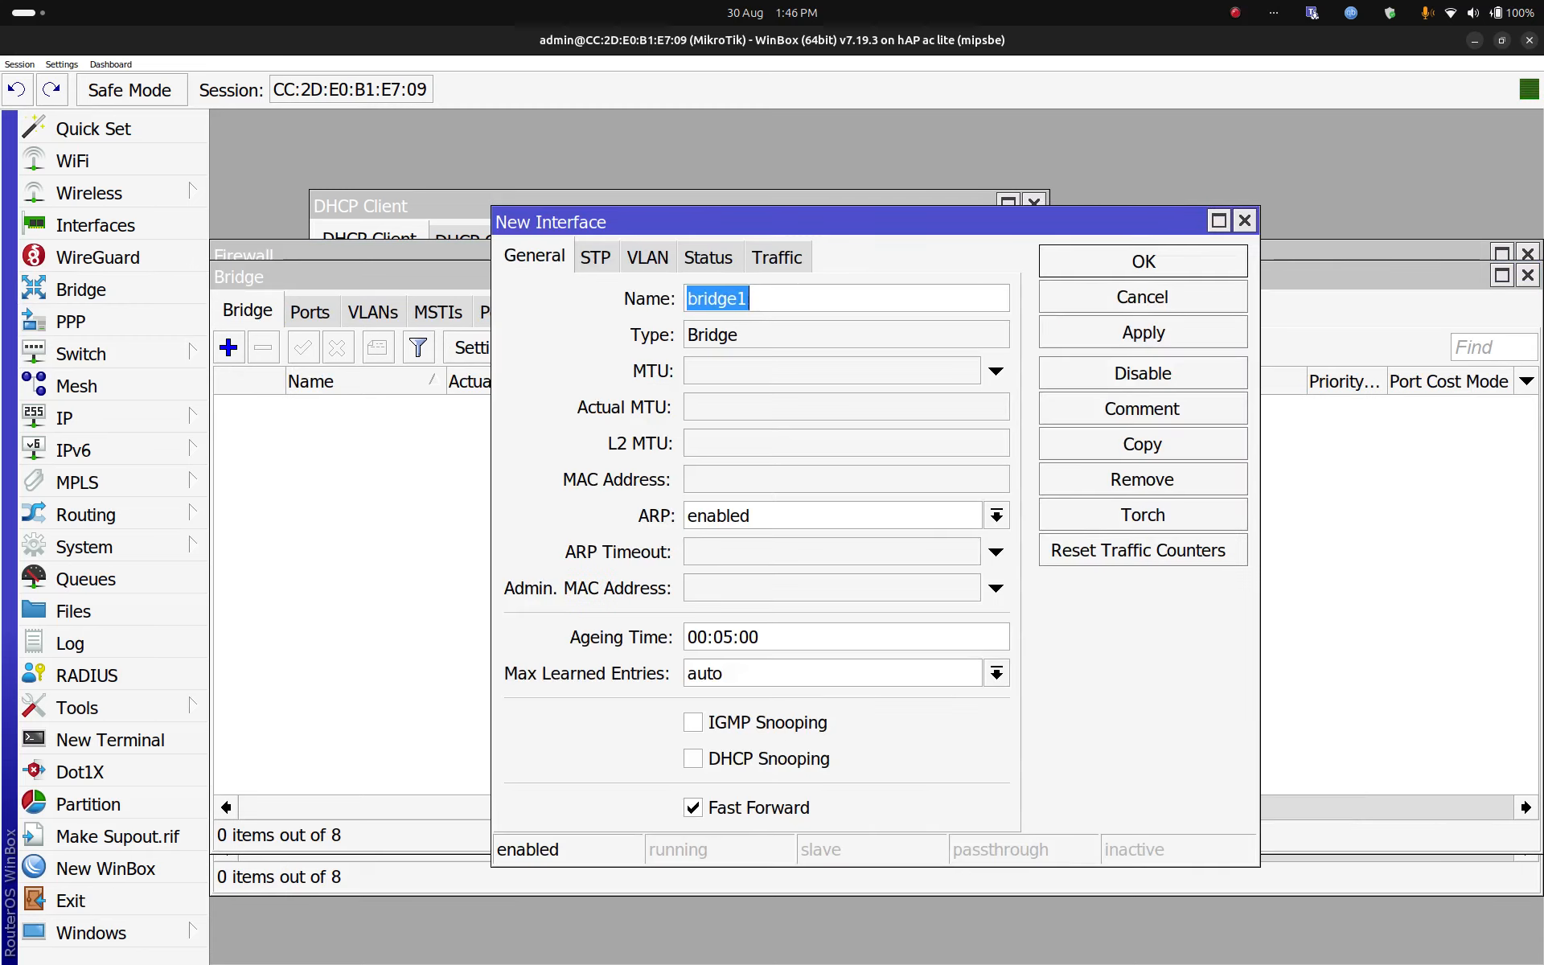
key("Return")
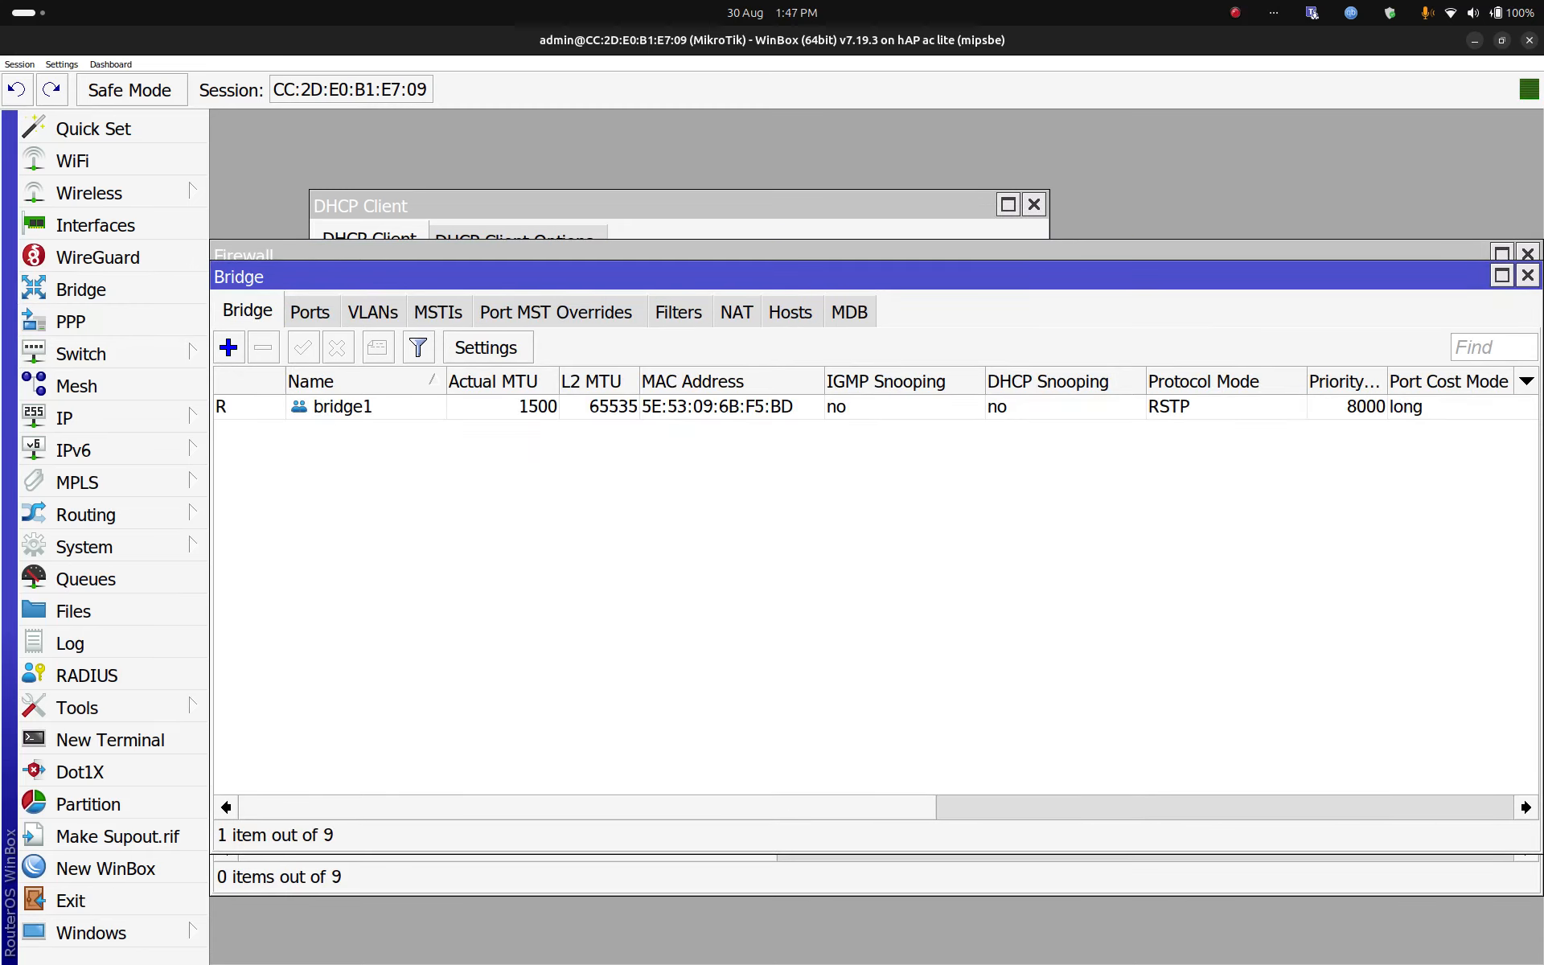
Step: Add wlan1, ether2 and ether3 as ports of bridge1
left_click(310, 312)
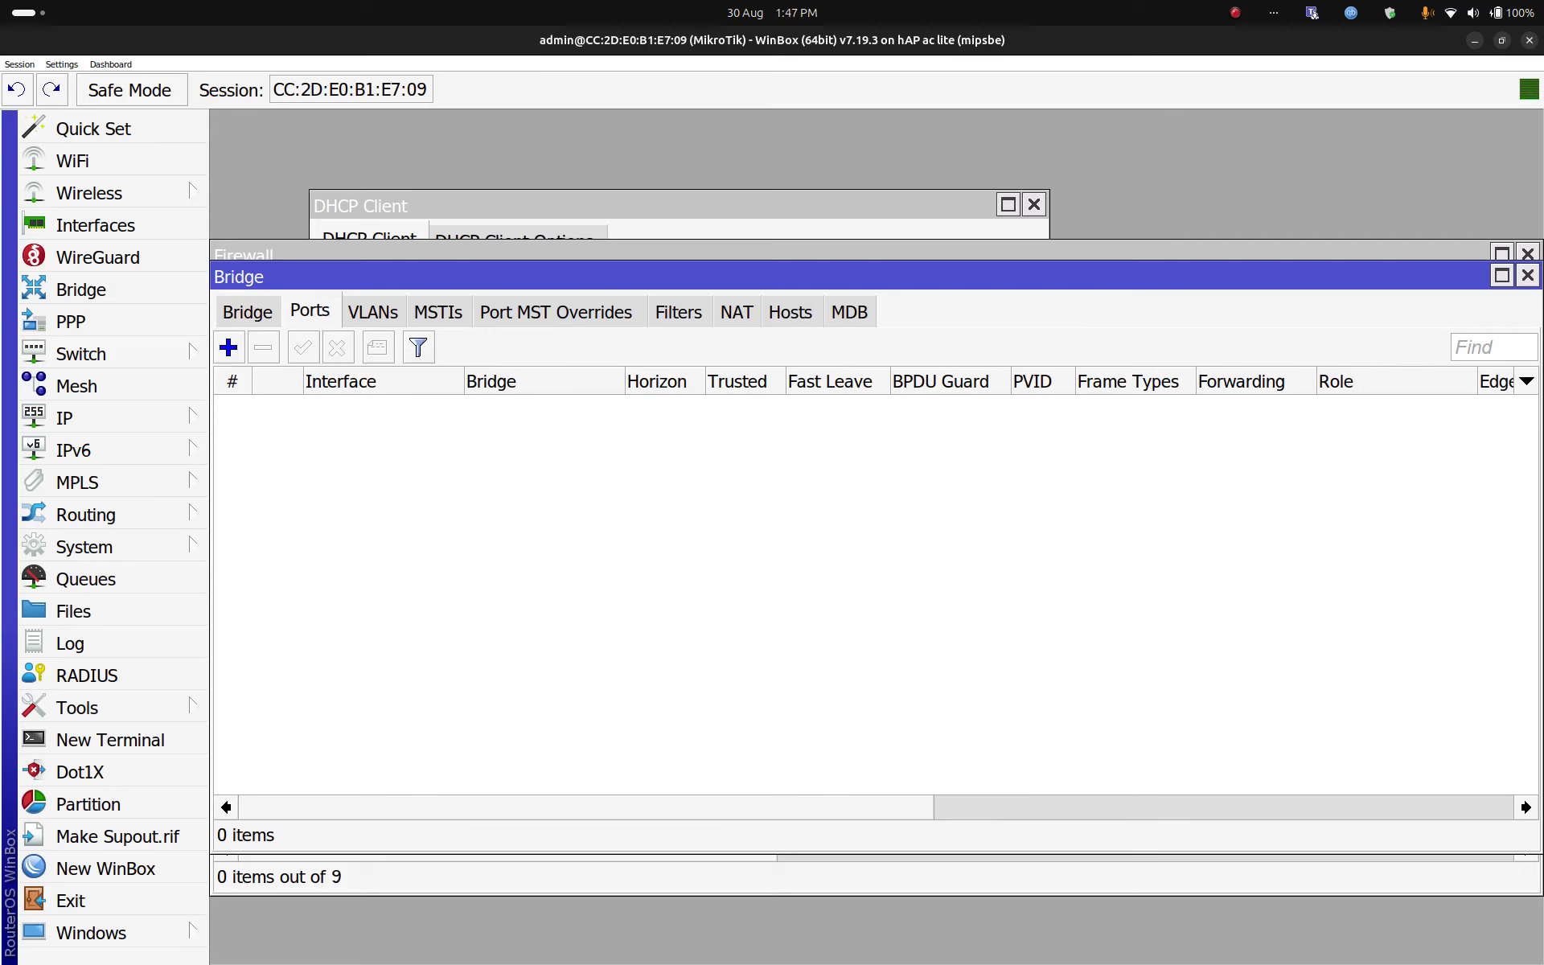
left_click(228, 348)
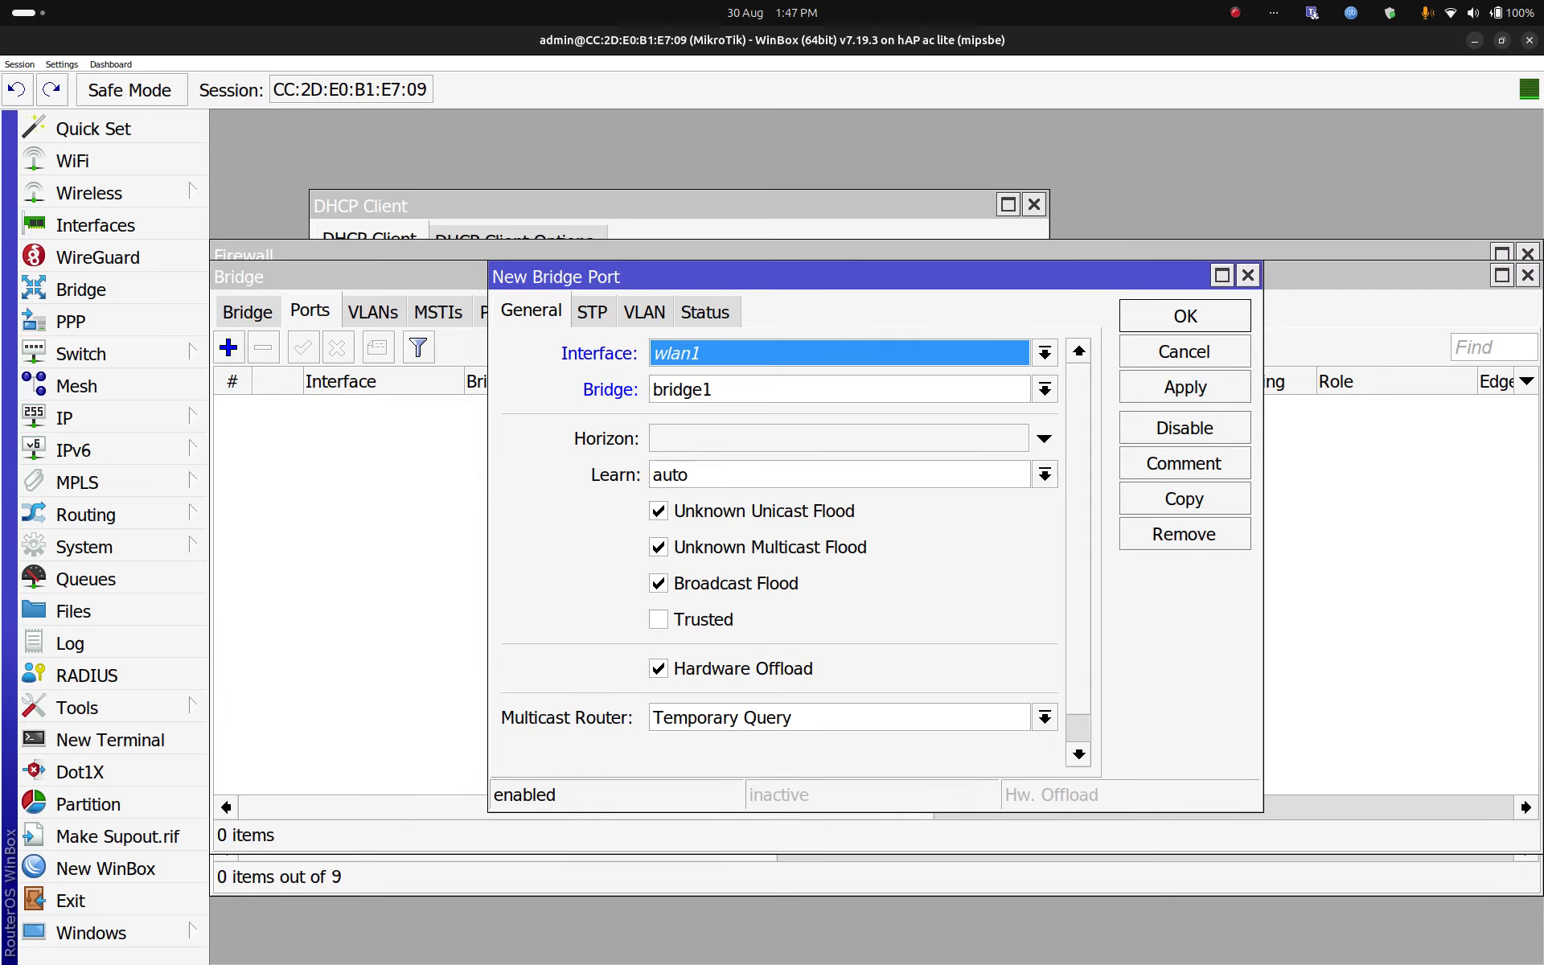
left_click(1186, 317)
left_click(229, 348)
left_click(1045, 353)
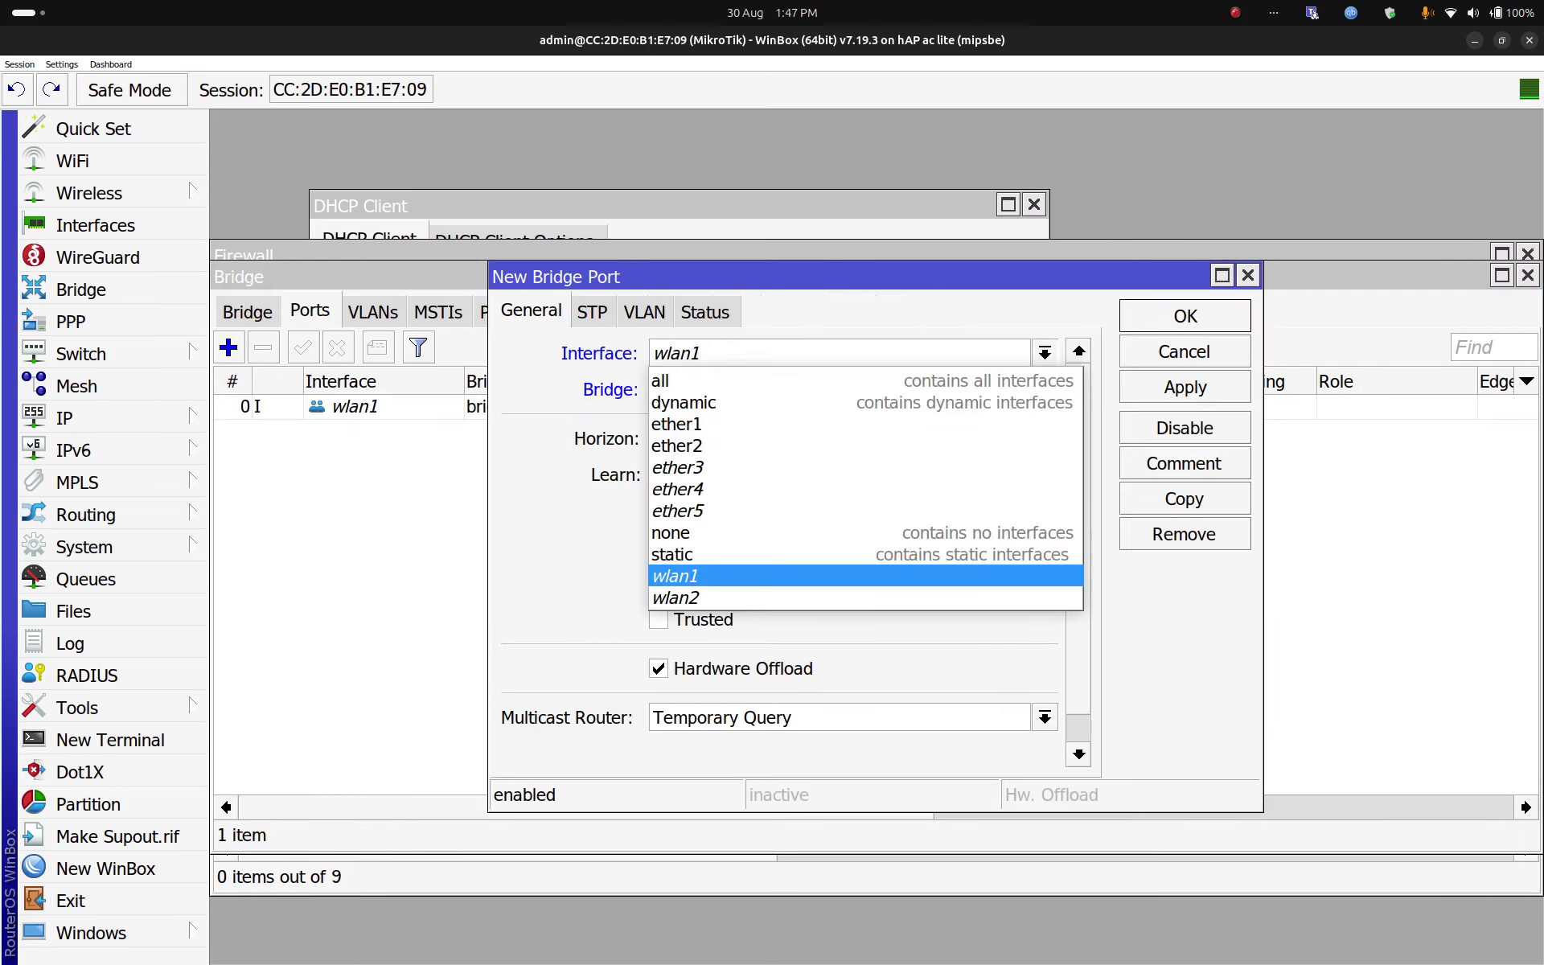
left_click(866, 446)
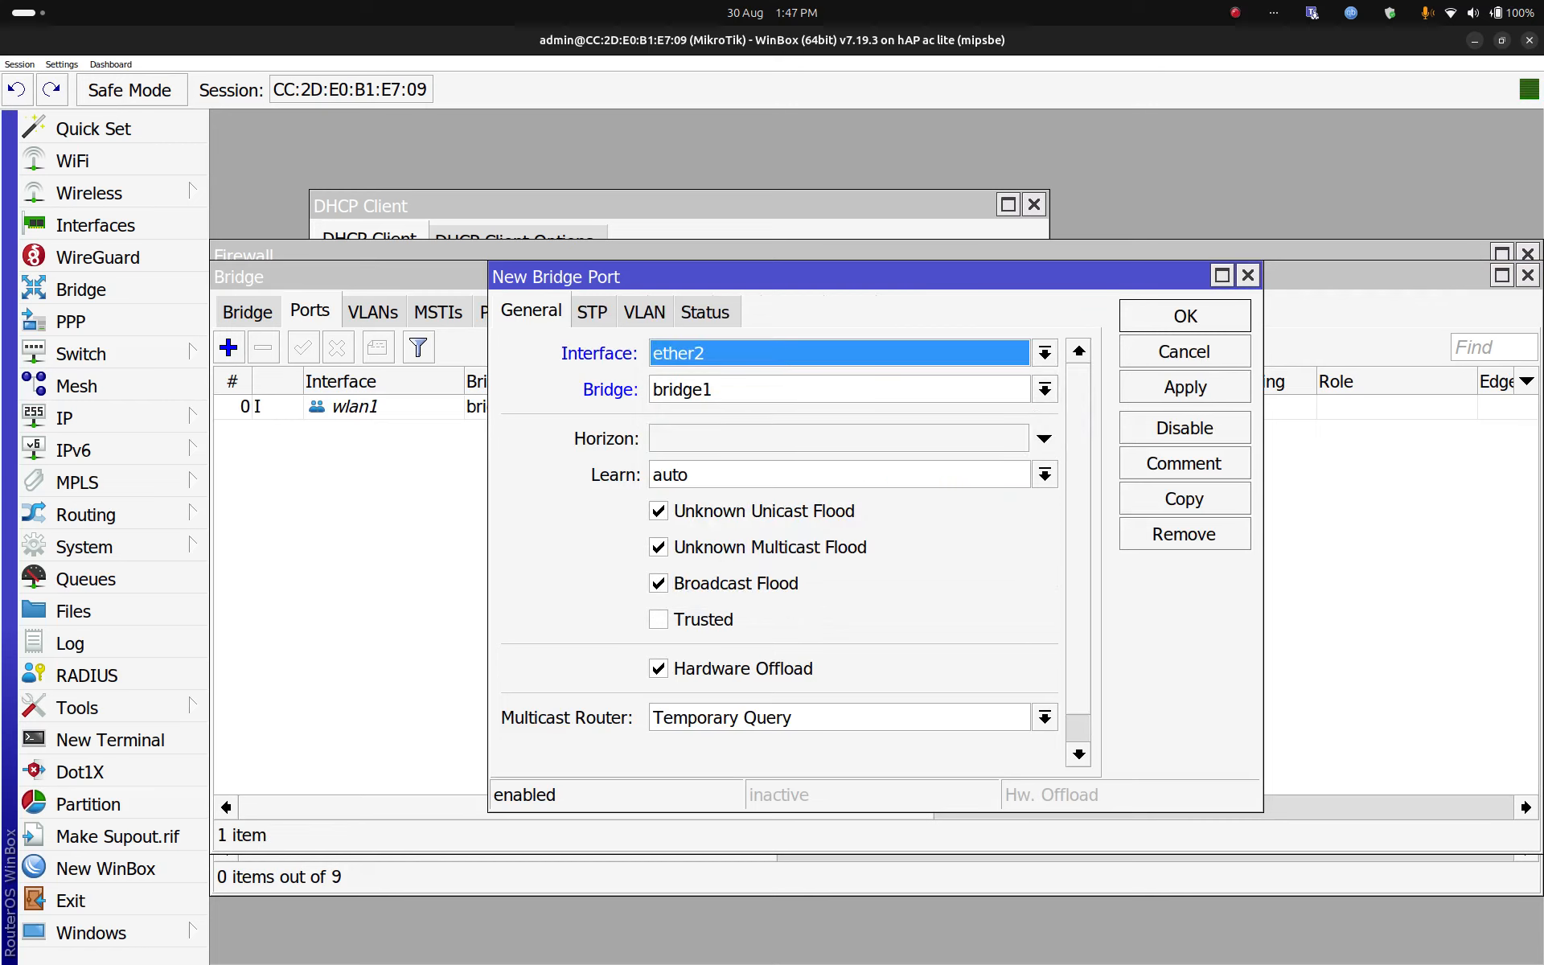
left_click(1186, 316)
left_click(229, 348)
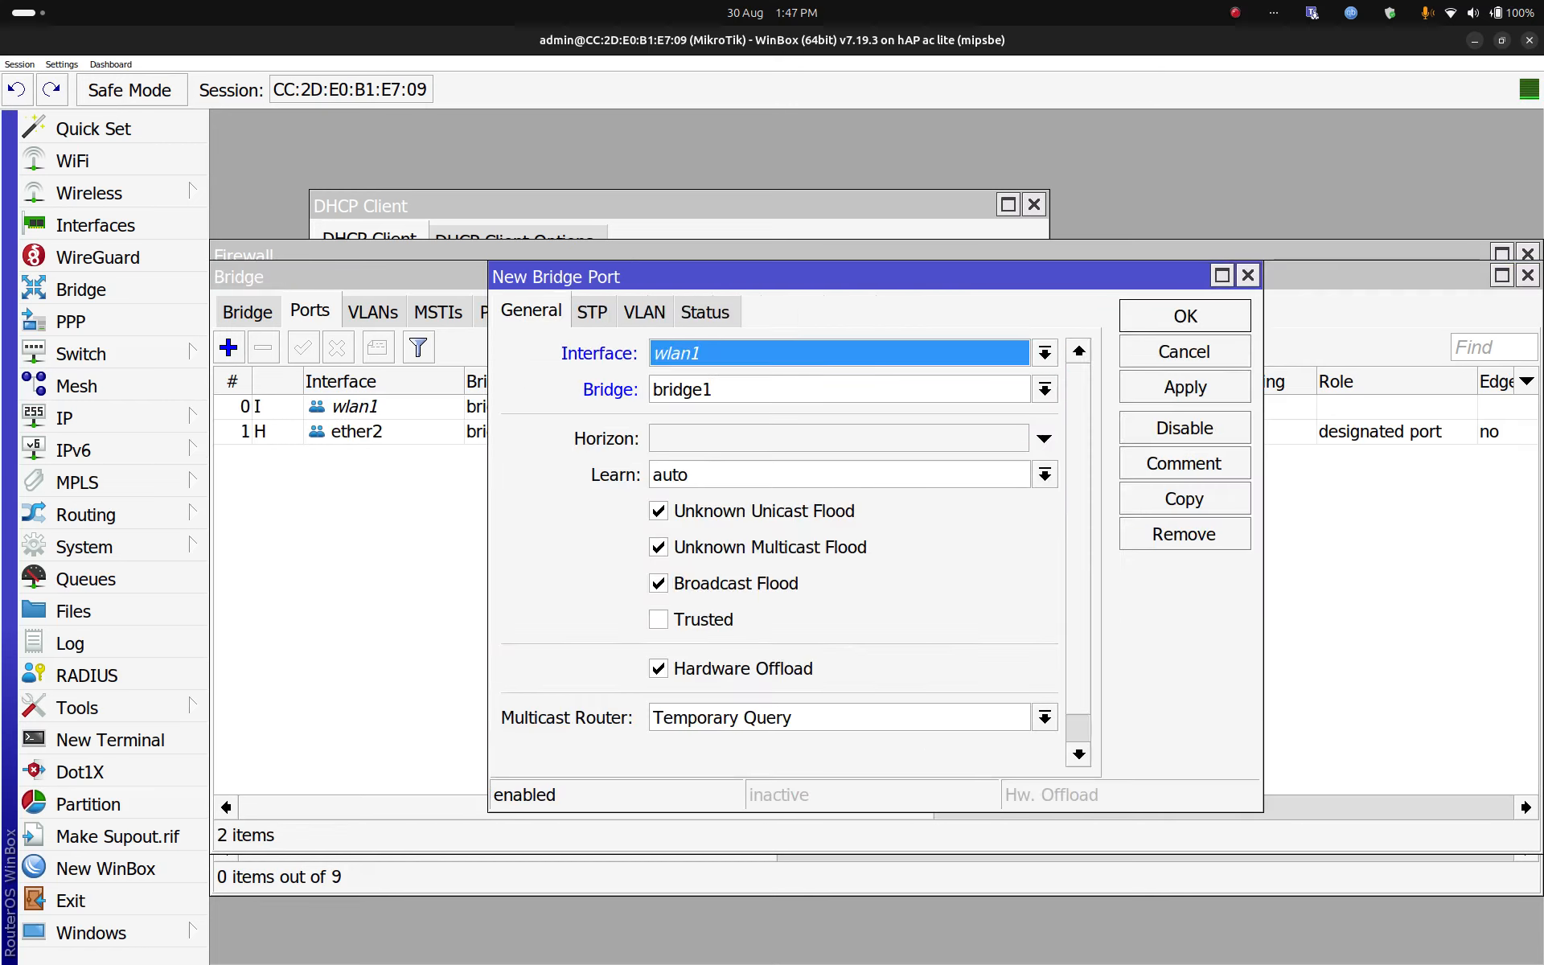
left_click(1045, 353)
left_click(866, 467)
left_click(1185, 316)
Step: Add ether4 and ether5 as ports of bridge1
left_click(229, 348)
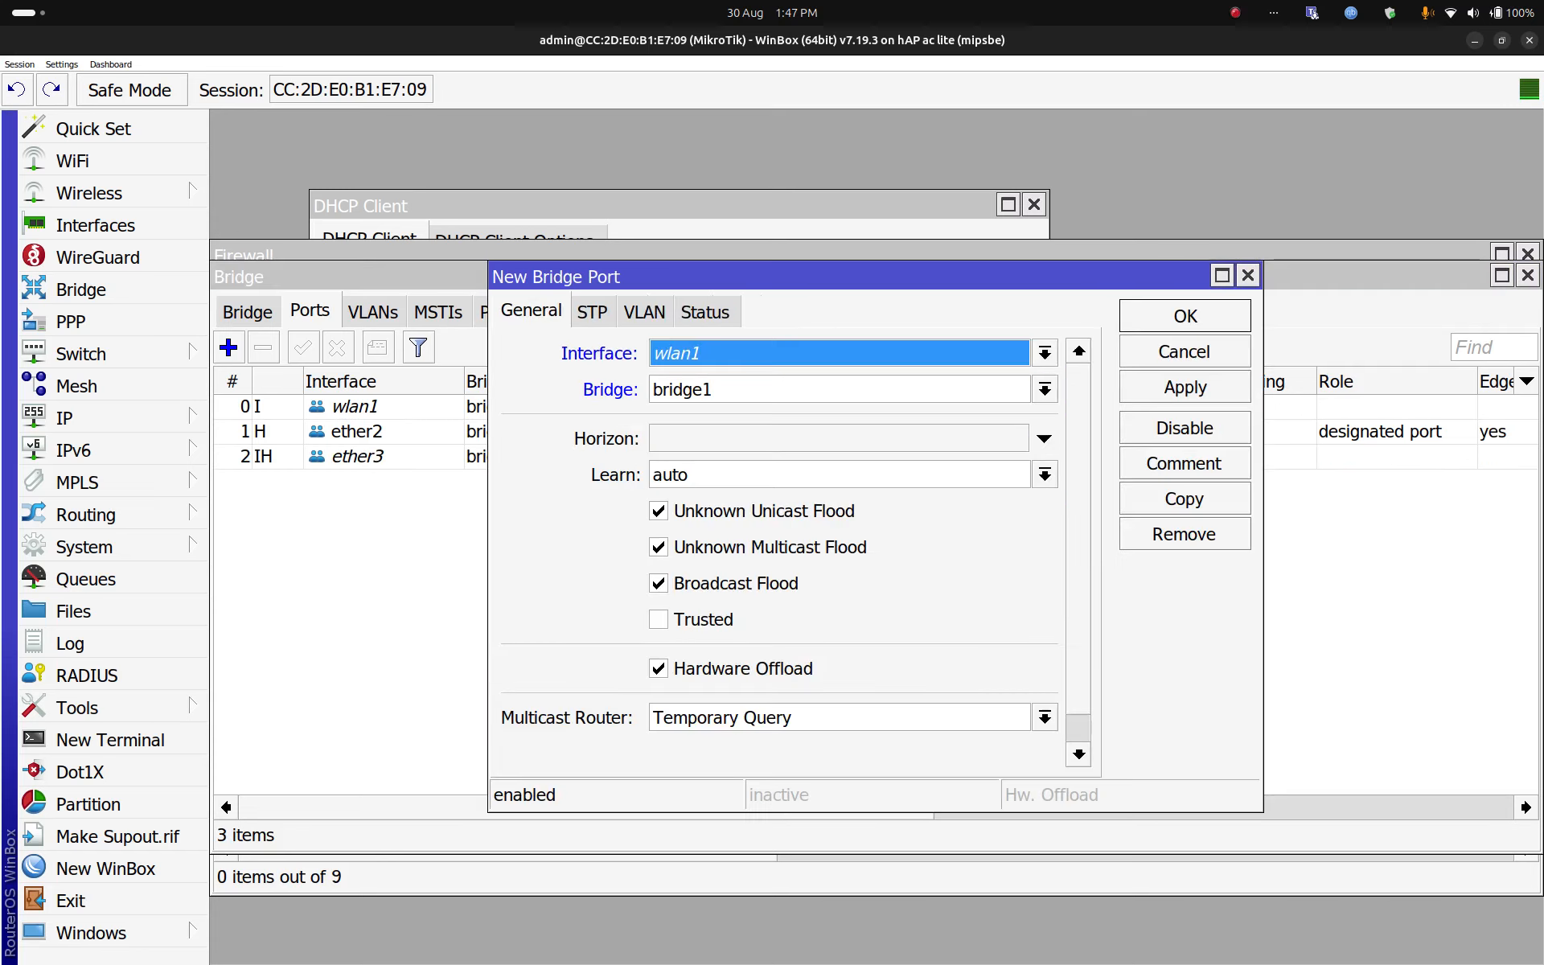
left_click(1045, 353)
left_click(866, 489)
left_click(1186, 316)
left_click(228, 347)
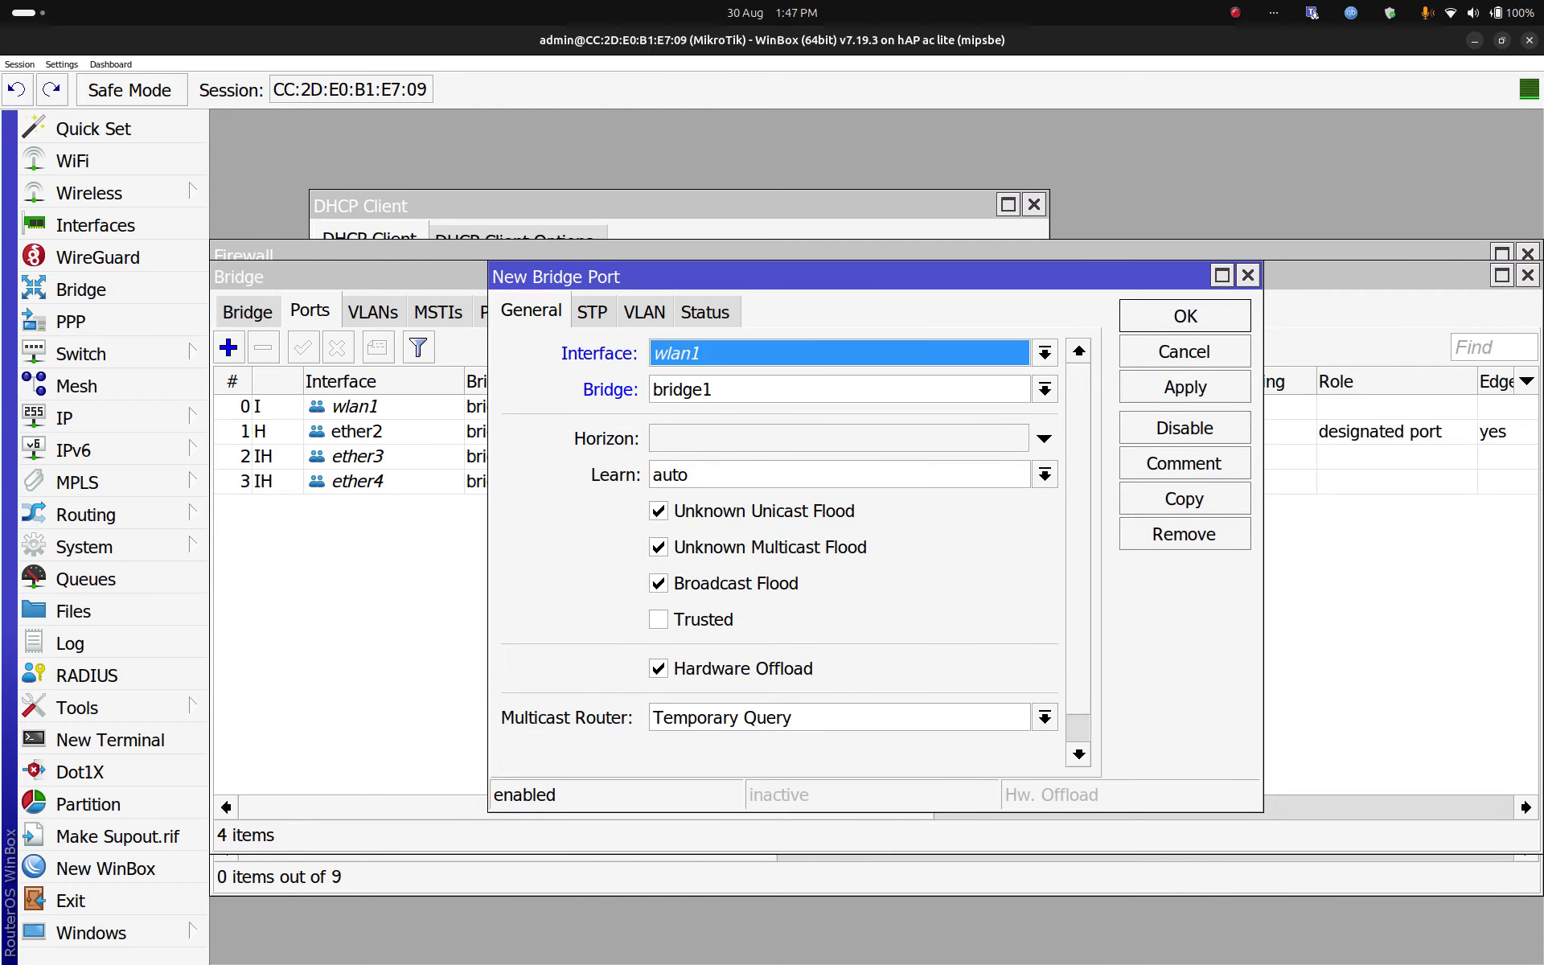
left_click(1045, 353)
left_click(866, 508)
left_click(1185, 316)
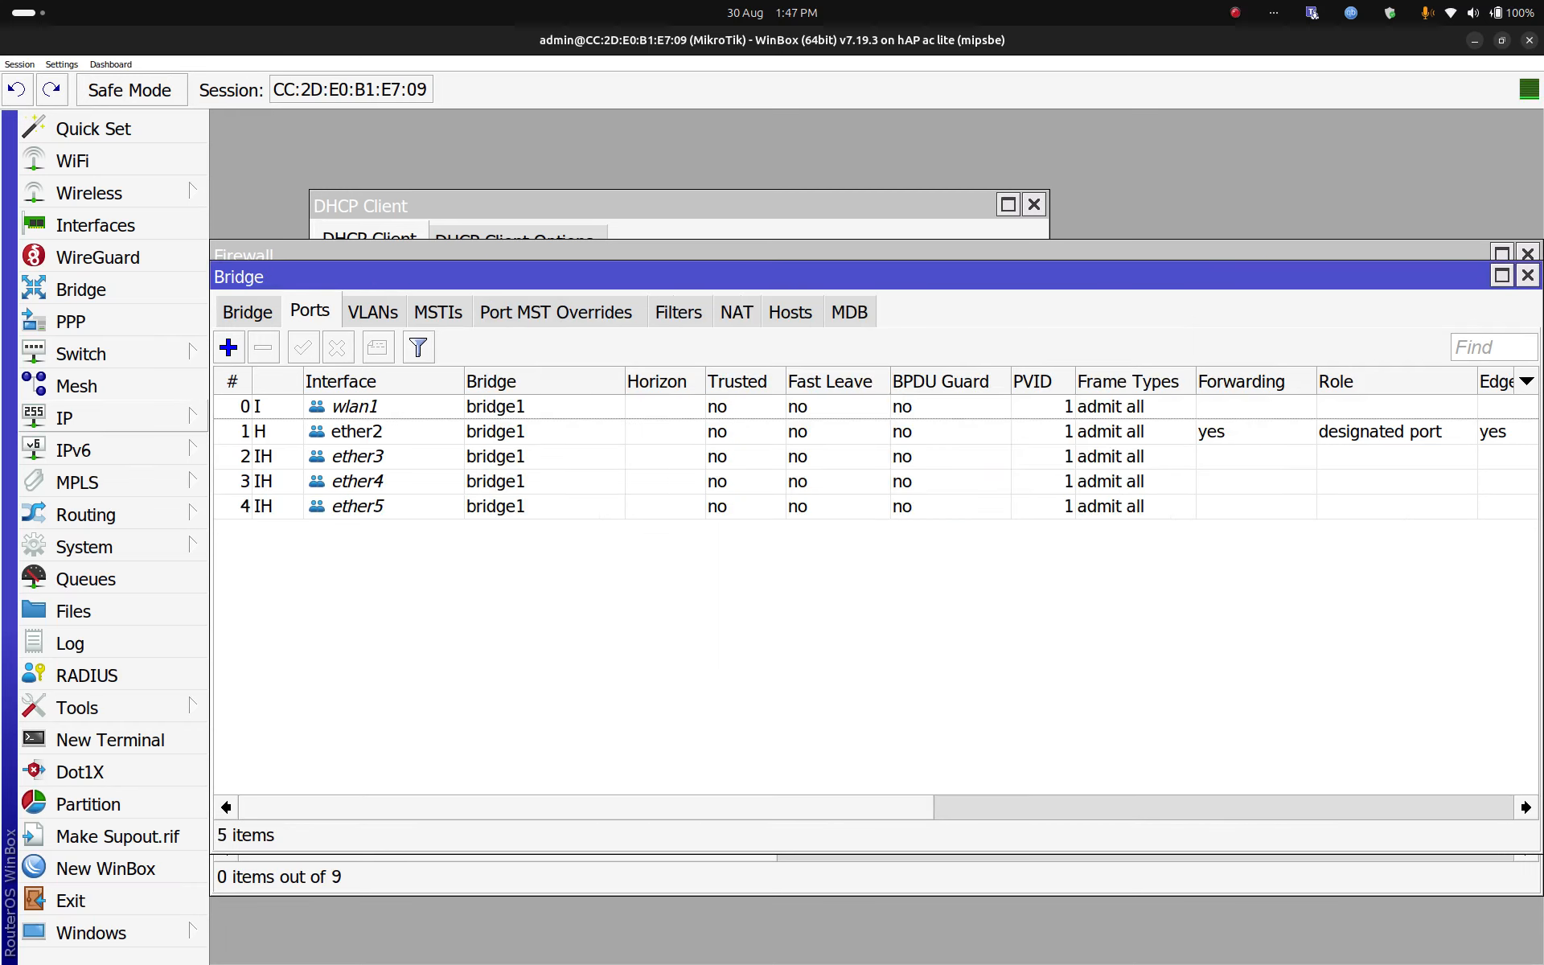
left_click(65, 418)
Step: Add the IP address 192.168.99.1/24 on interface bridge1
left_click(258, 203)
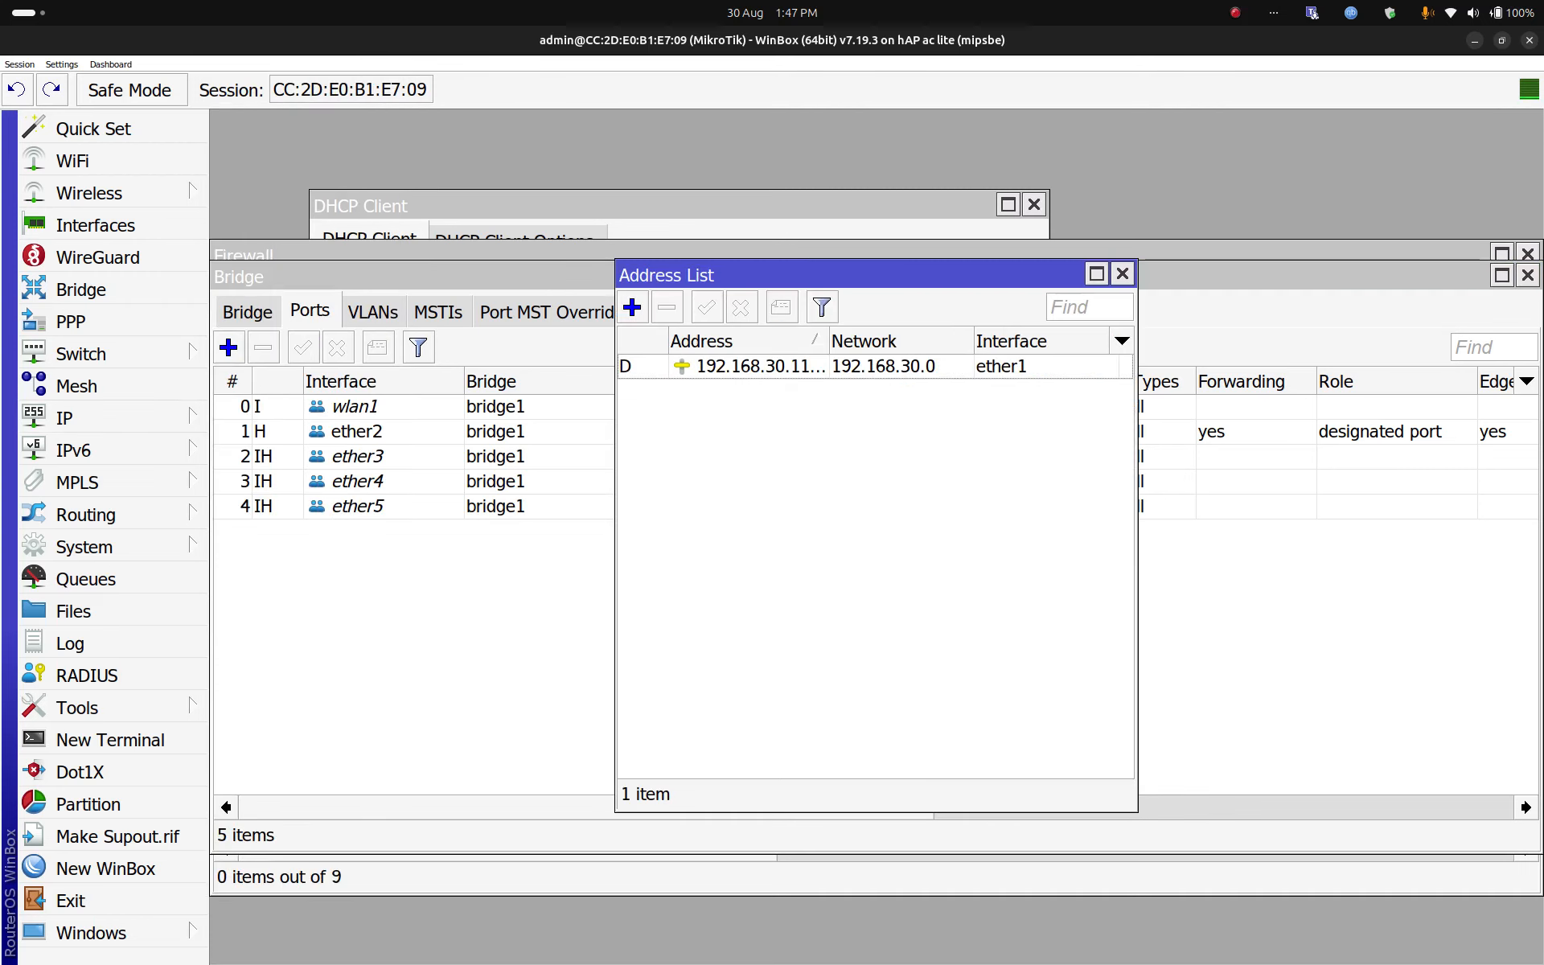
left_click(632, 307)
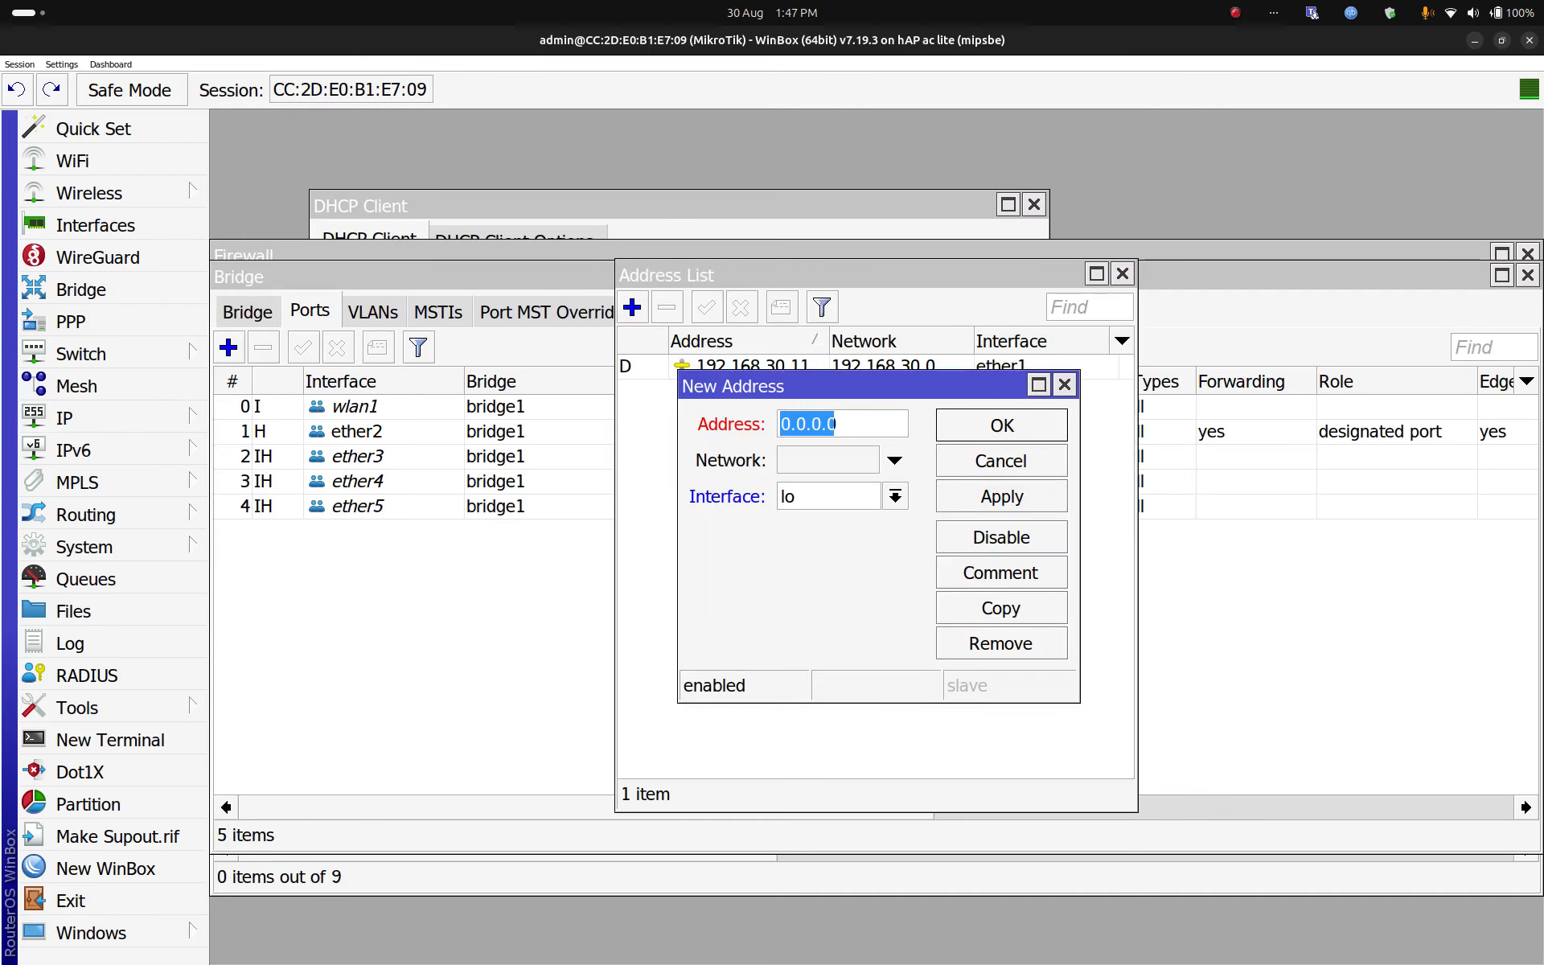
left_click(835, 424)
left_click(895, 497)
left_click(812, 525)
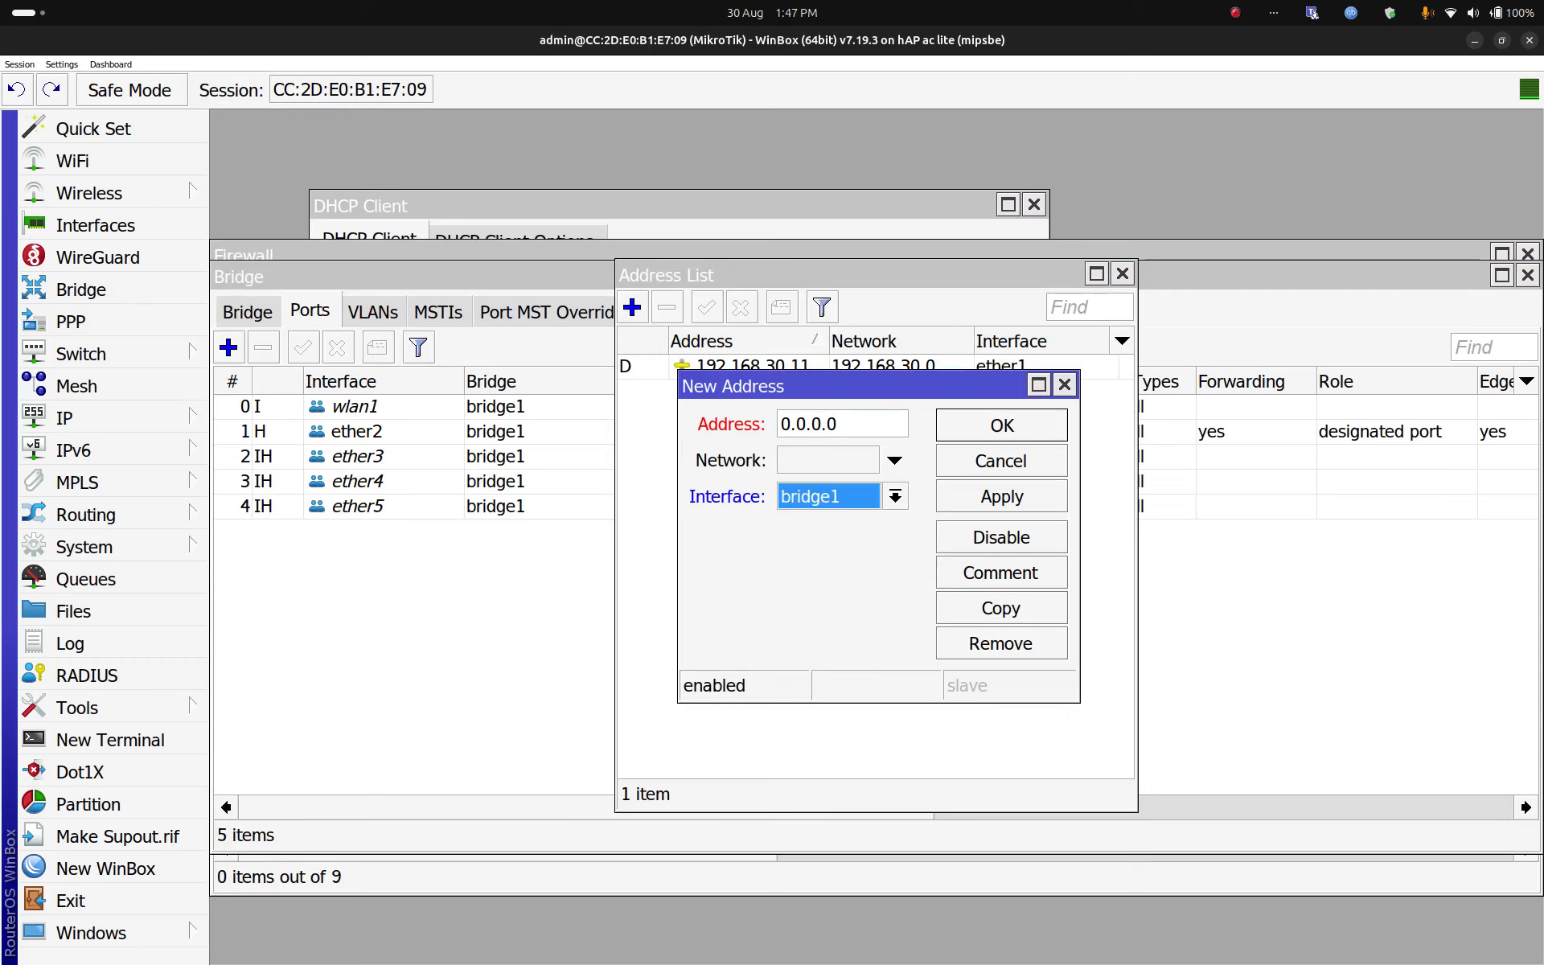
left_click_drag(838, 424, 780, 423)
type("192.168.")
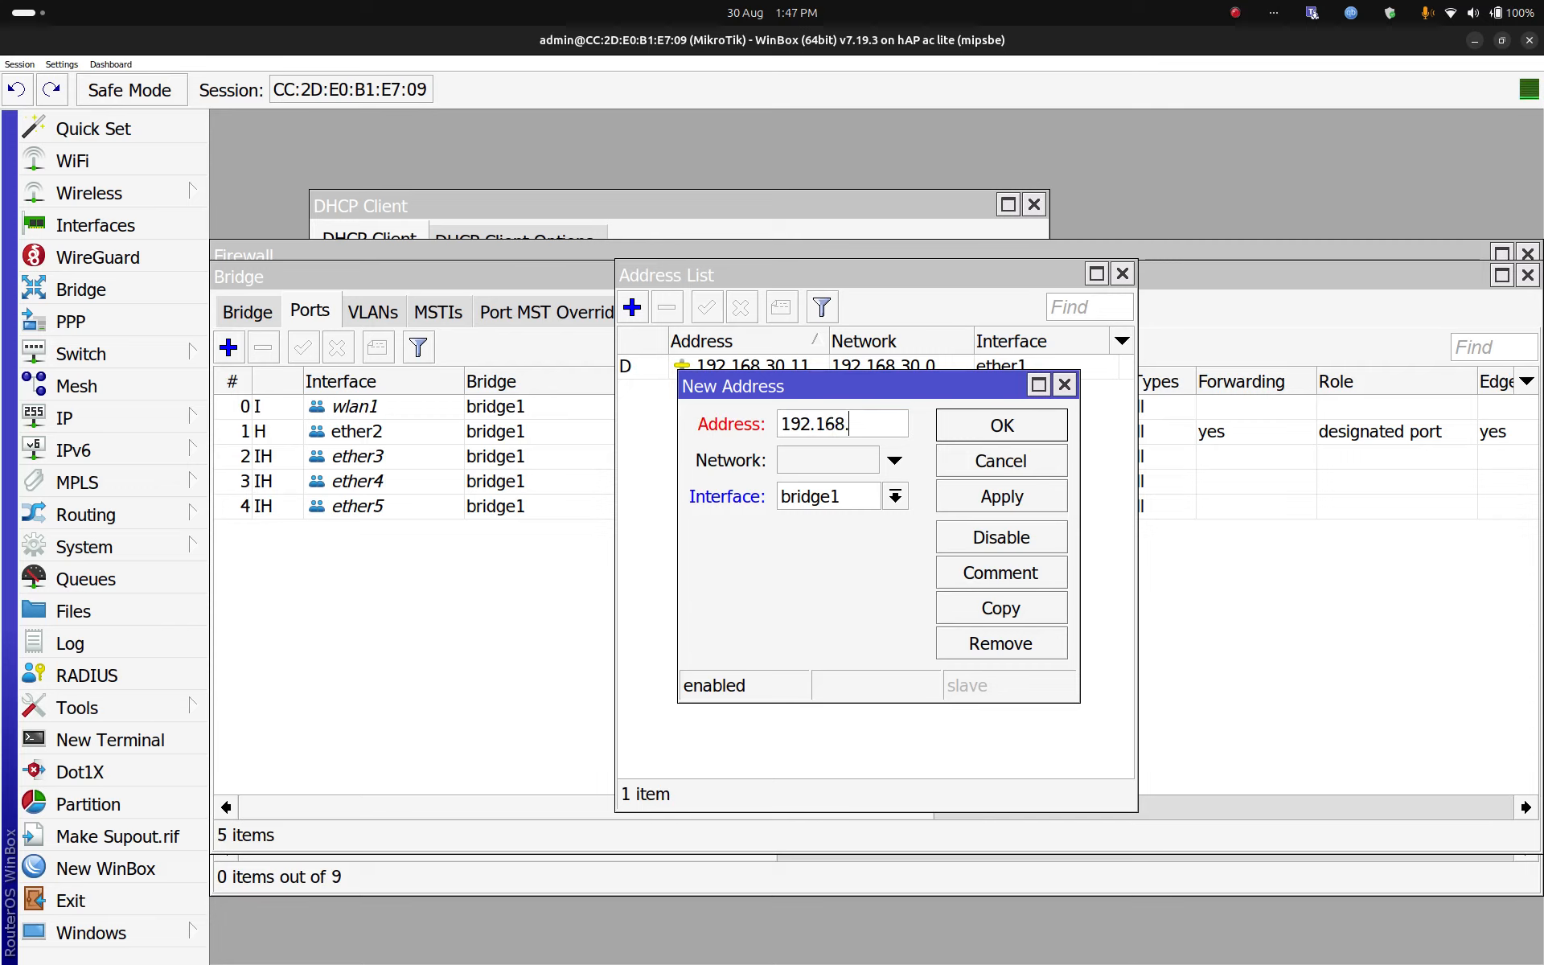
type("99.1/24")
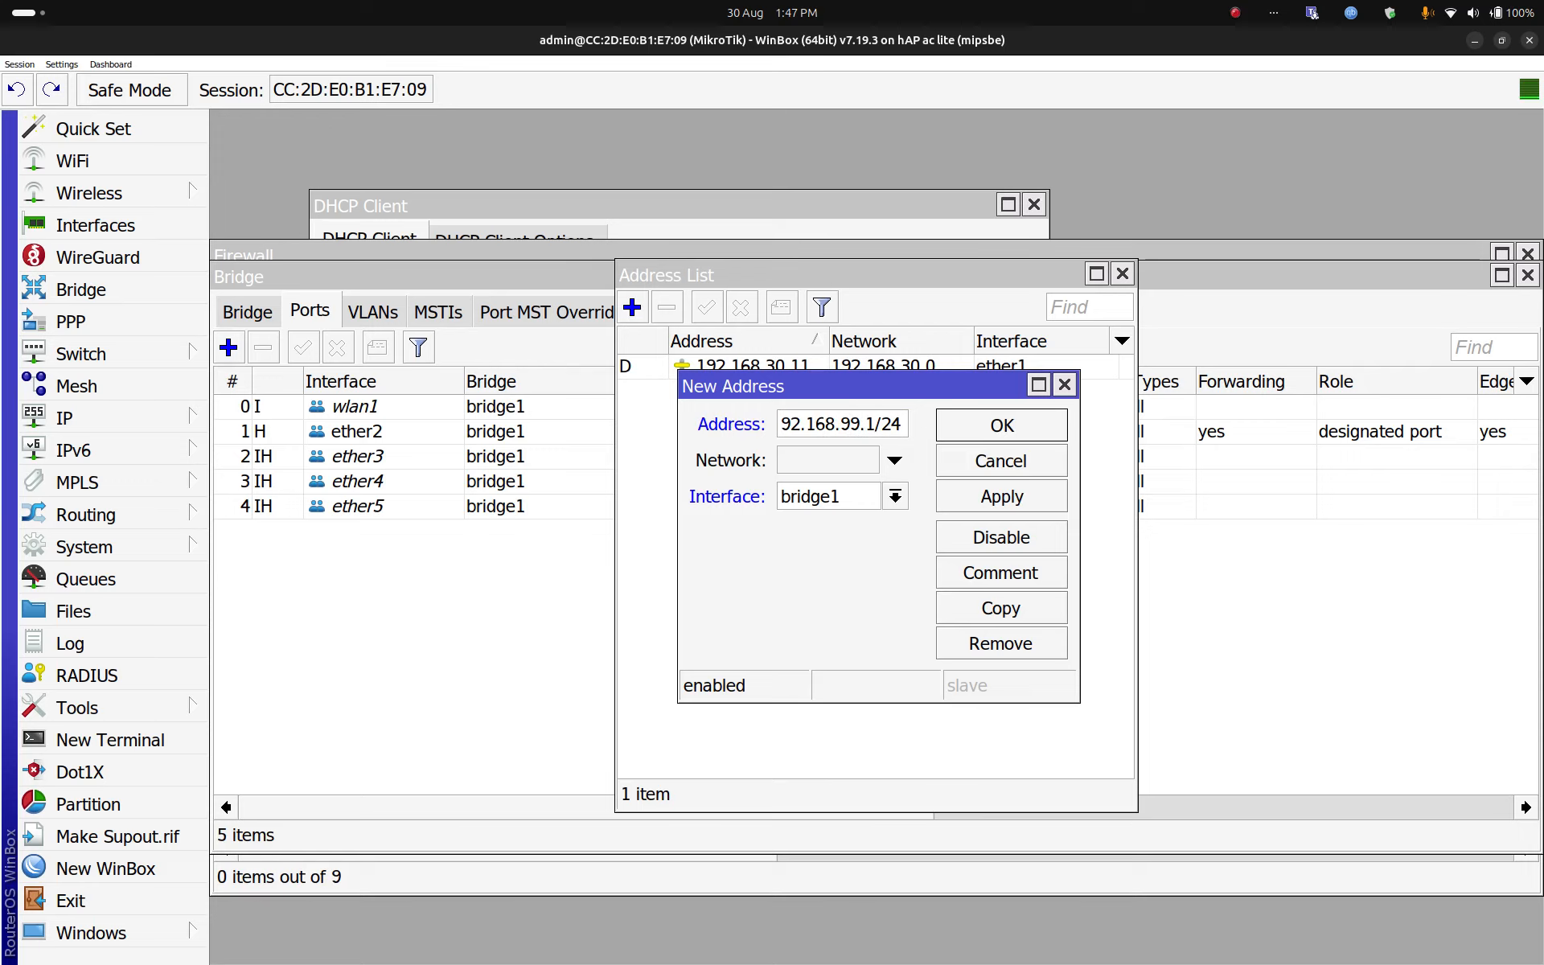
key("Return")
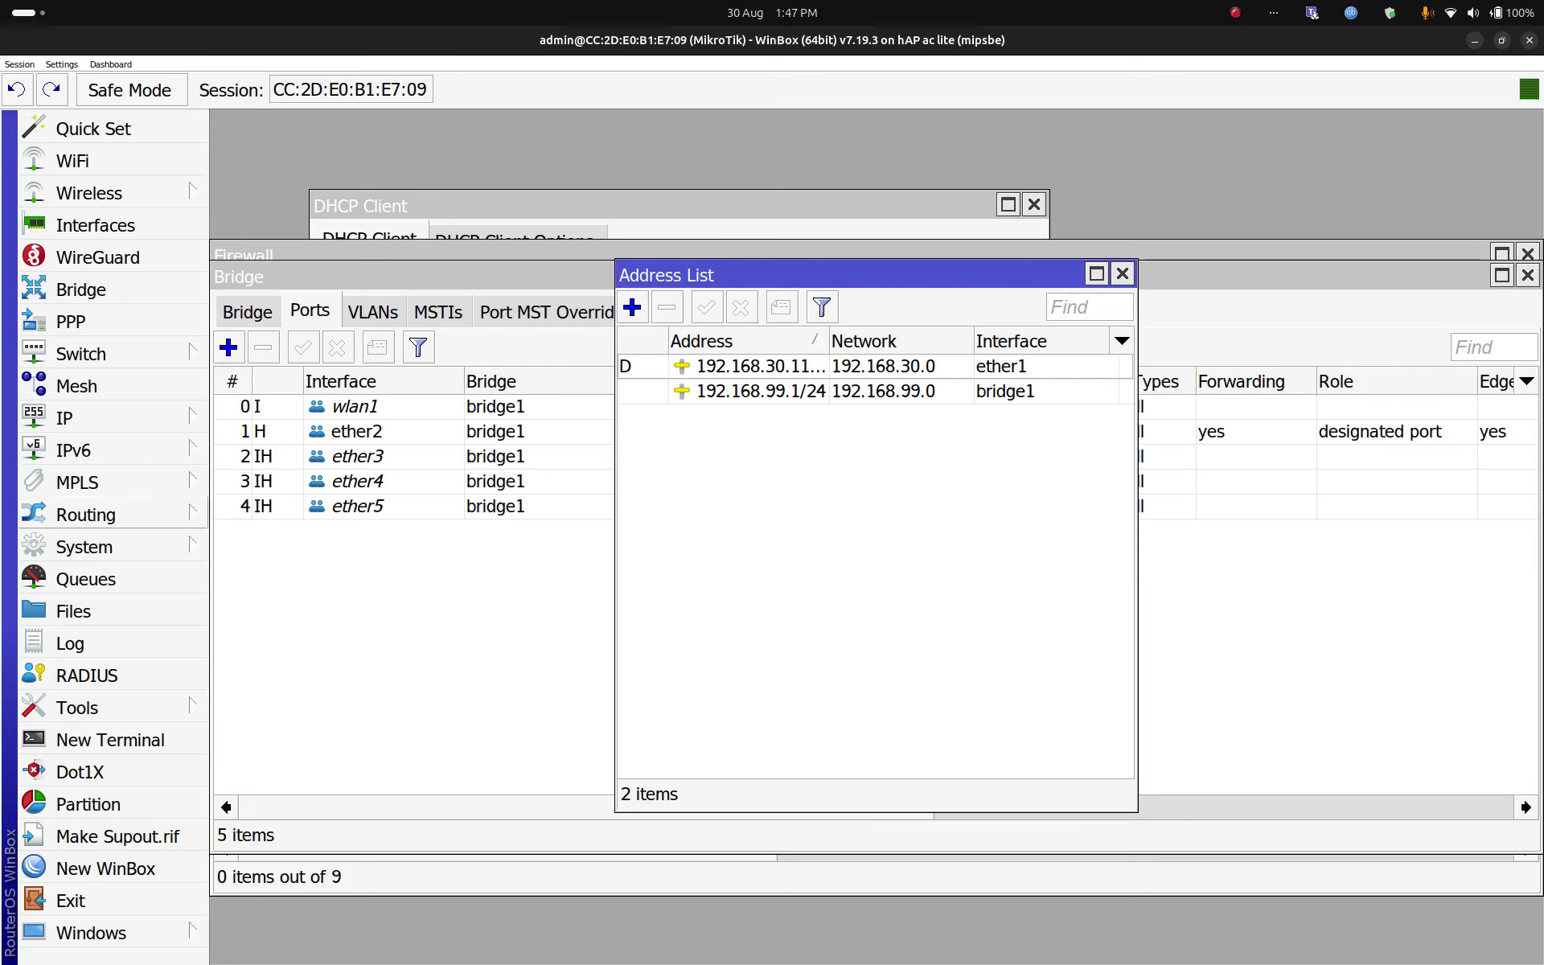
left_click(64, 419)
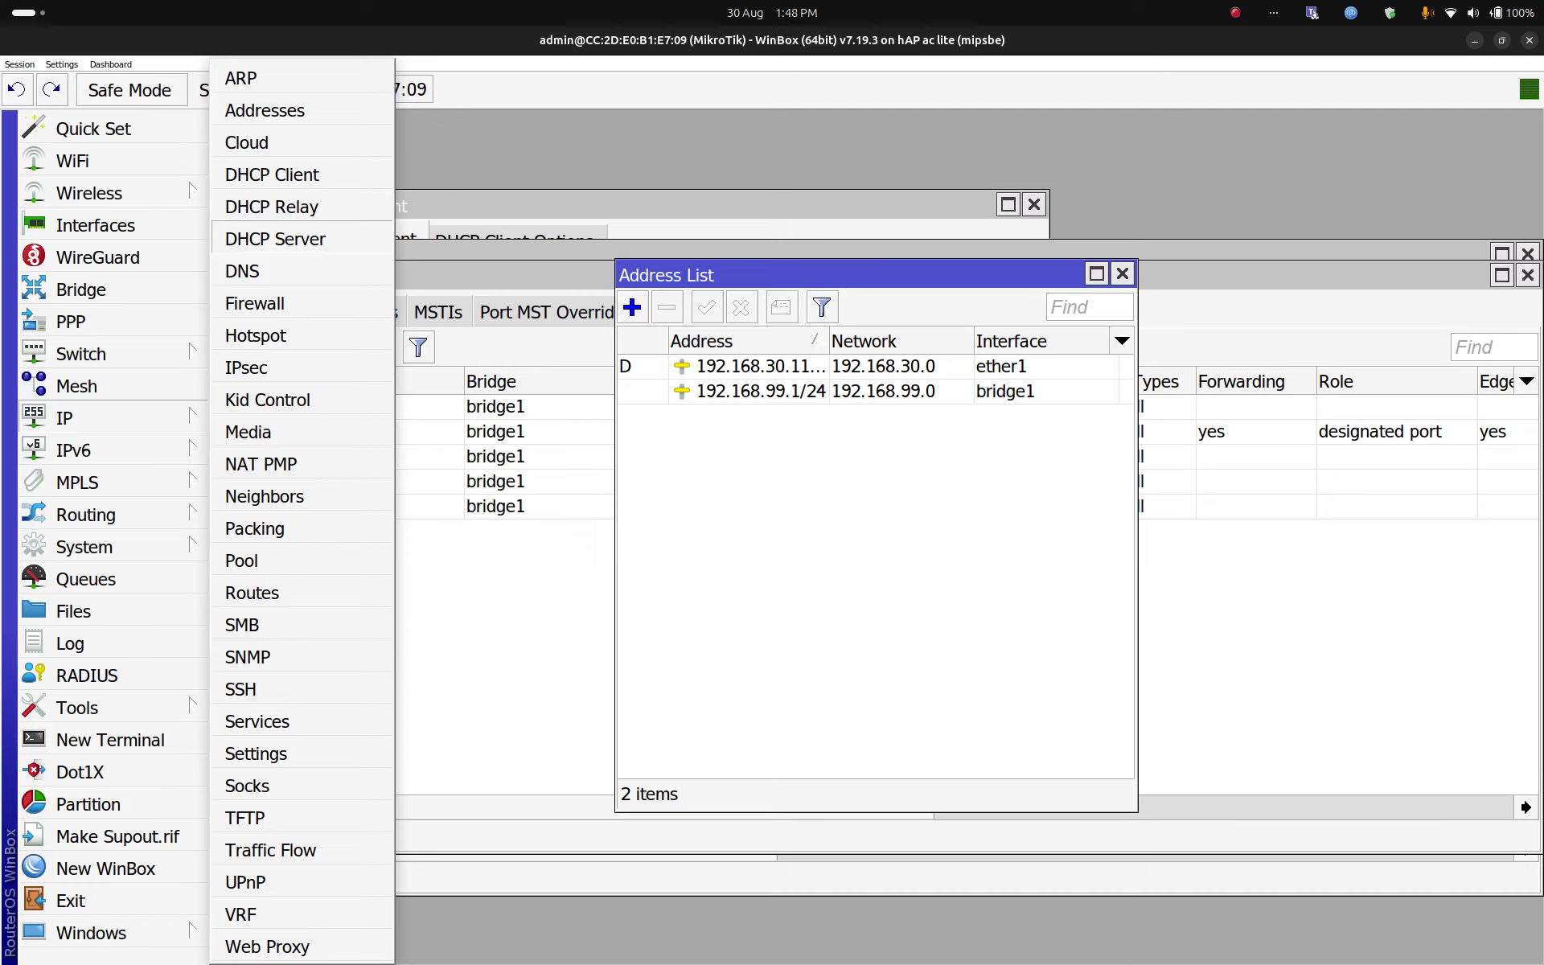
Step: Run DHCP Setup on bridge1, accepting 192.168.99.0/24, gateway 192.168.99.1 and the suggested pool
left_click(275, 239)
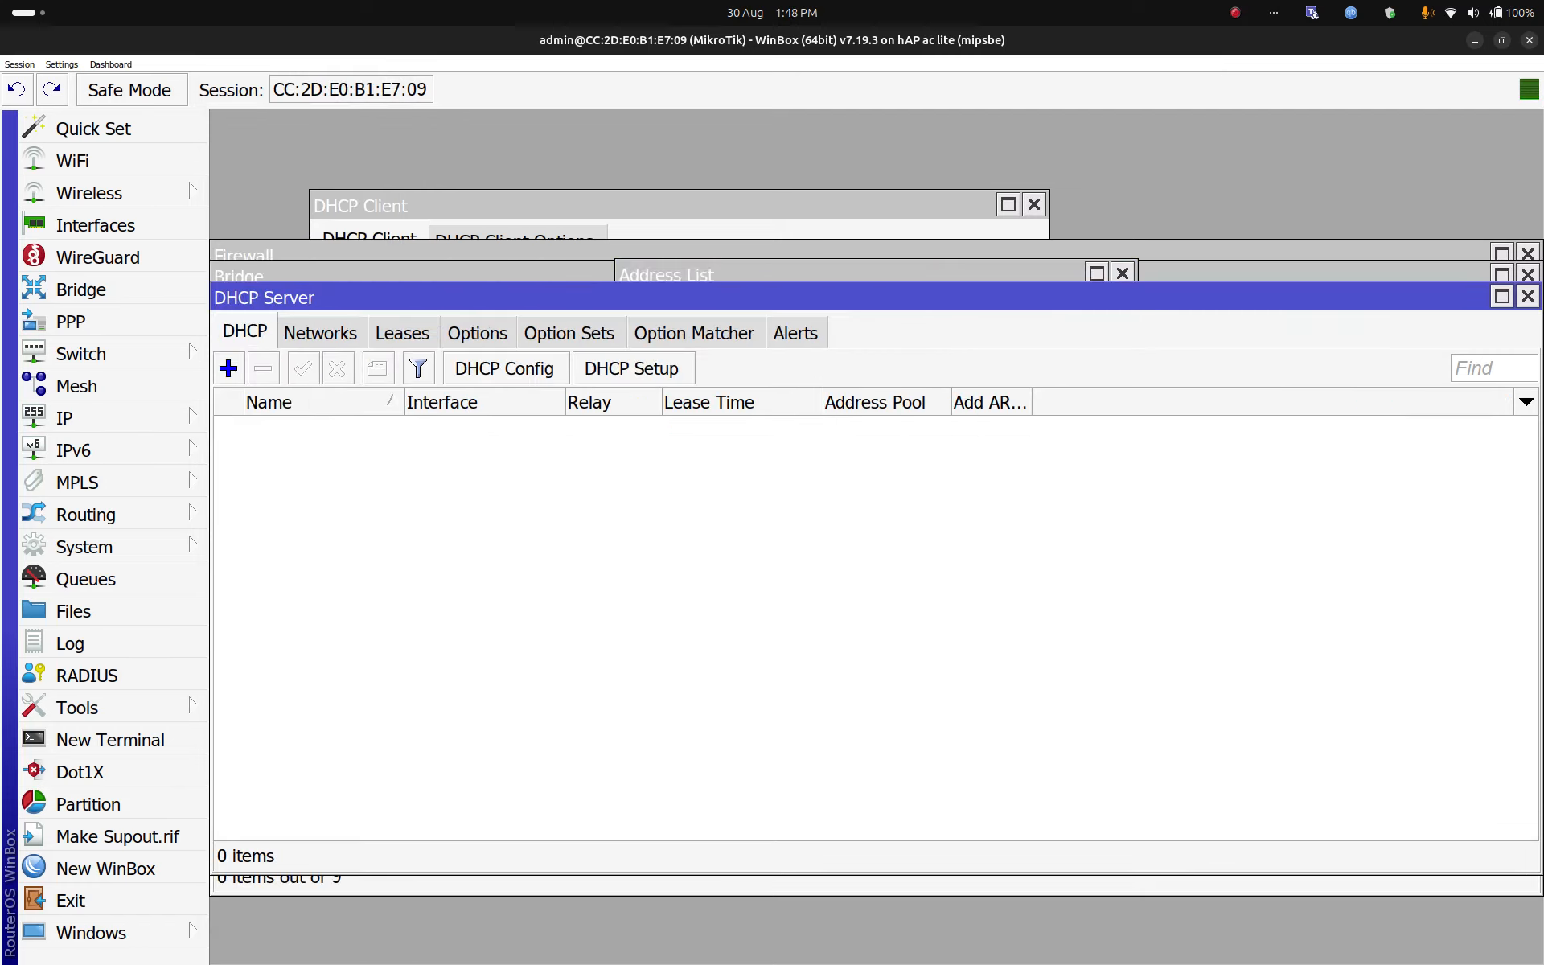
left_click(632, 368)
left_click(1078, 529)
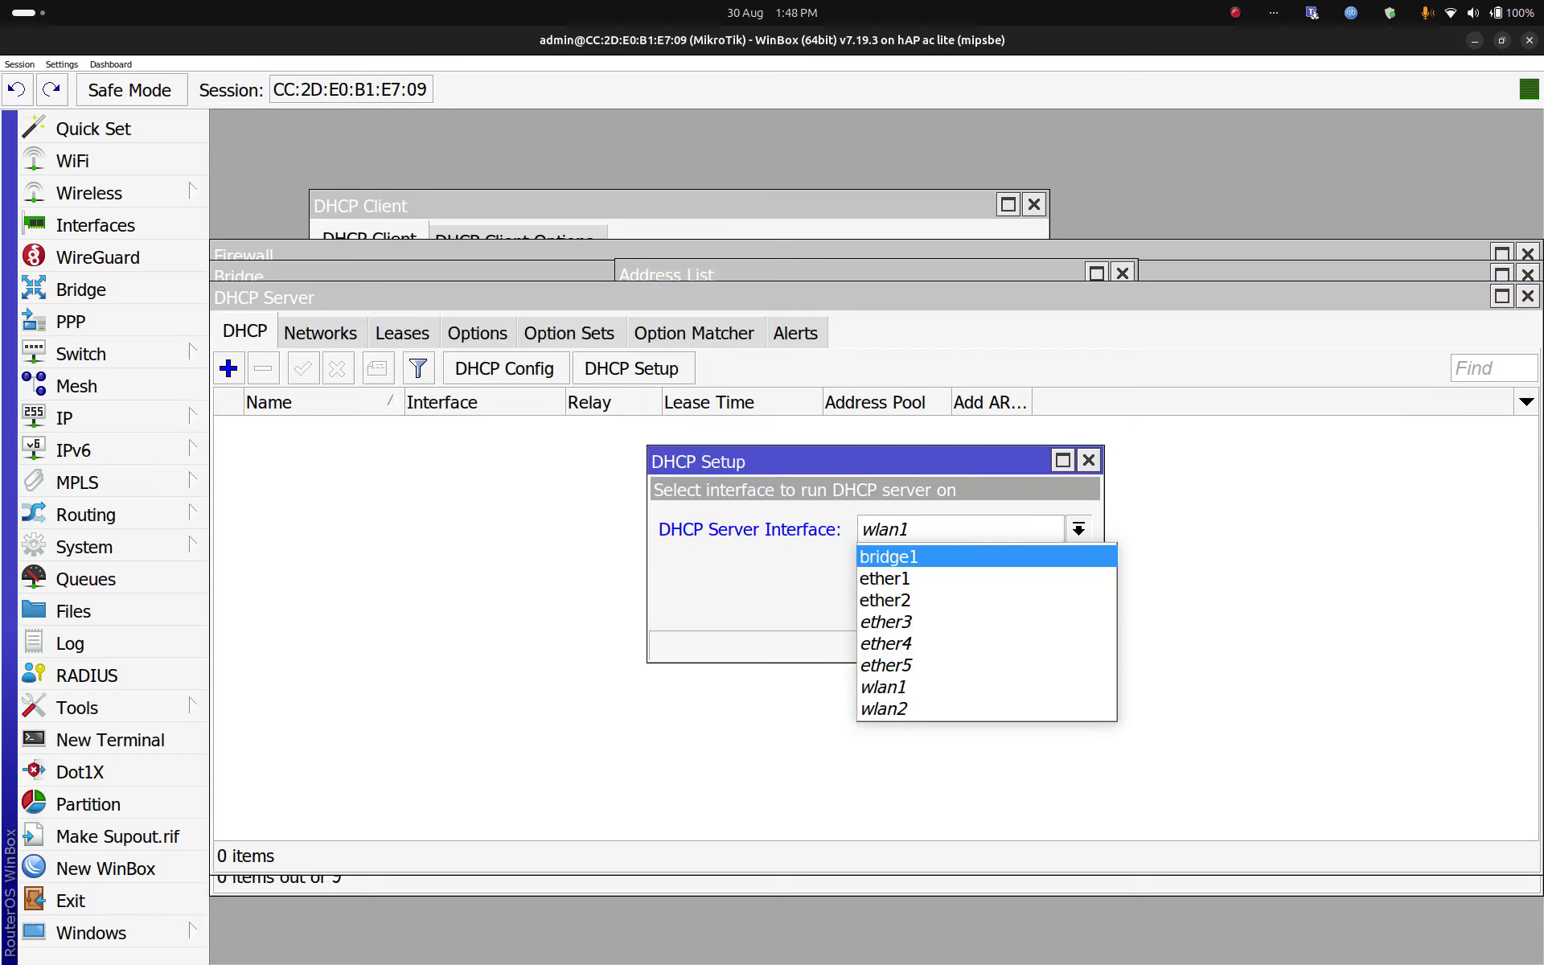
key("Return")
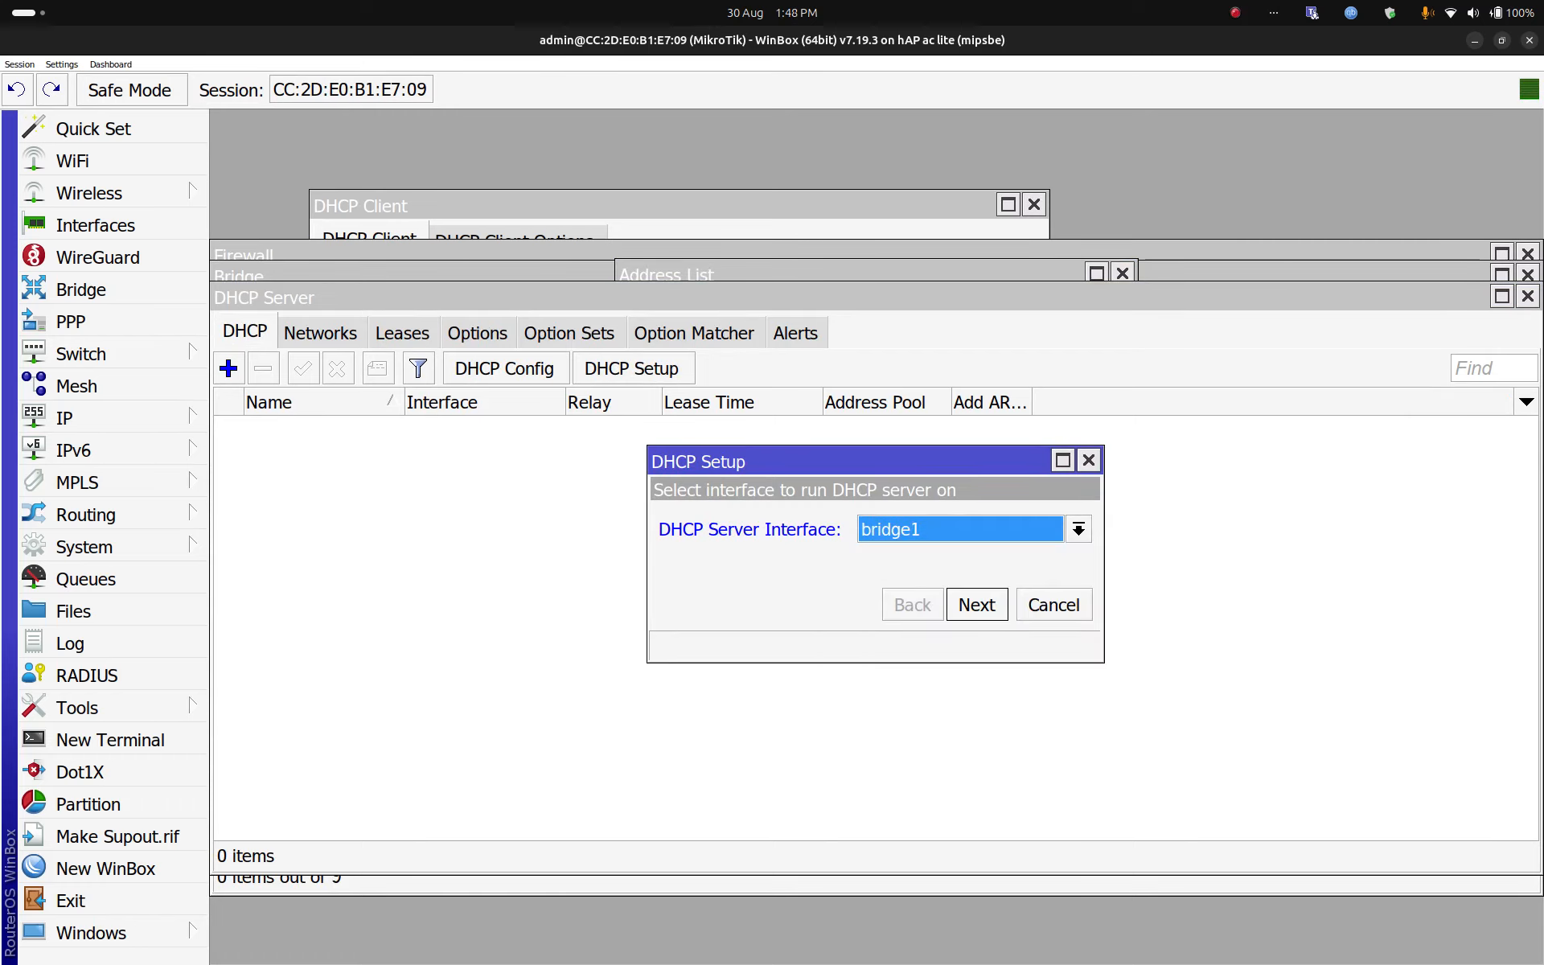
left_click(977, 605)
left_click(978, 529)
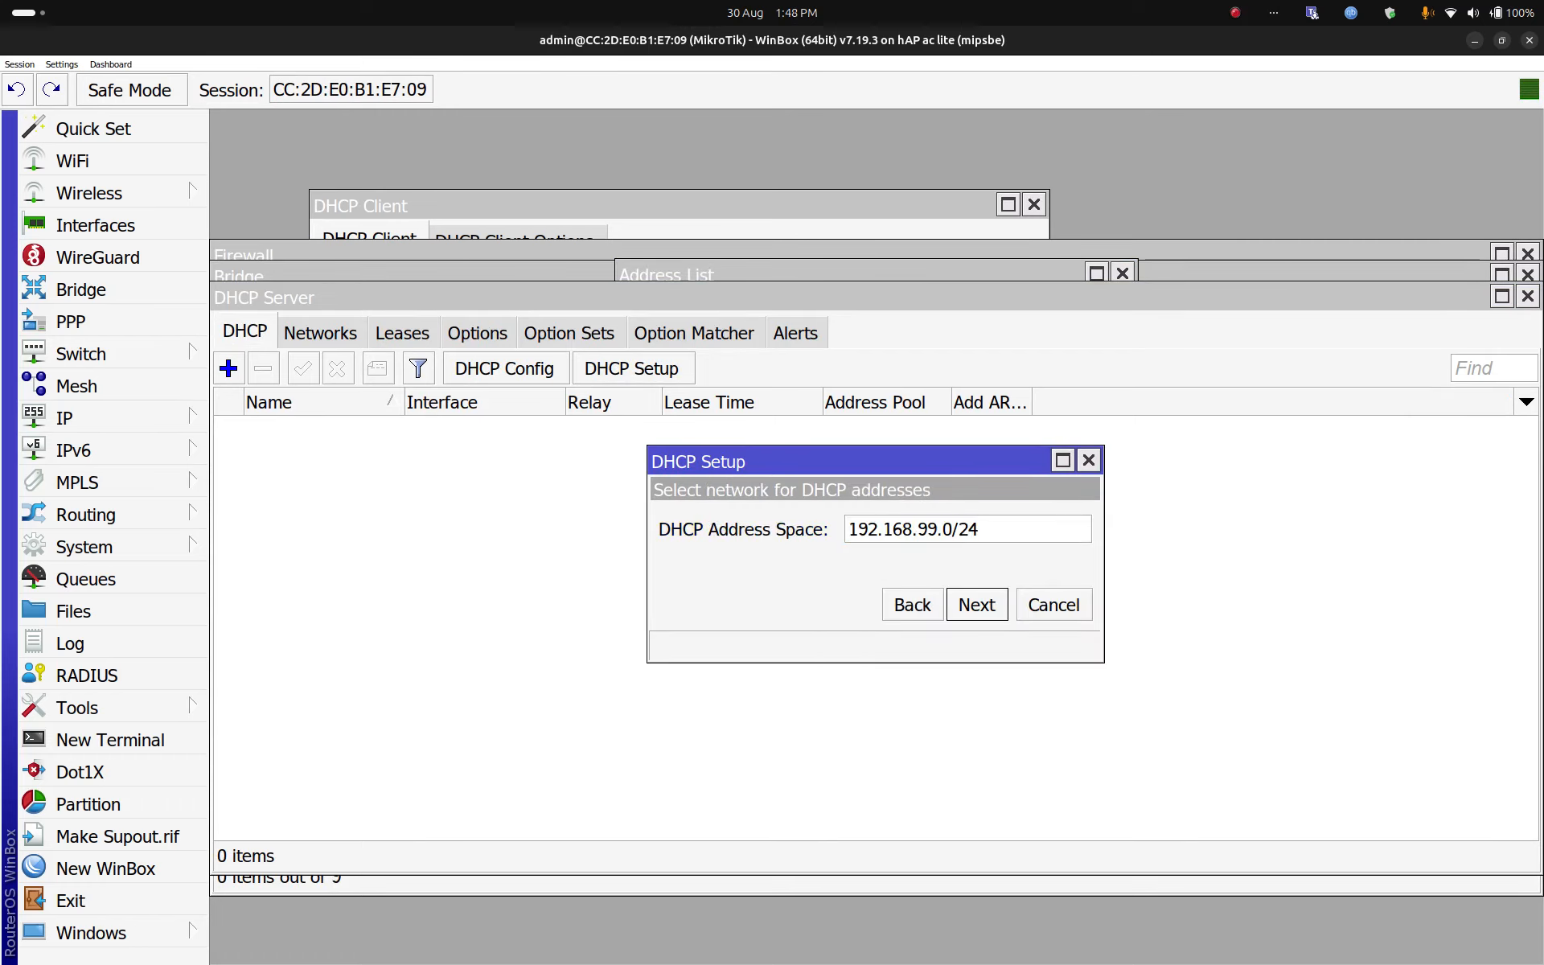
key("Return")
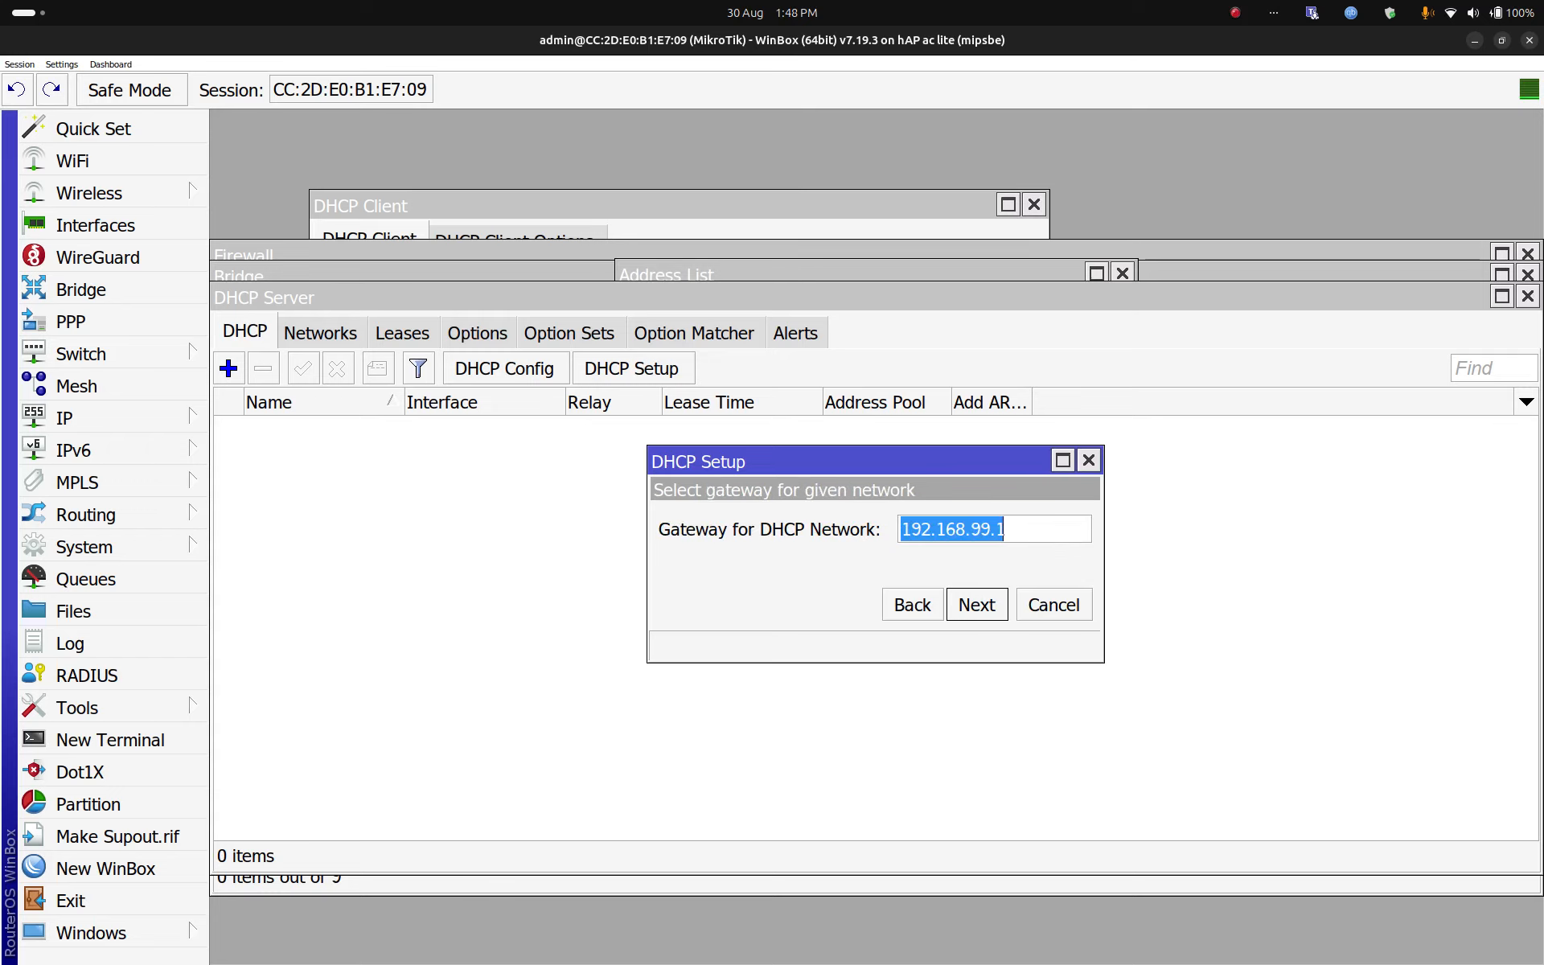
left_click(1003, 529)
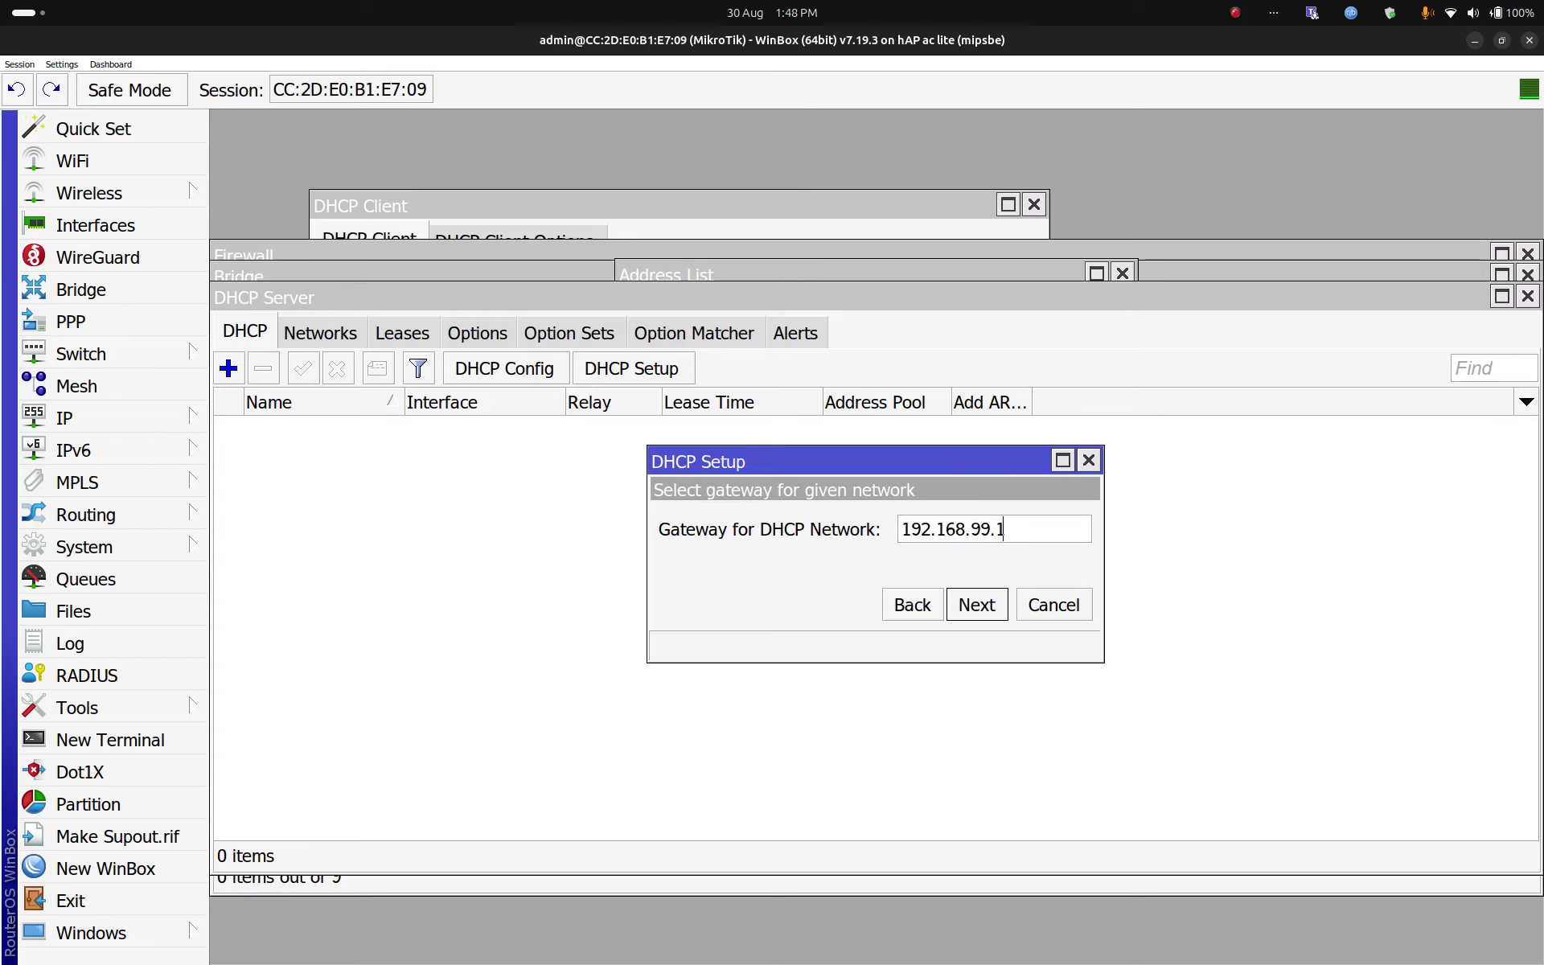
key("Return")
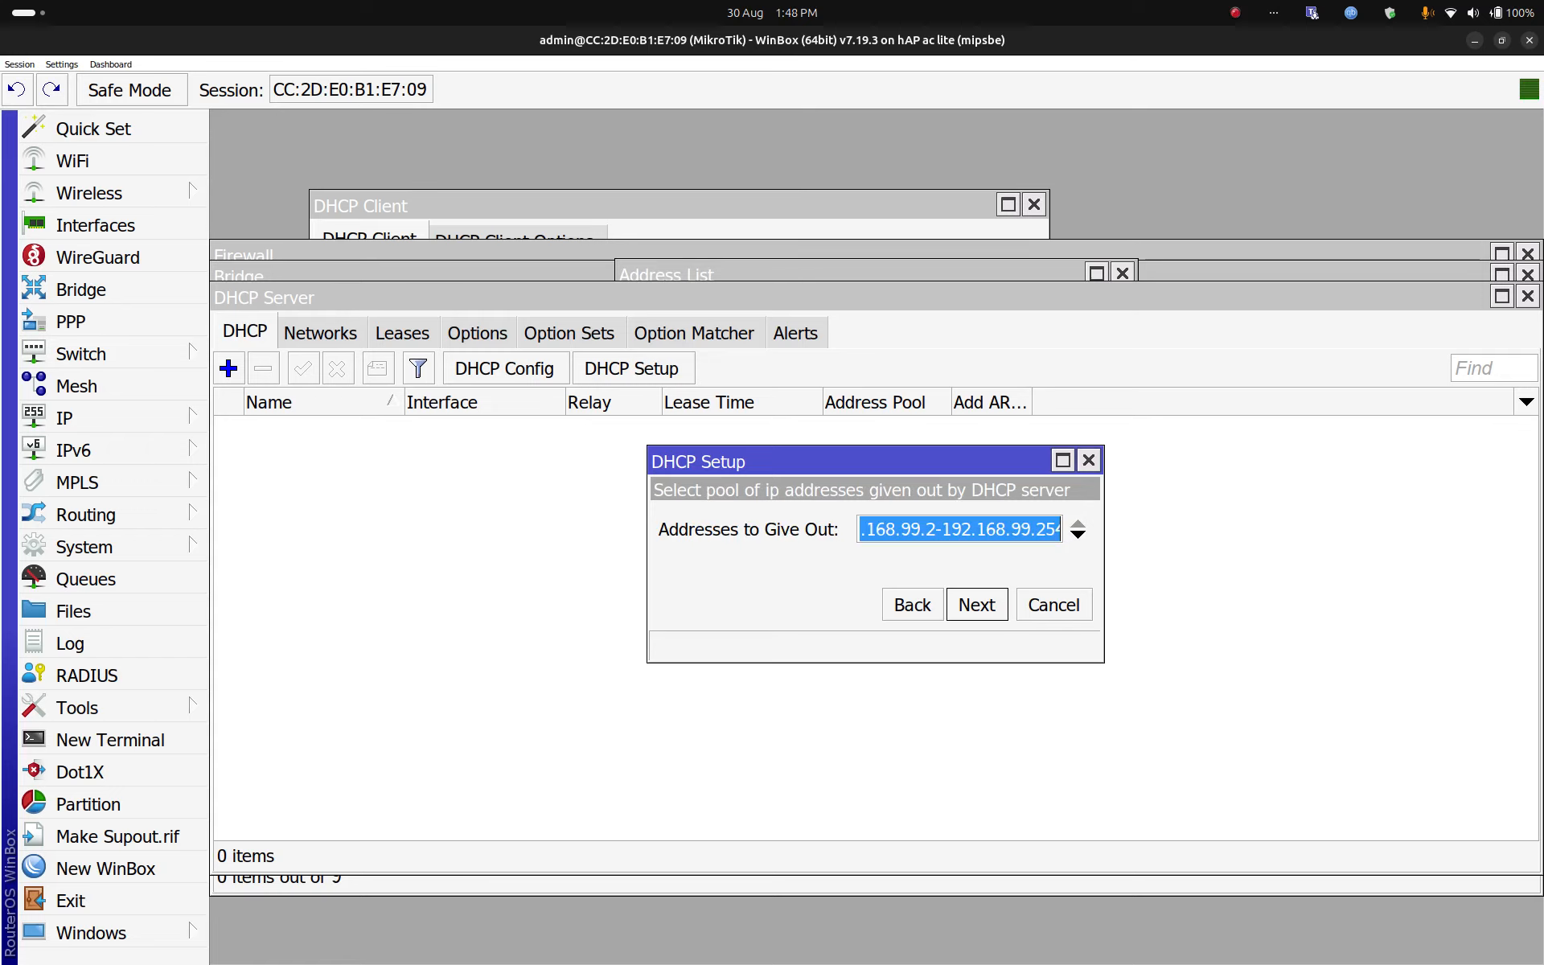
key("Return")
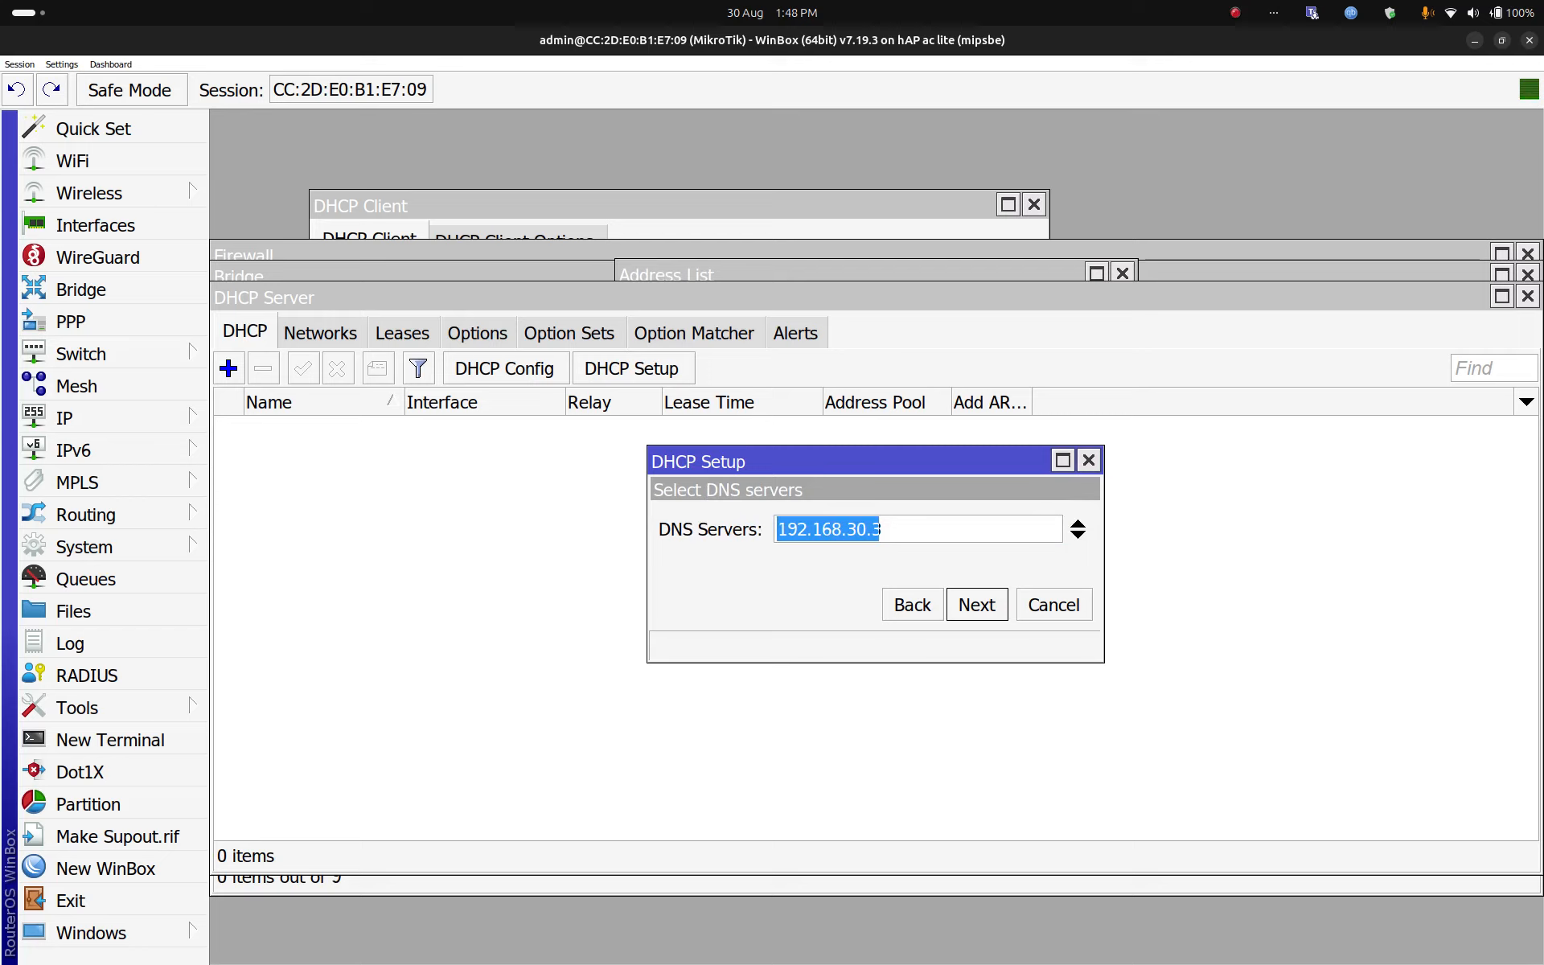
Step: Set DNS servers 1.1.1.1 and 8.8.8.8 and a 1-day lease time to finish the setup
type("1.1.1.1")
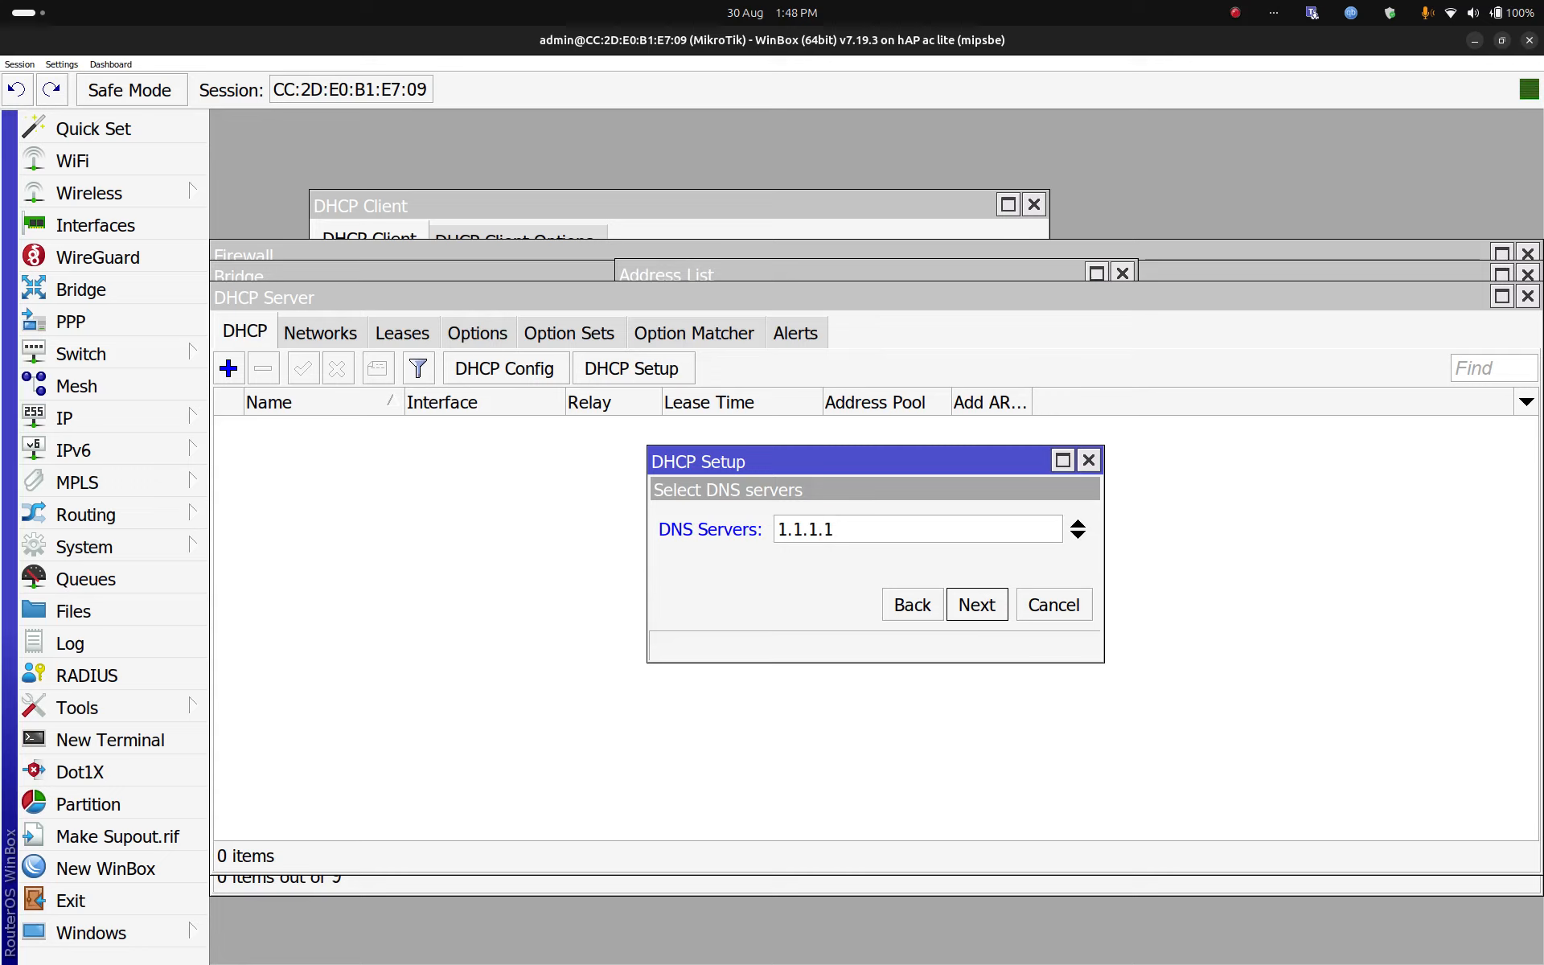
left_click(1078, 535)
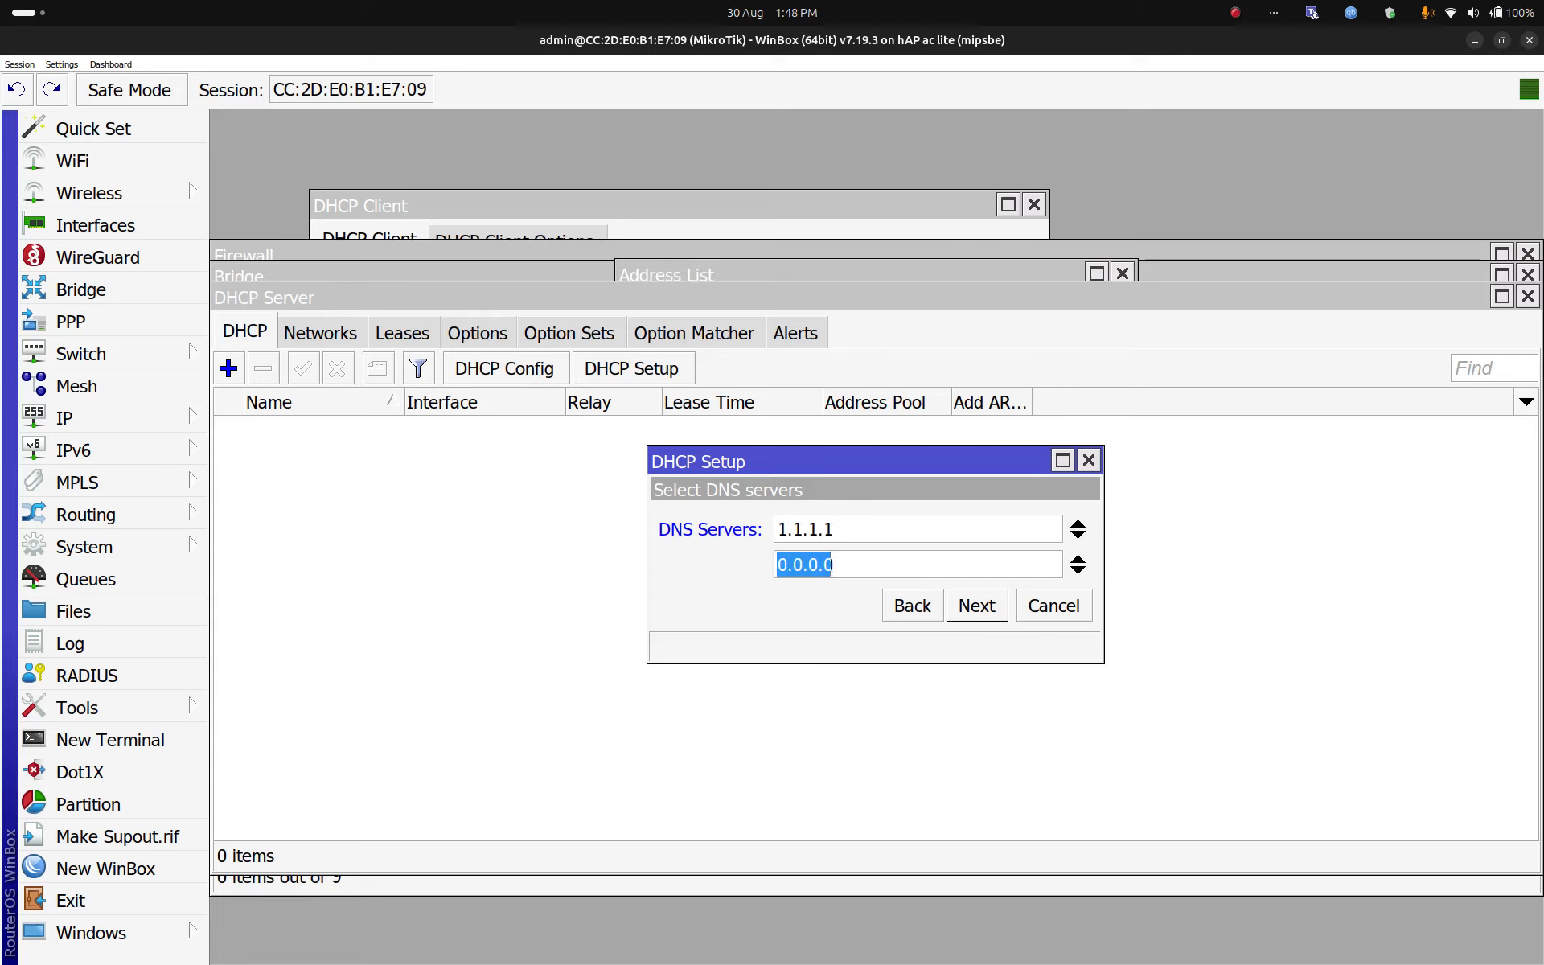
type("8.8.8.8")
key("Return")
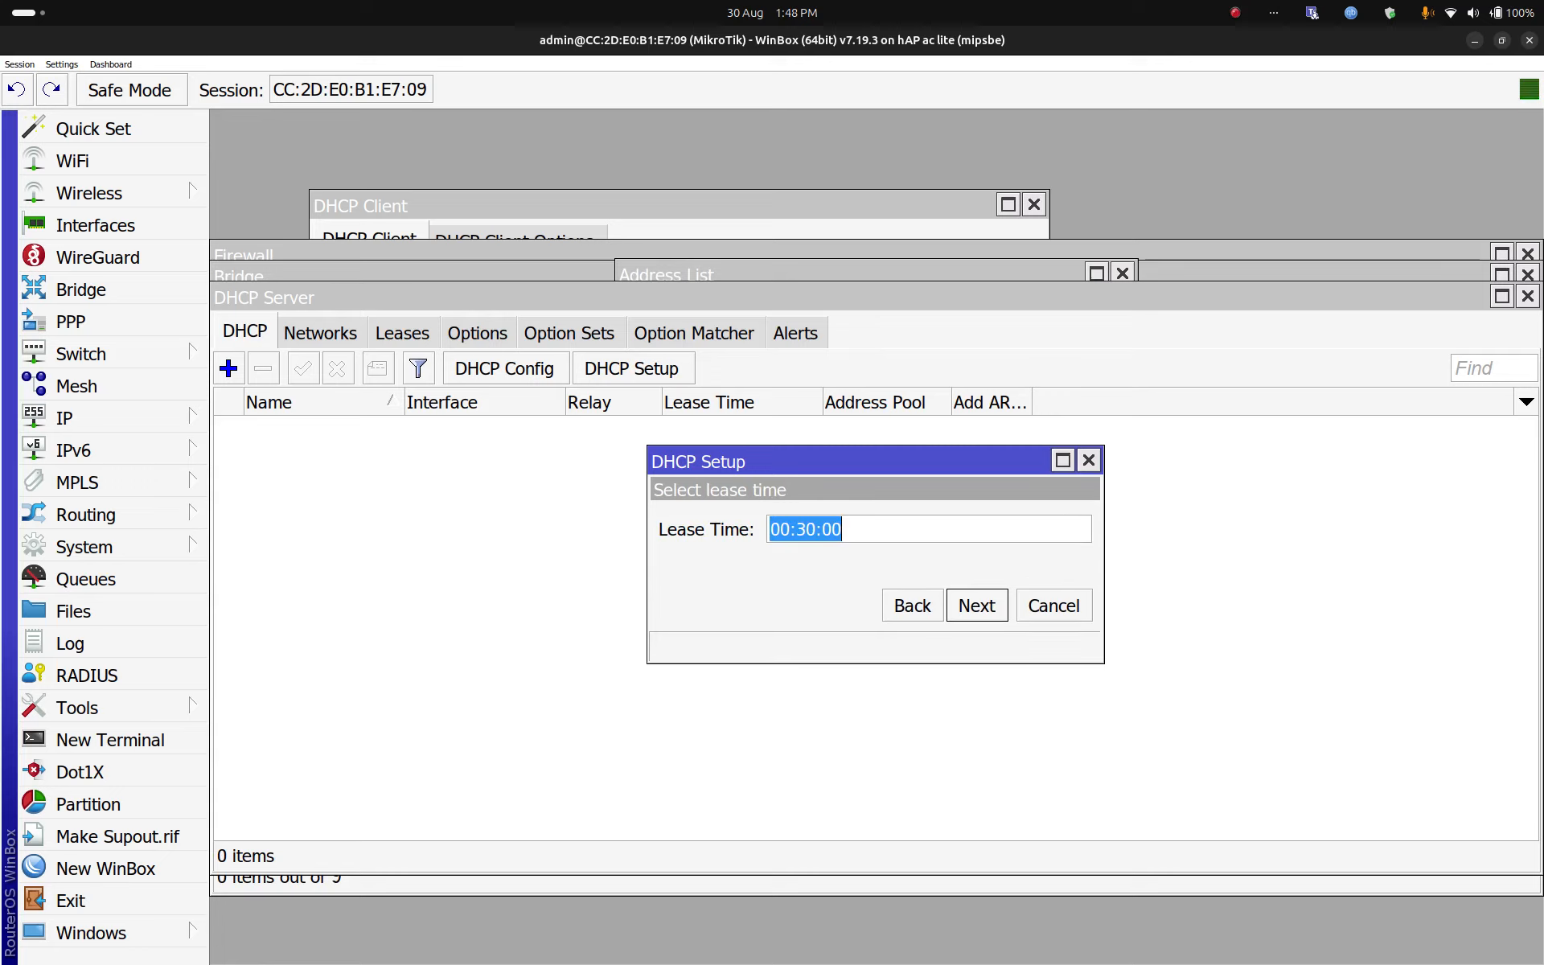
key("Left")
type("1d")
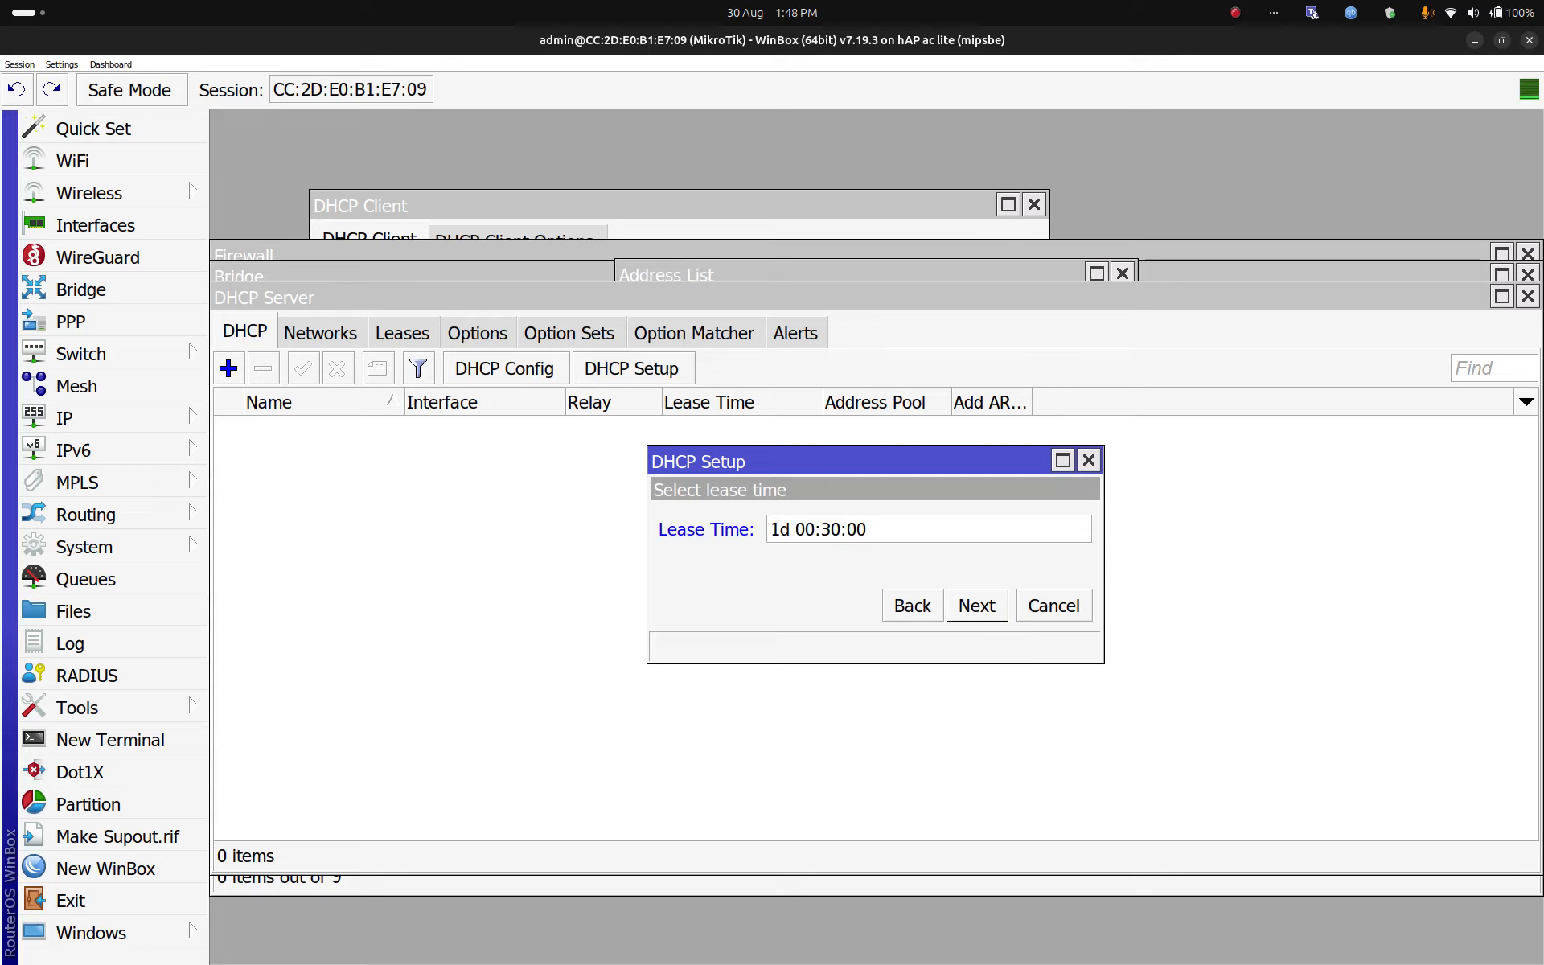
key("Delete")
type("0")
key("Return")
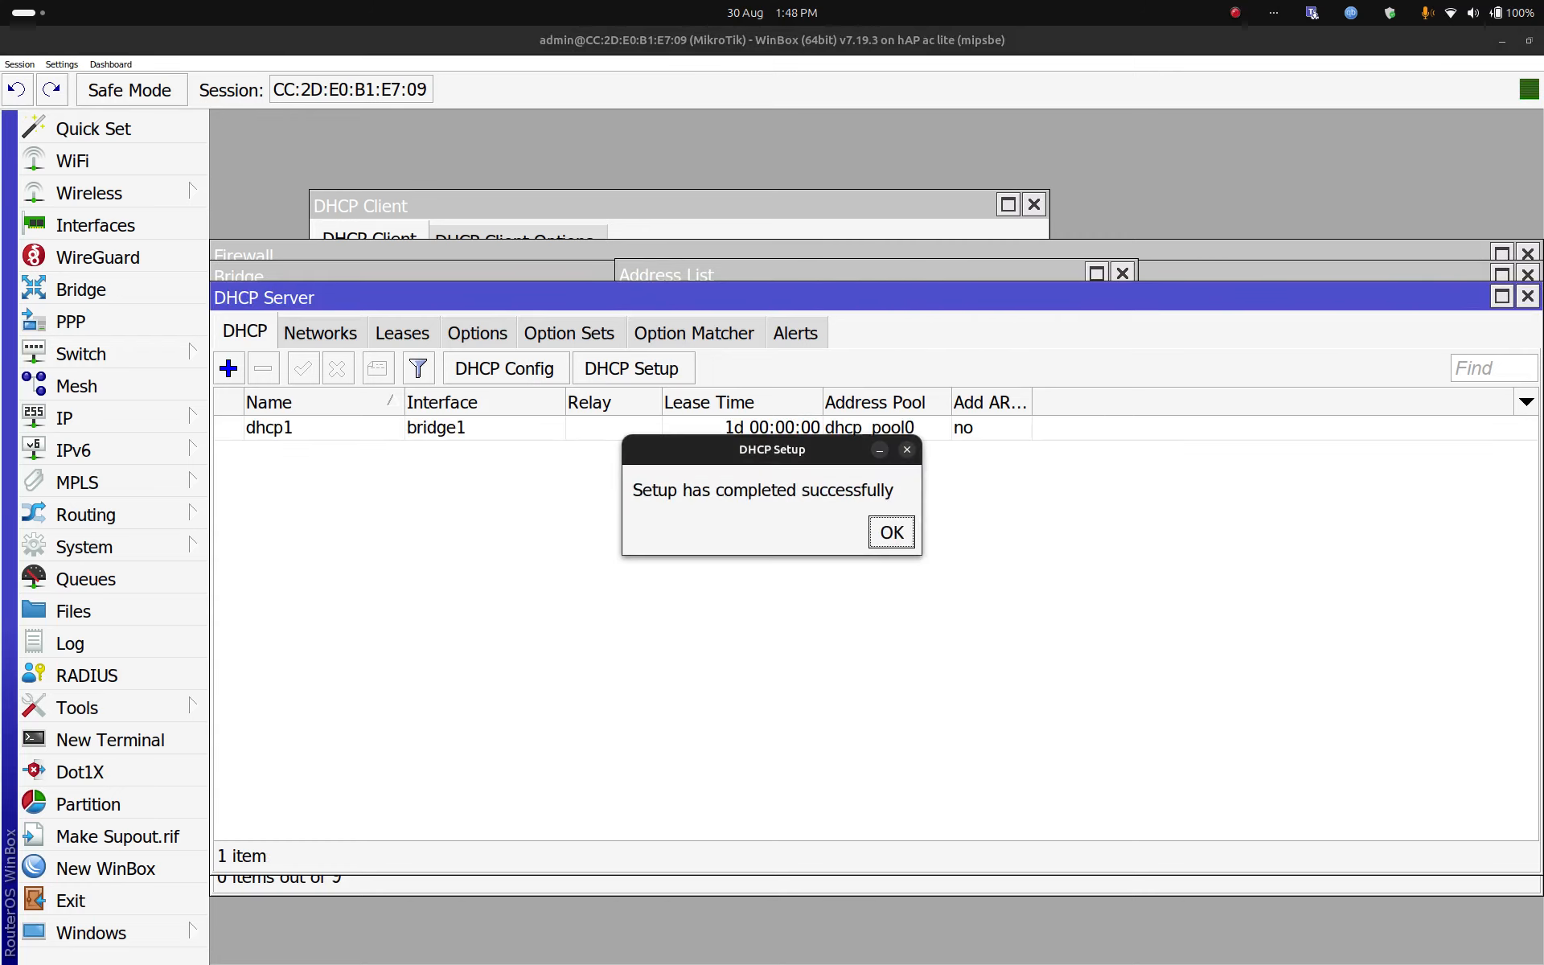
Step: Dismiss the setup-complete notice and switch the laptop from Wi-Fi to the wired connection
key("Return")
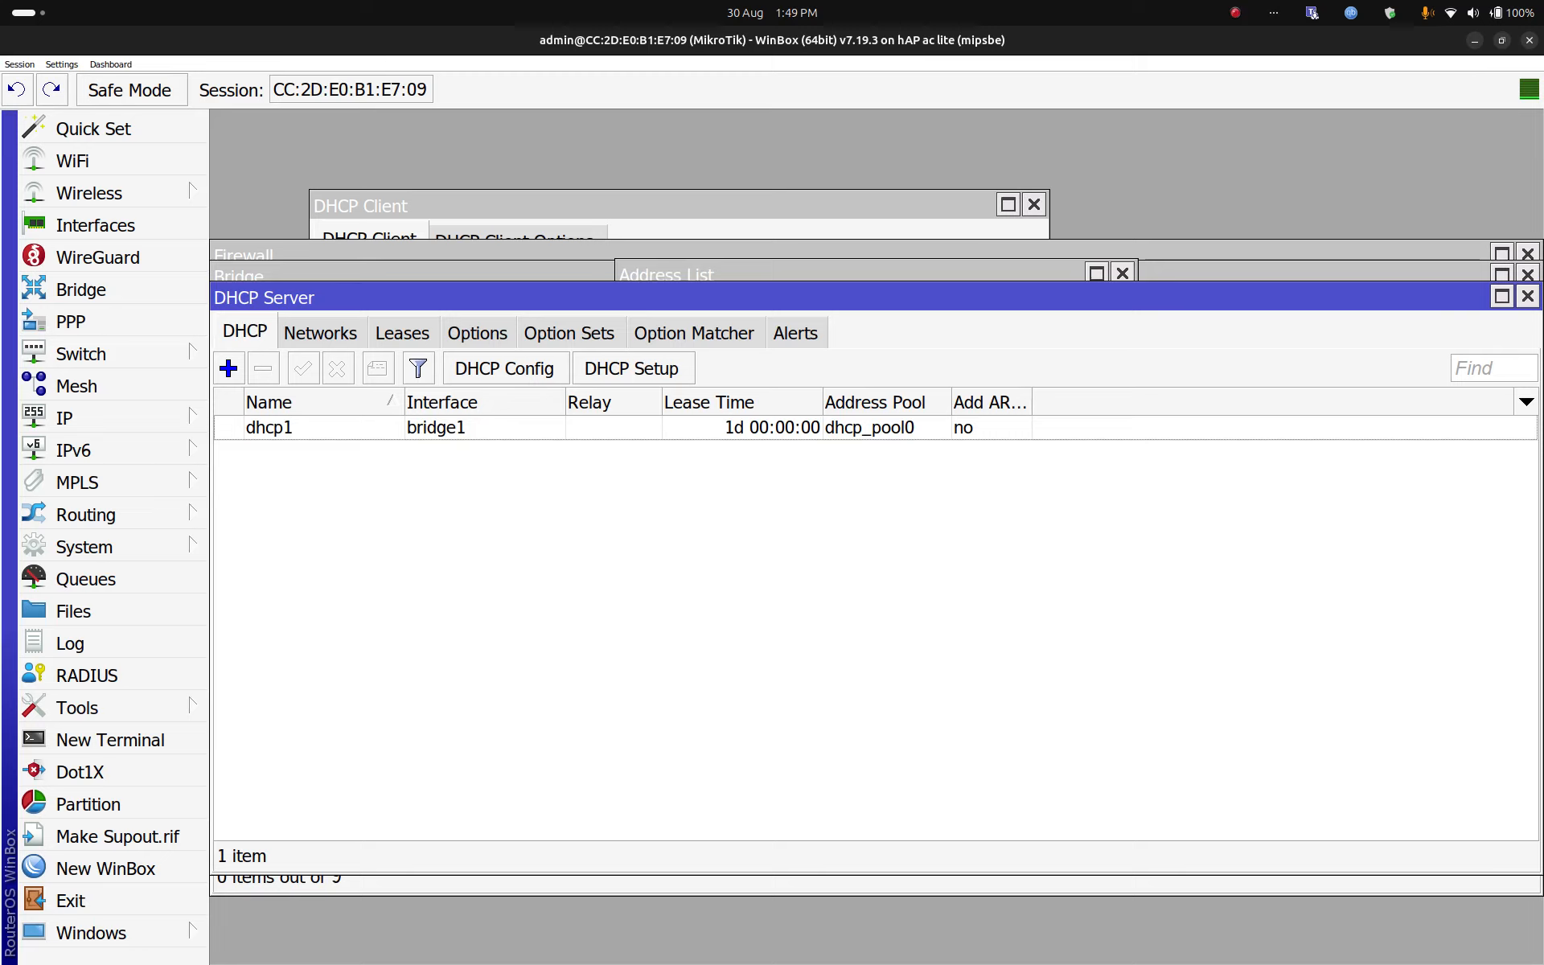
left_click(1472, 13)
left_click(1439, 212)
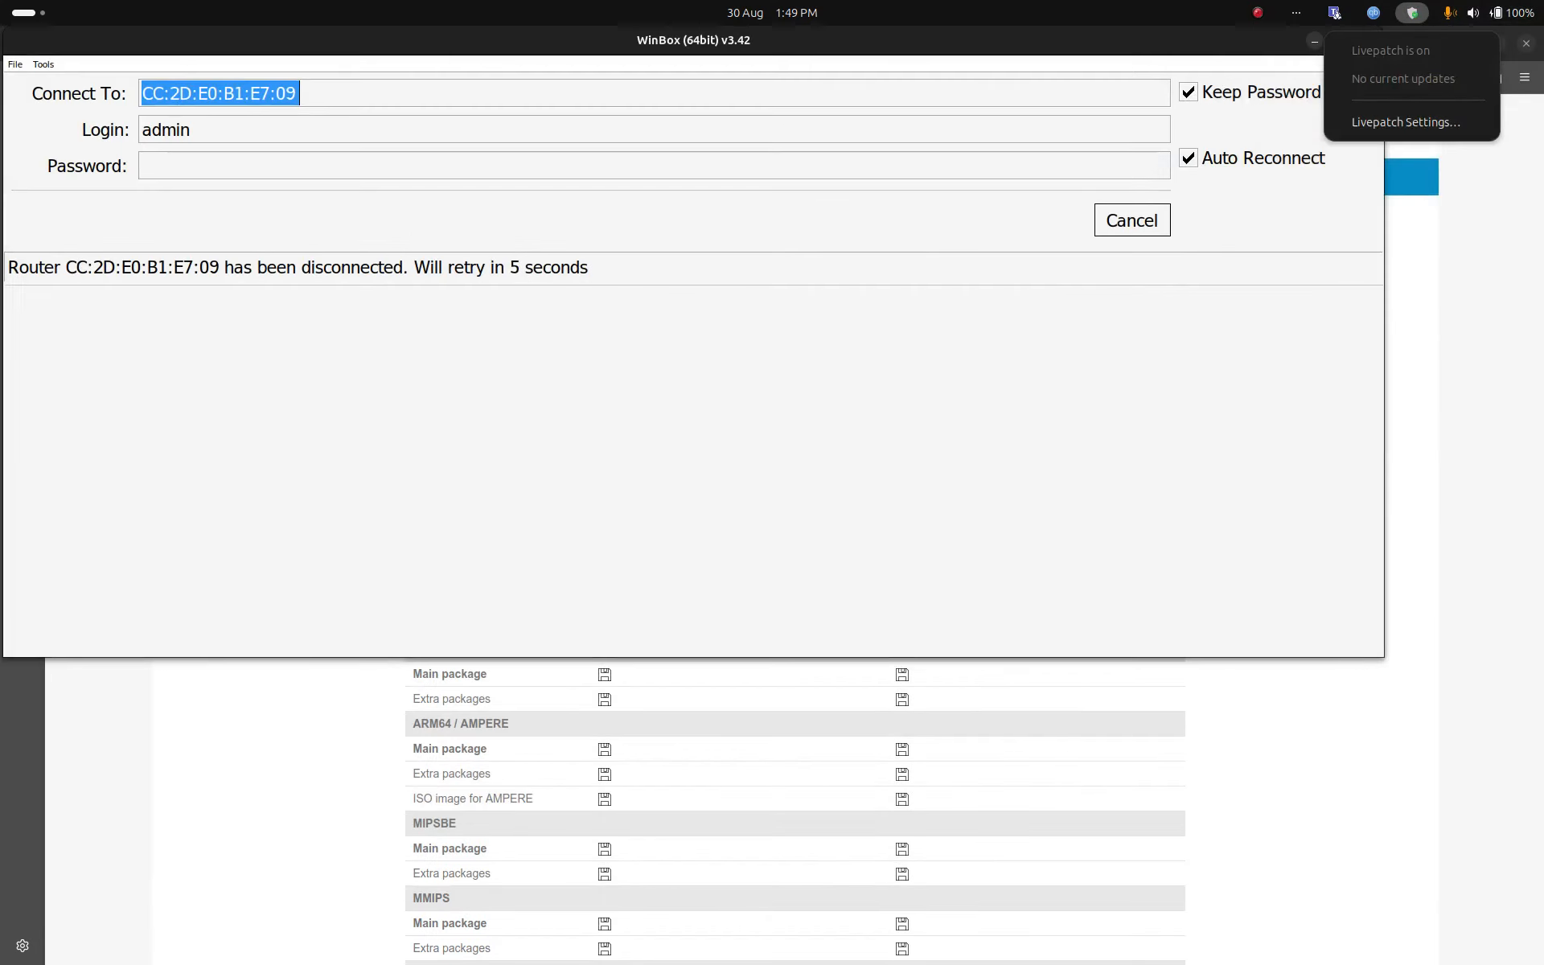
left_click(1412, 13)
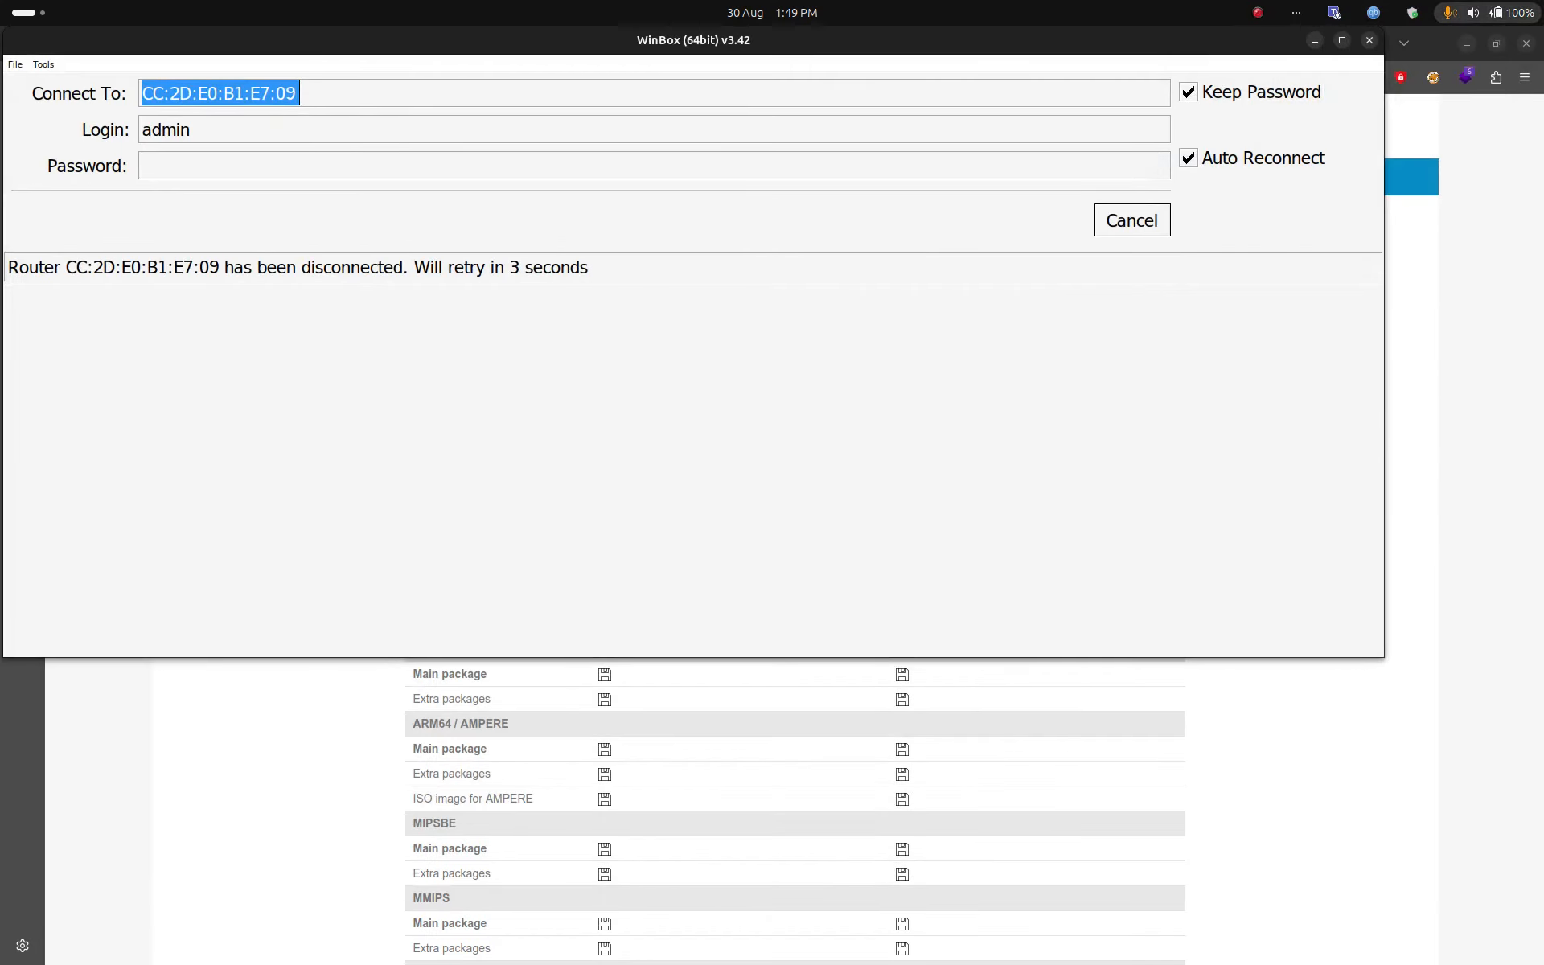
left_click(1488, 12)
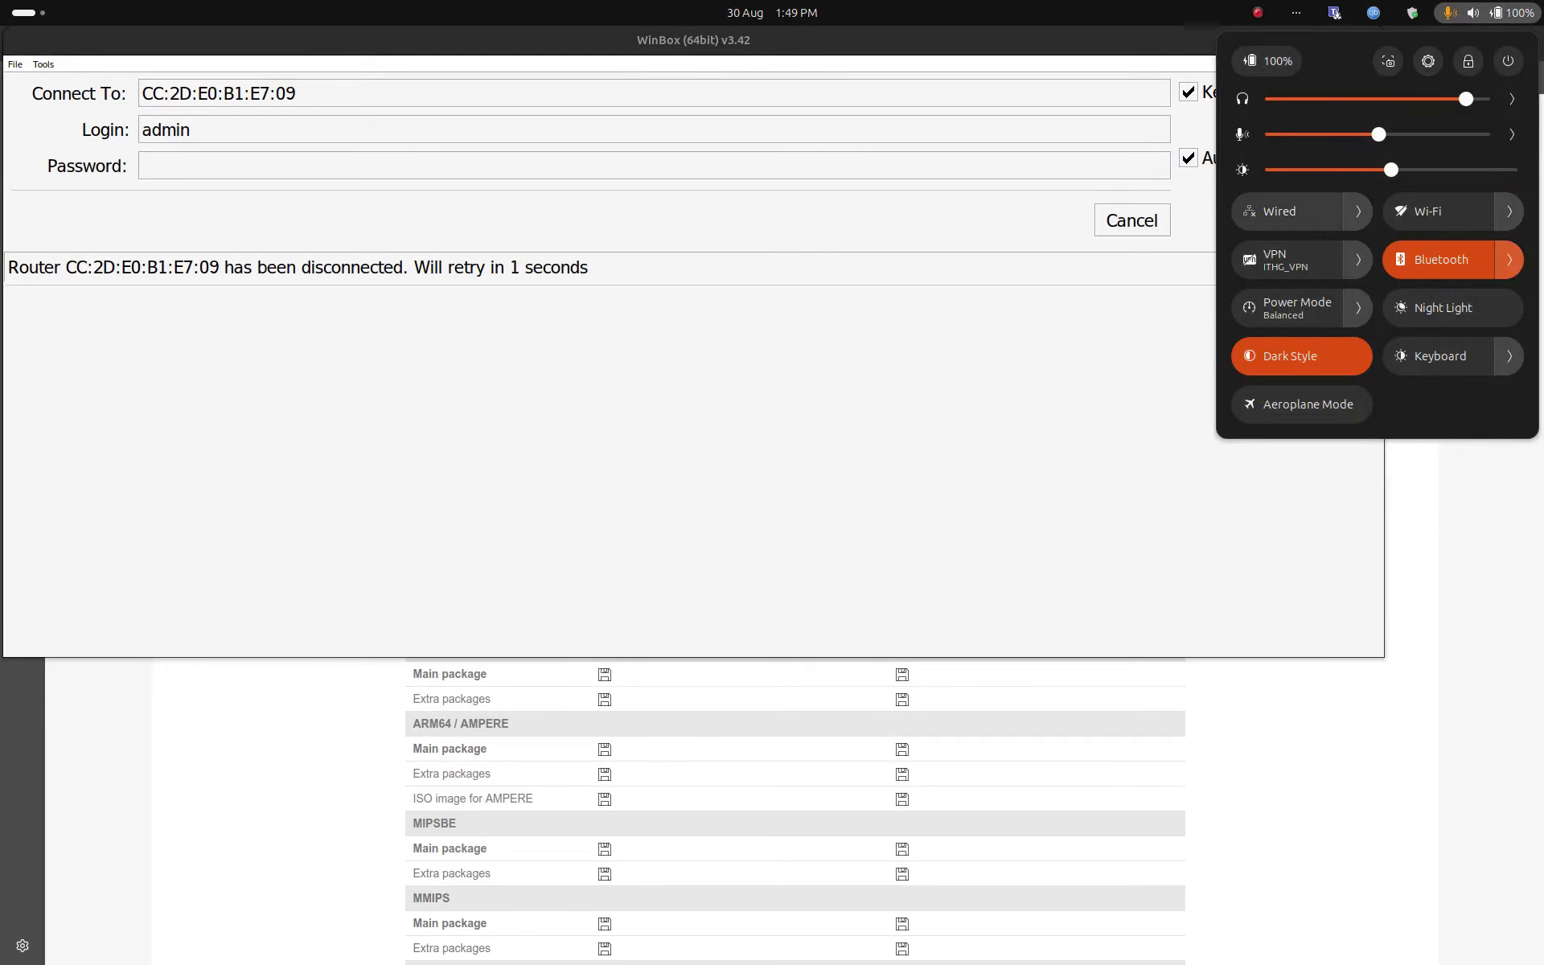
left_click(1290, 211)
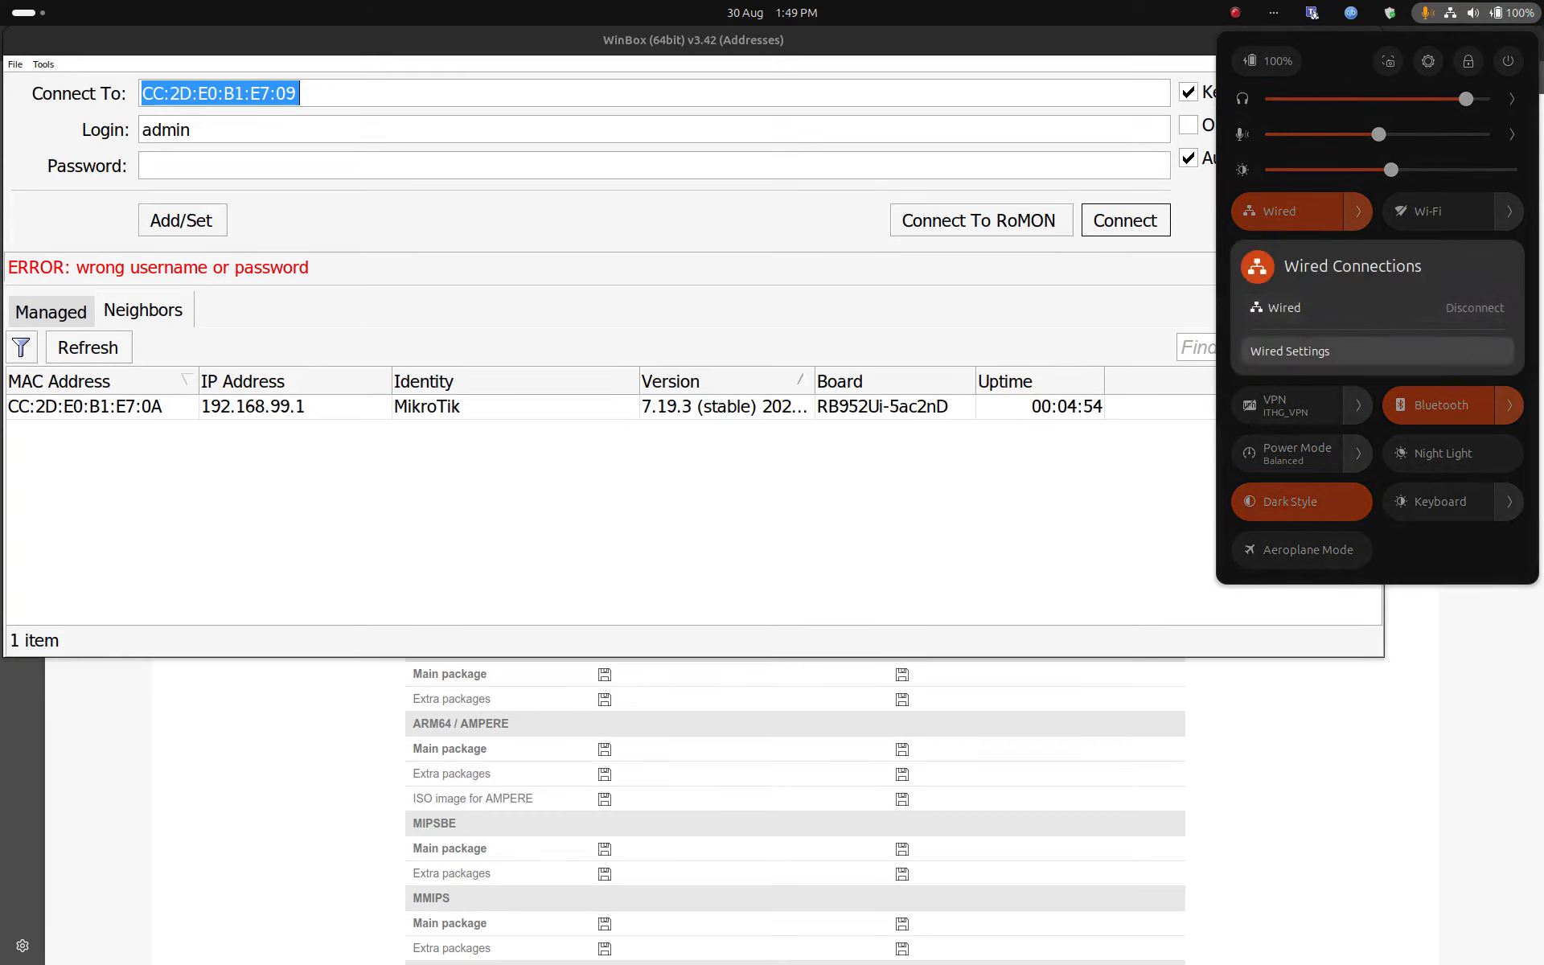
Step: Confirm in the wired connection's details that the laptop got 192.168.99.254 via gateway 192.168.99.1
left_click(1352, 350)
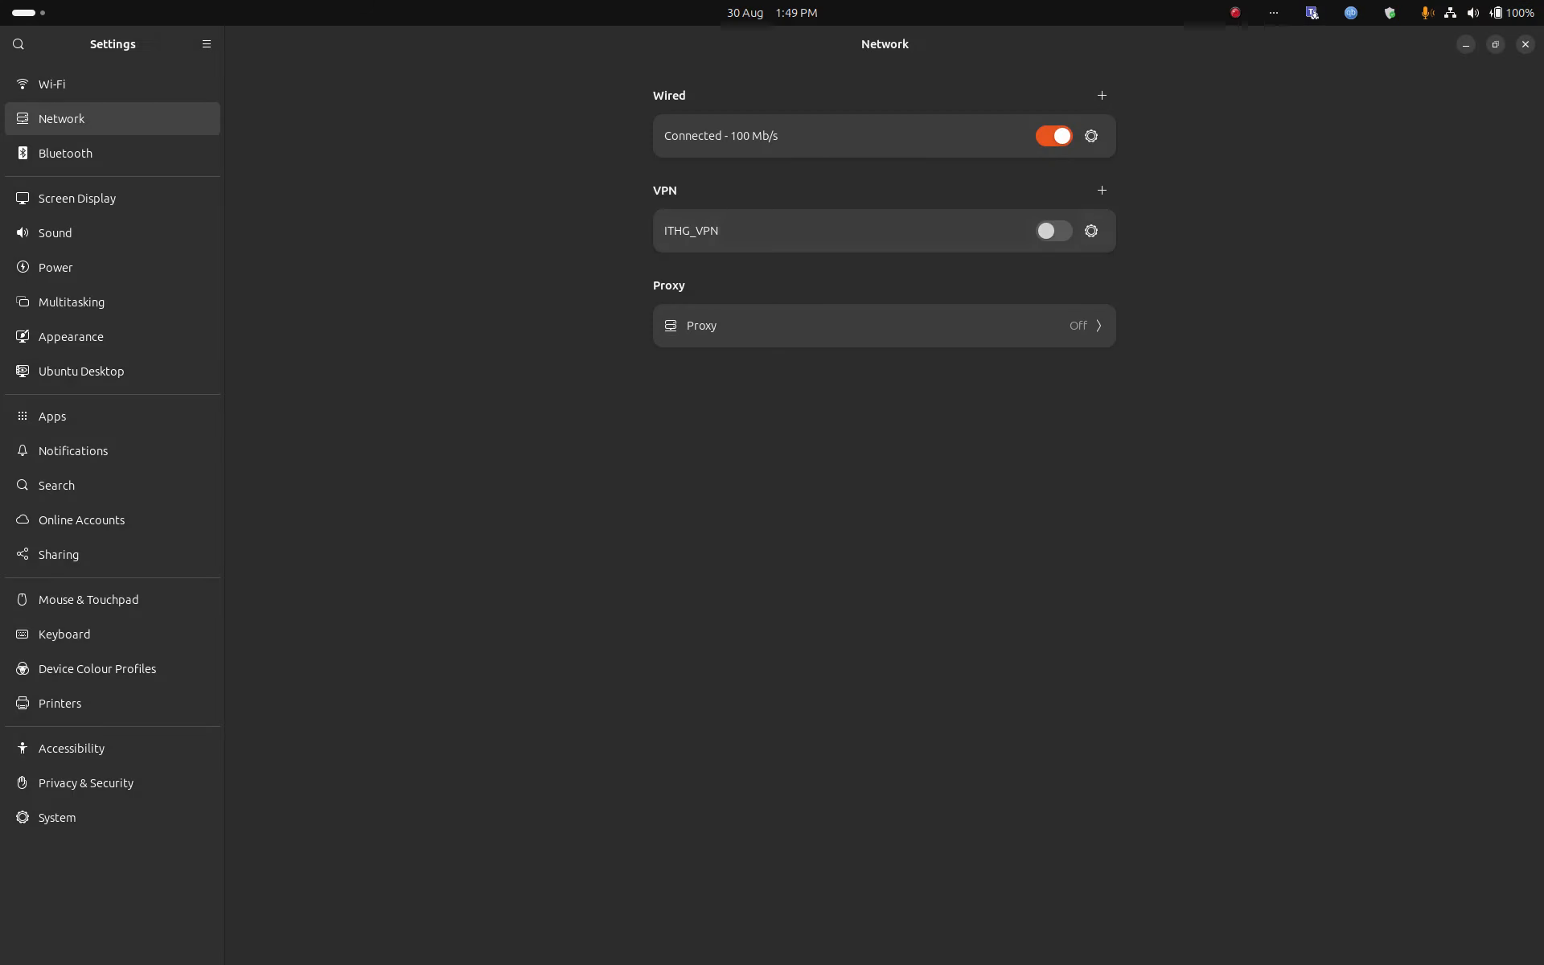
left_click(1092, 135)
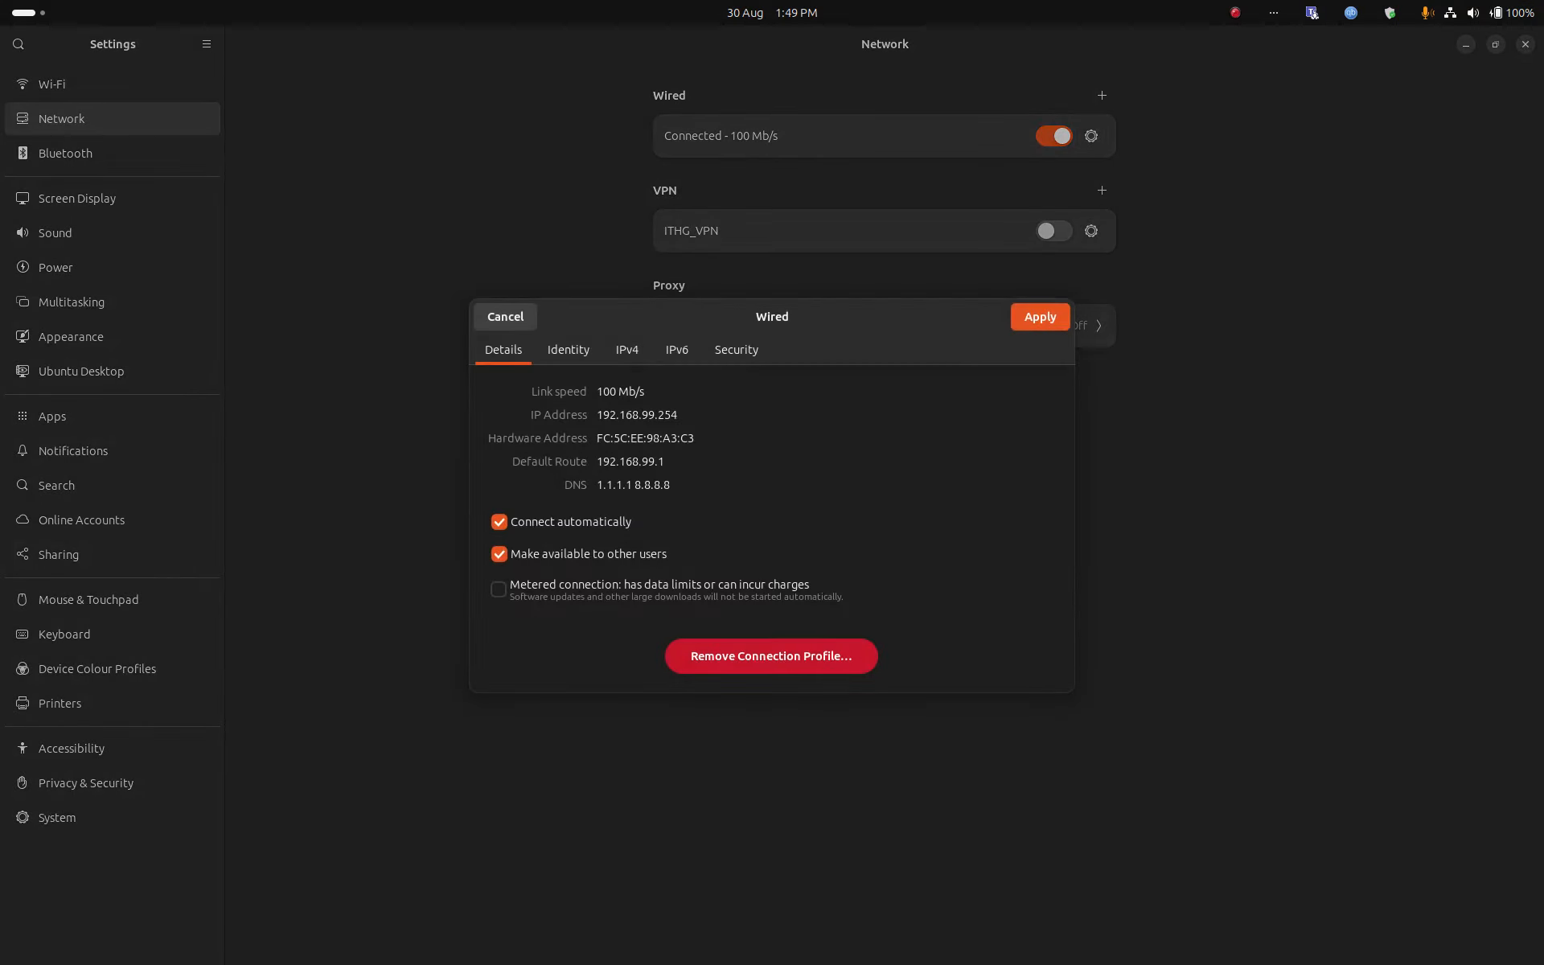
left_click_drag(678, 415, 597, 415)
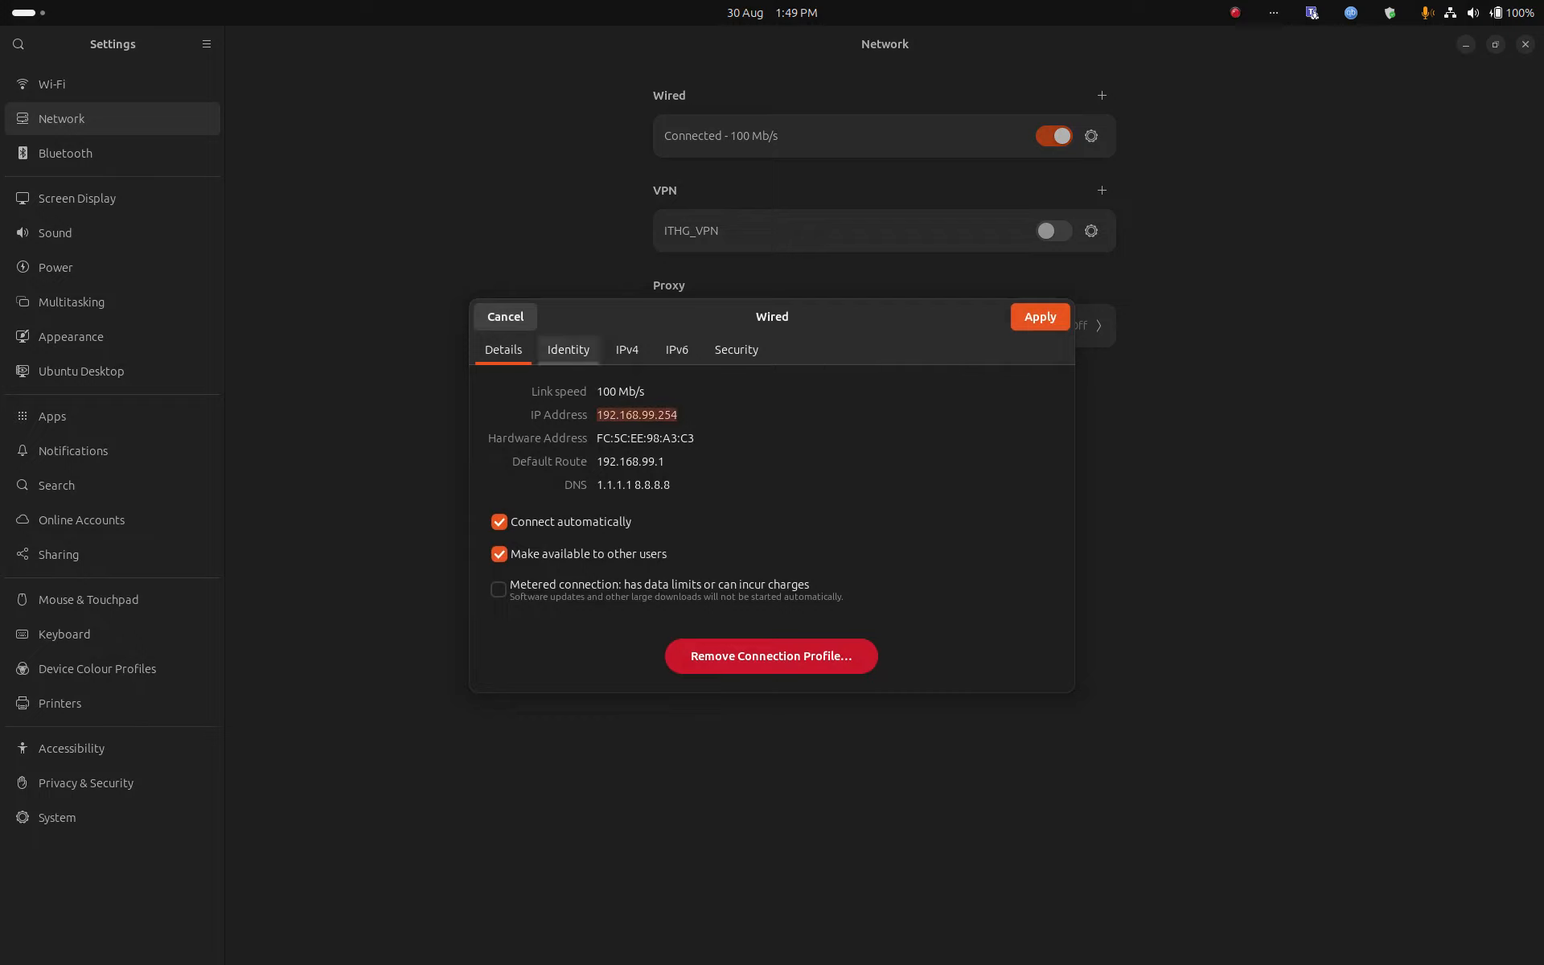
left_click(505, 316)
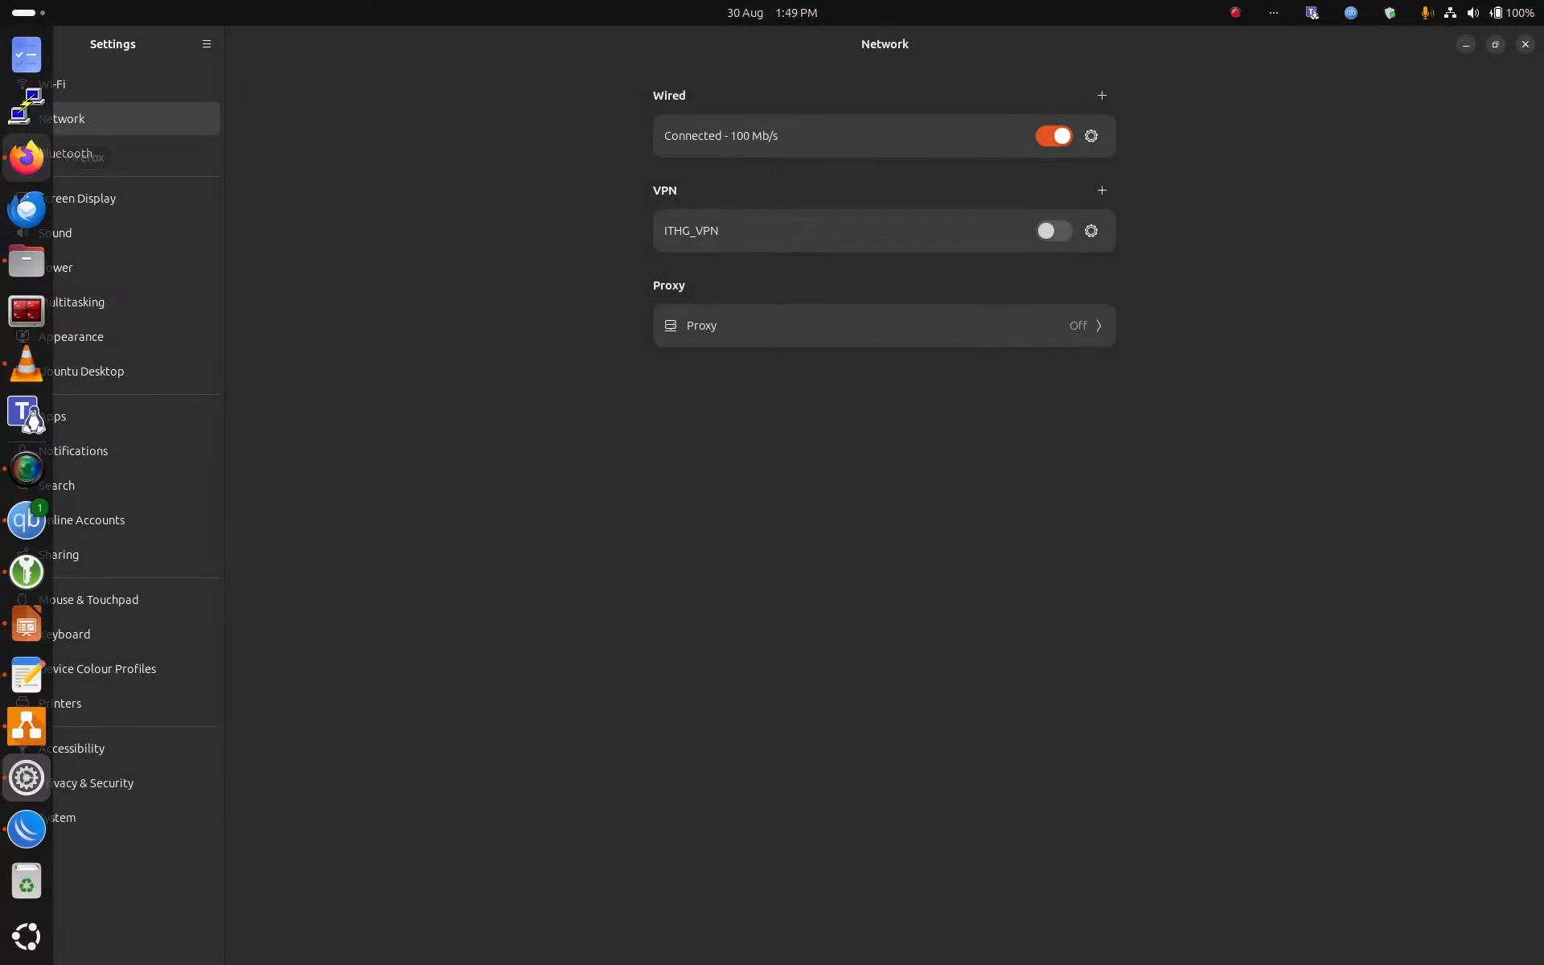
Step: Search for facebook in a new Firefox tab to confirm web access, then close it
left_click(27, 157)
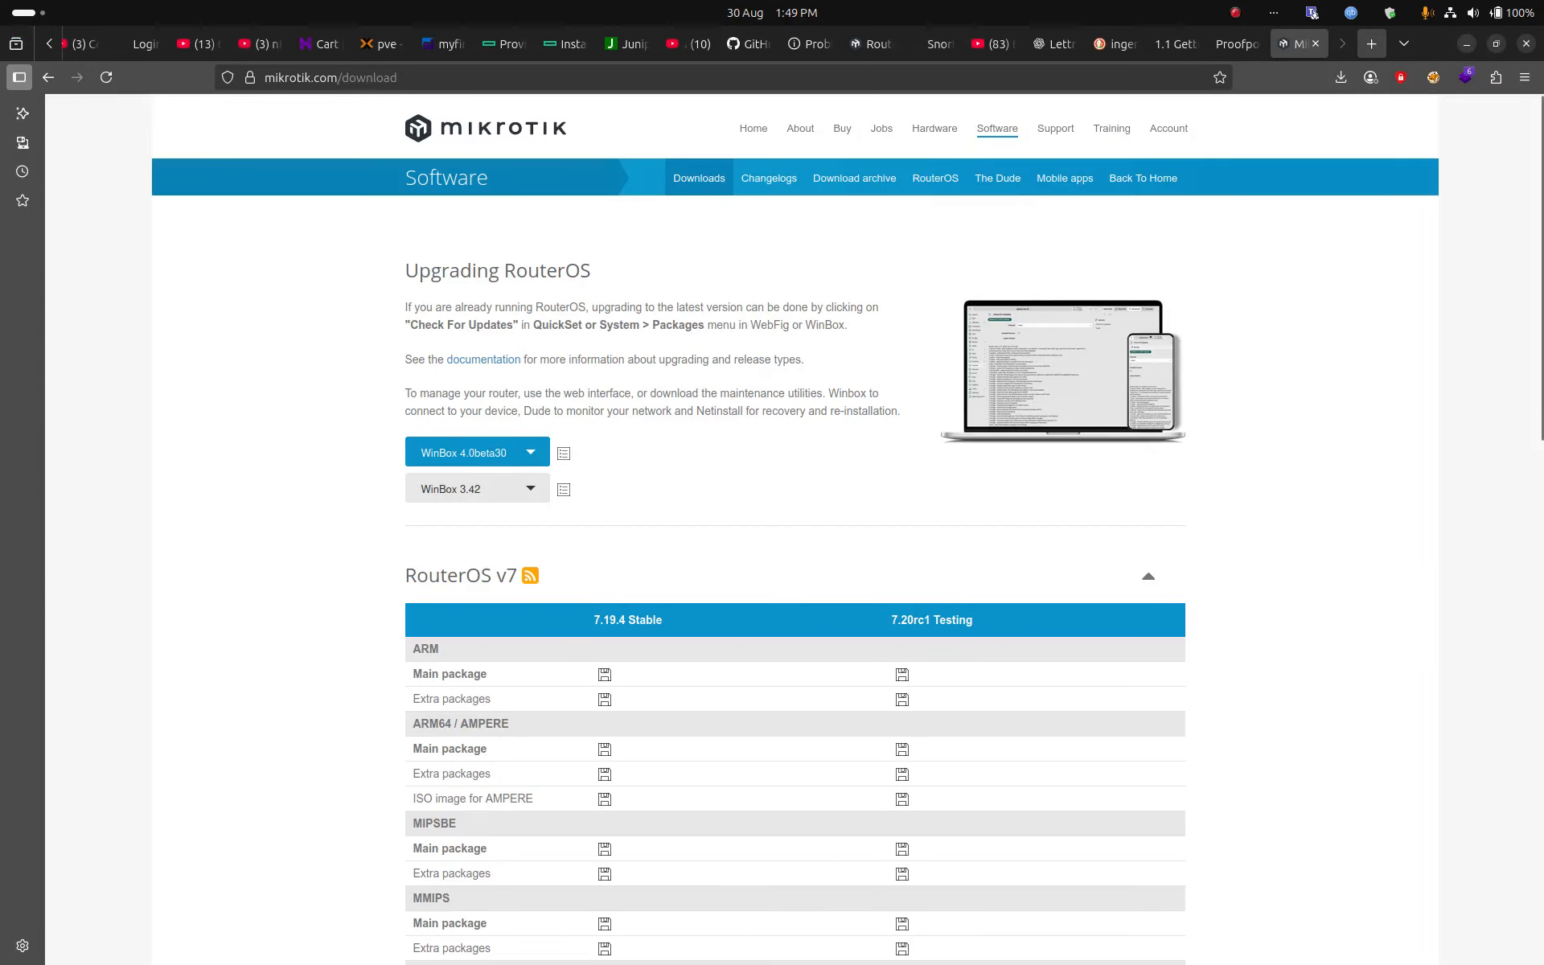
left_click(1371, 43)
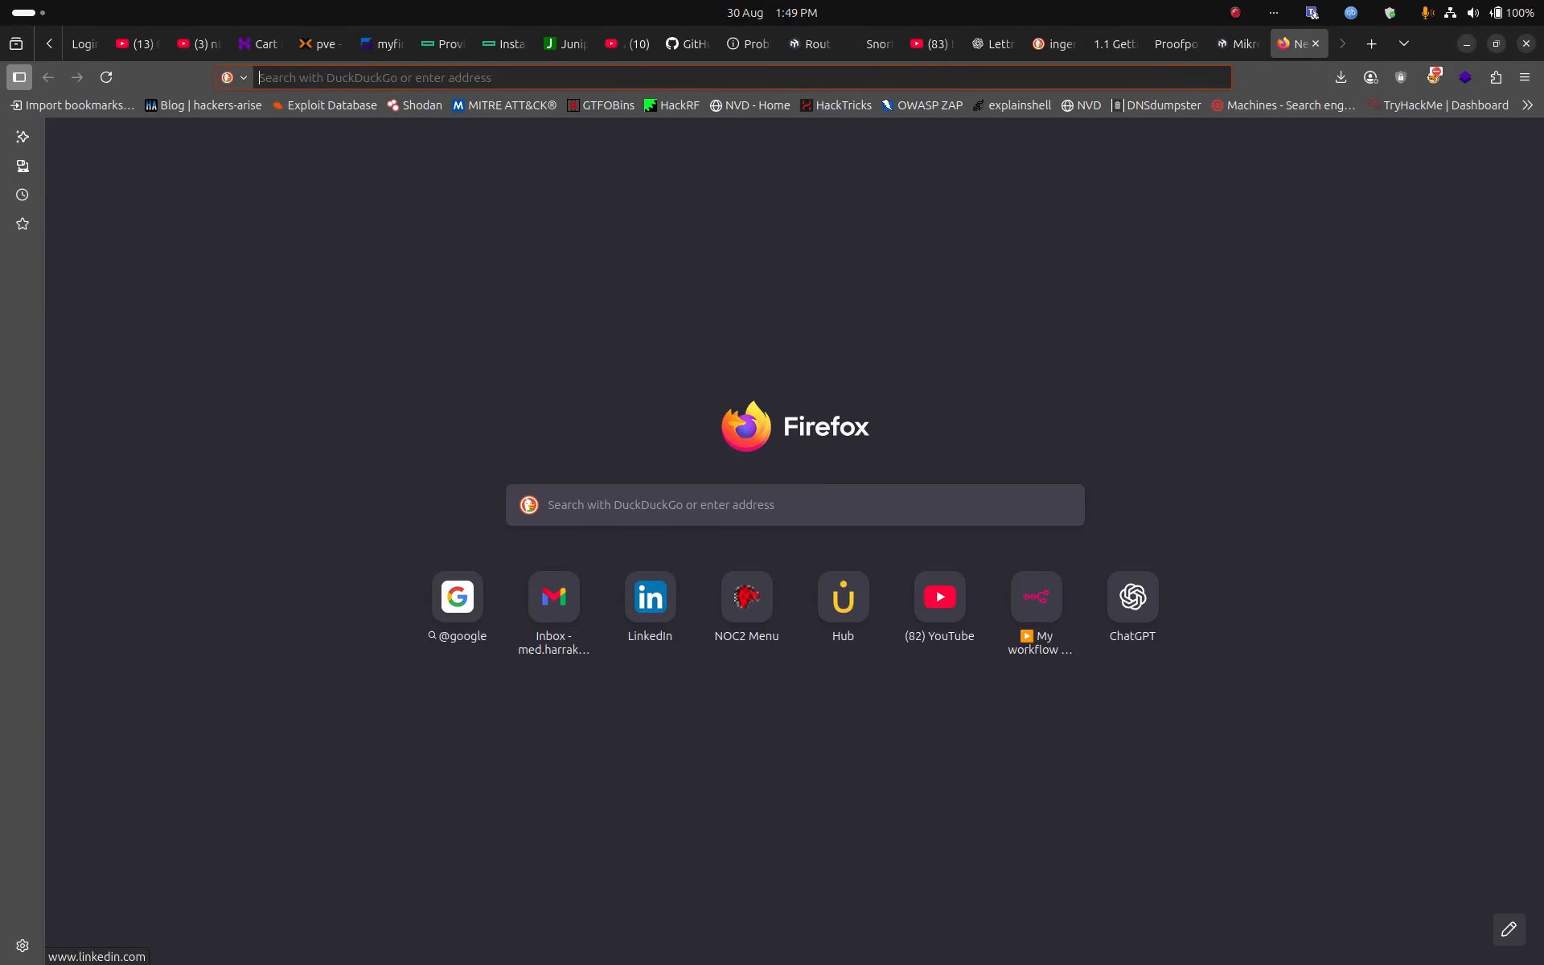
left_click(623, 505)
type("facebook")
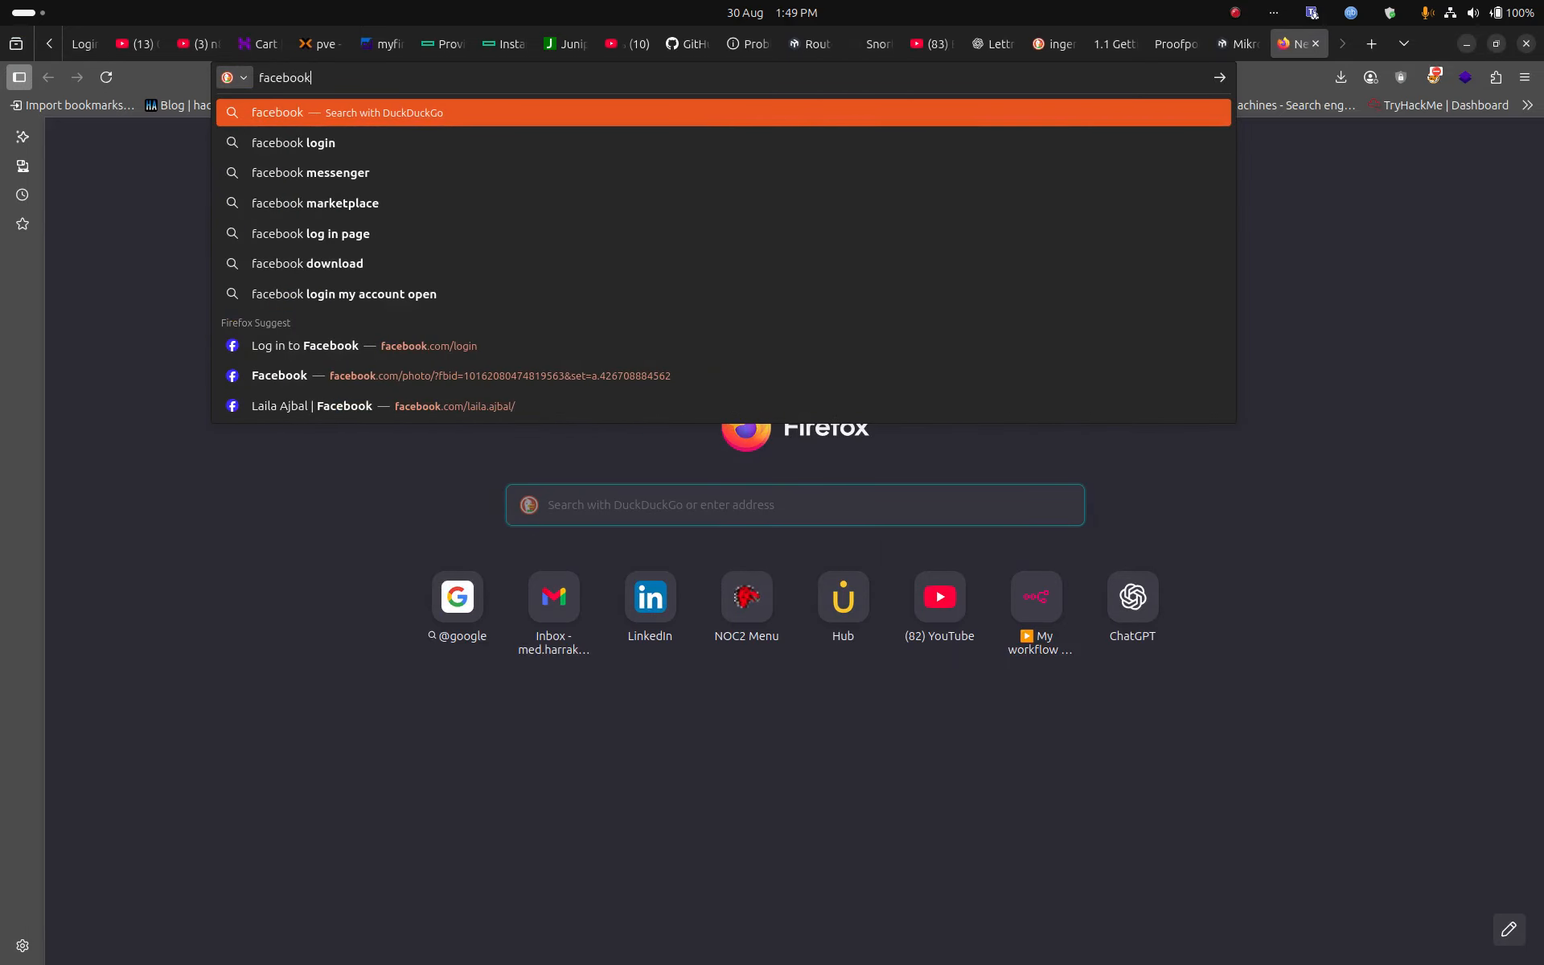
key("Return")
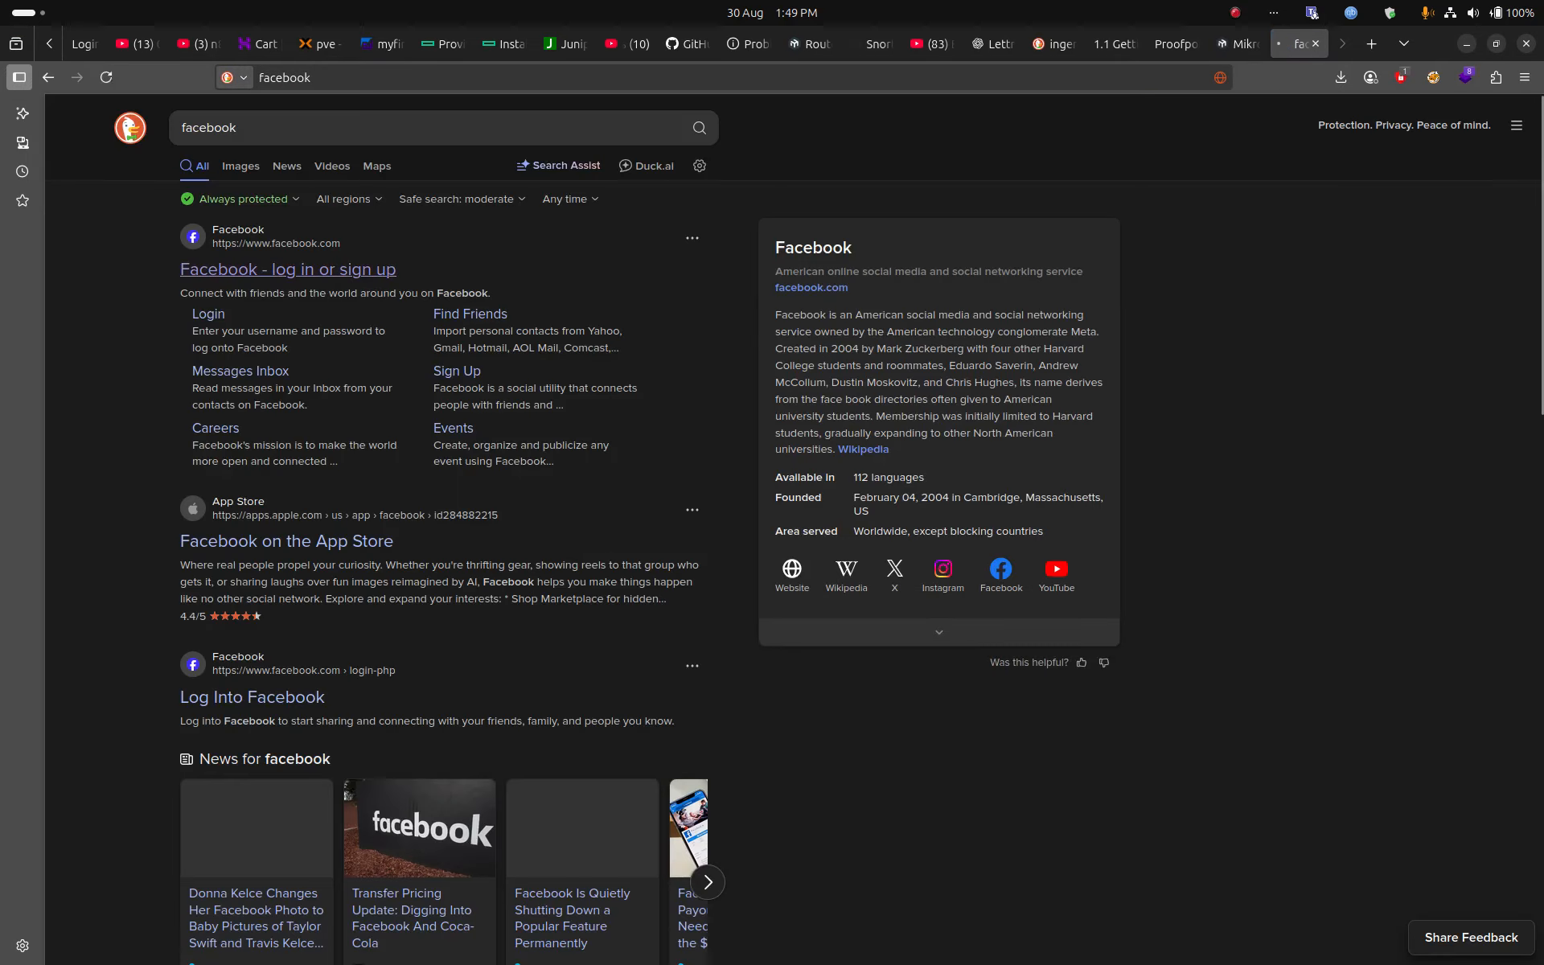
left_click(1316, 44)
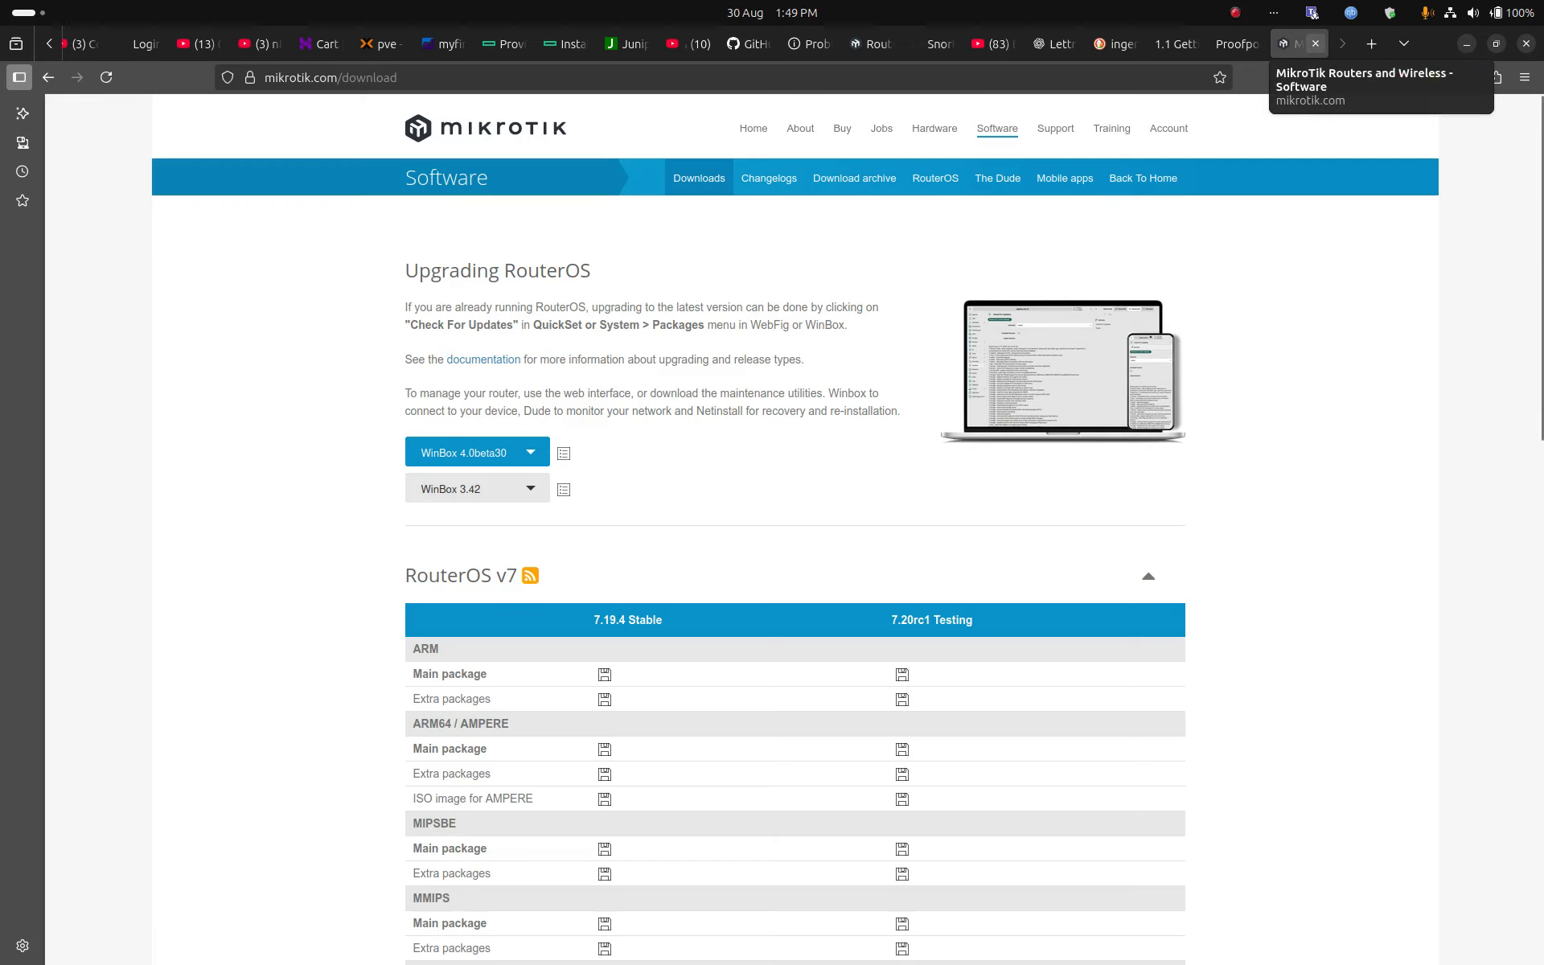
Step: Run a speedtest.net test reaching about 90 Mbps, then switch back to WinBox
left_click(1371, 44)
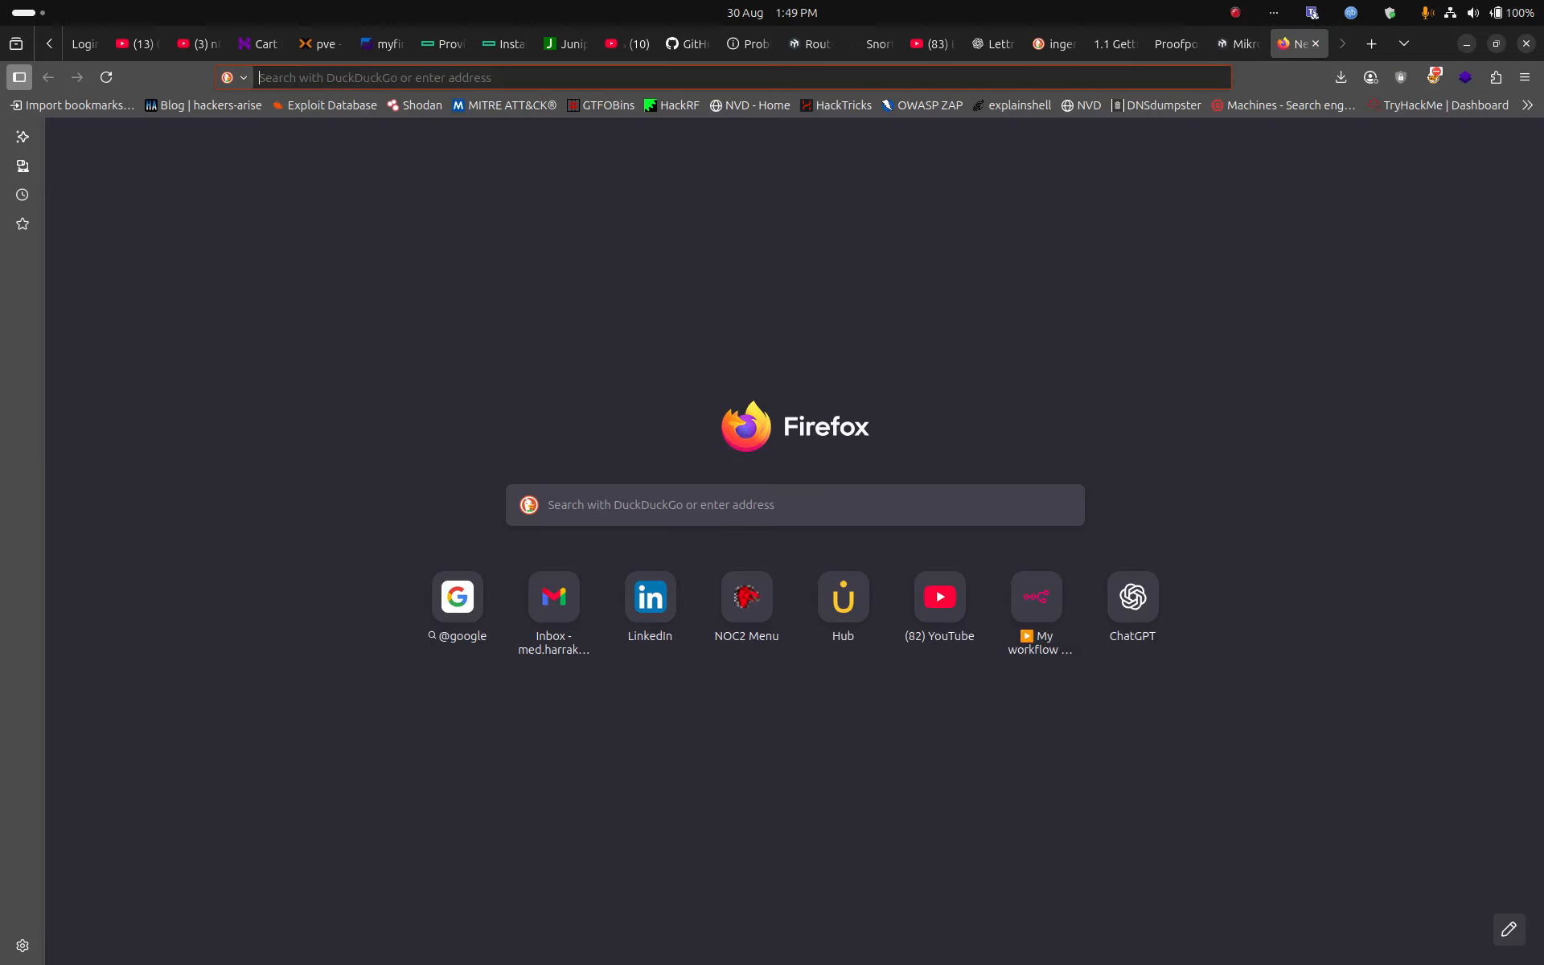
type("spe")
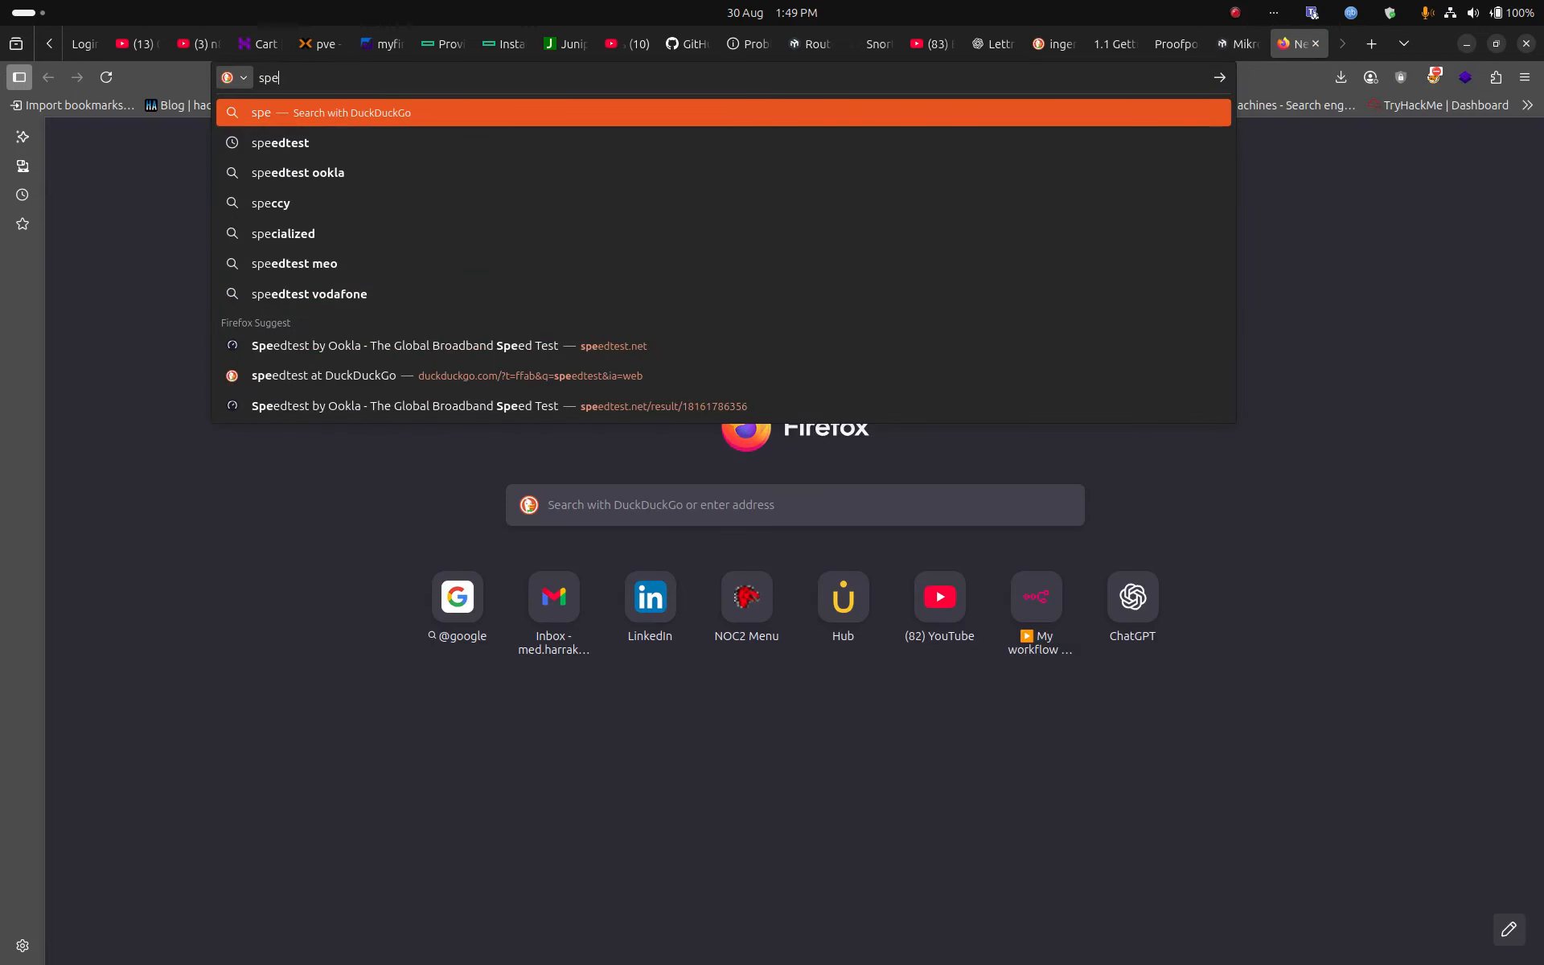
key("Up")
key("Return")
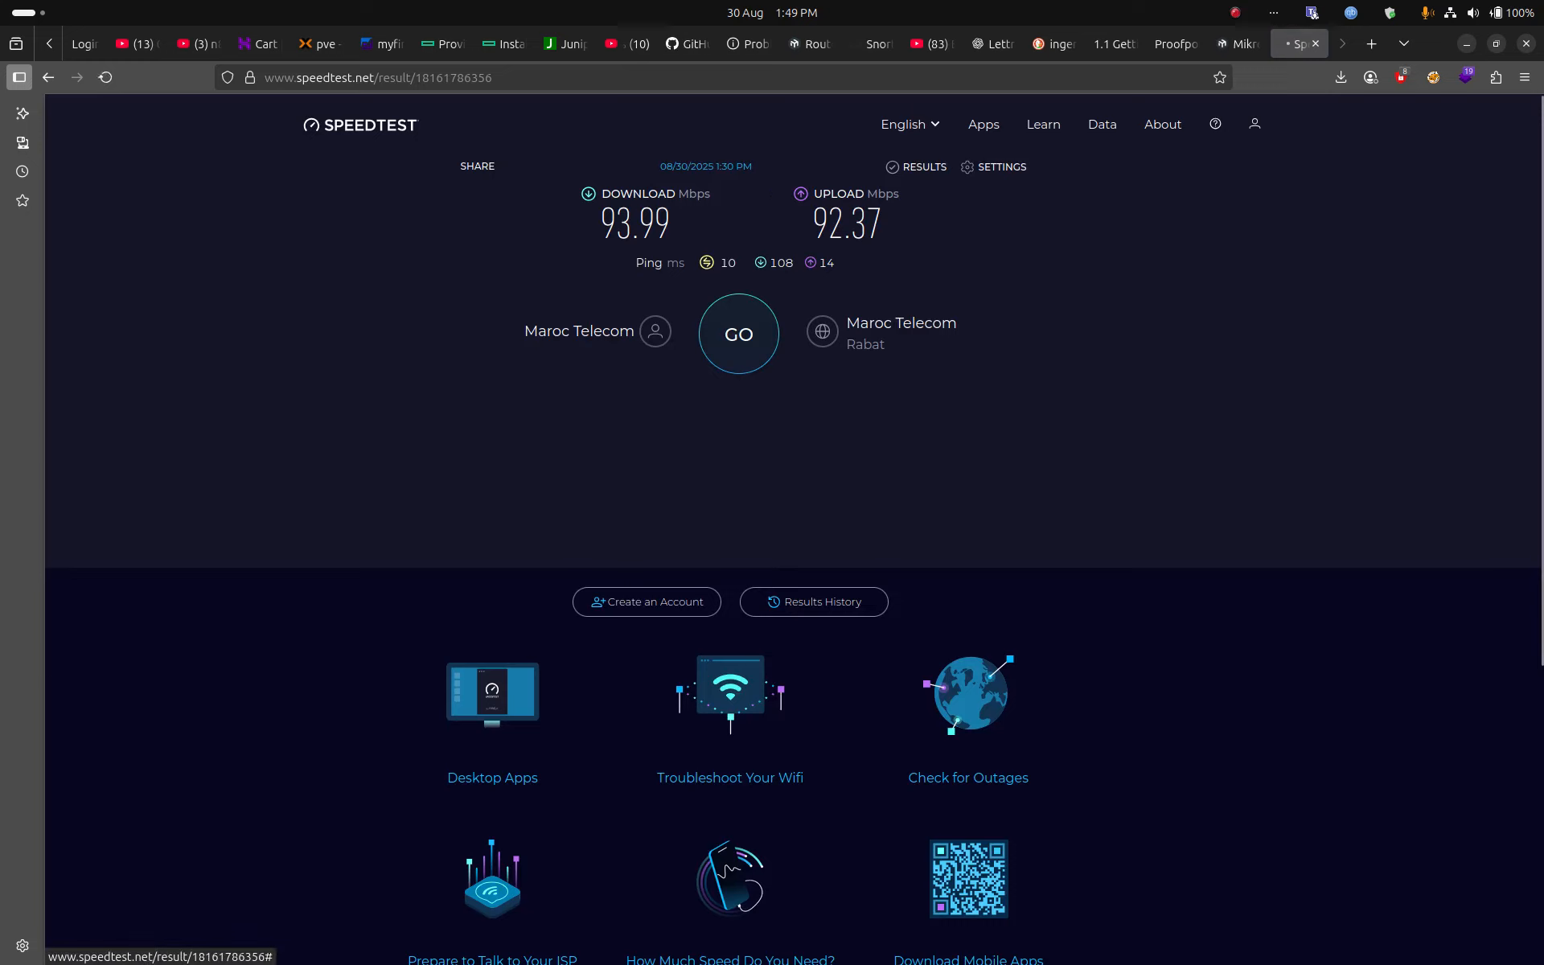
left_click(738, 334)
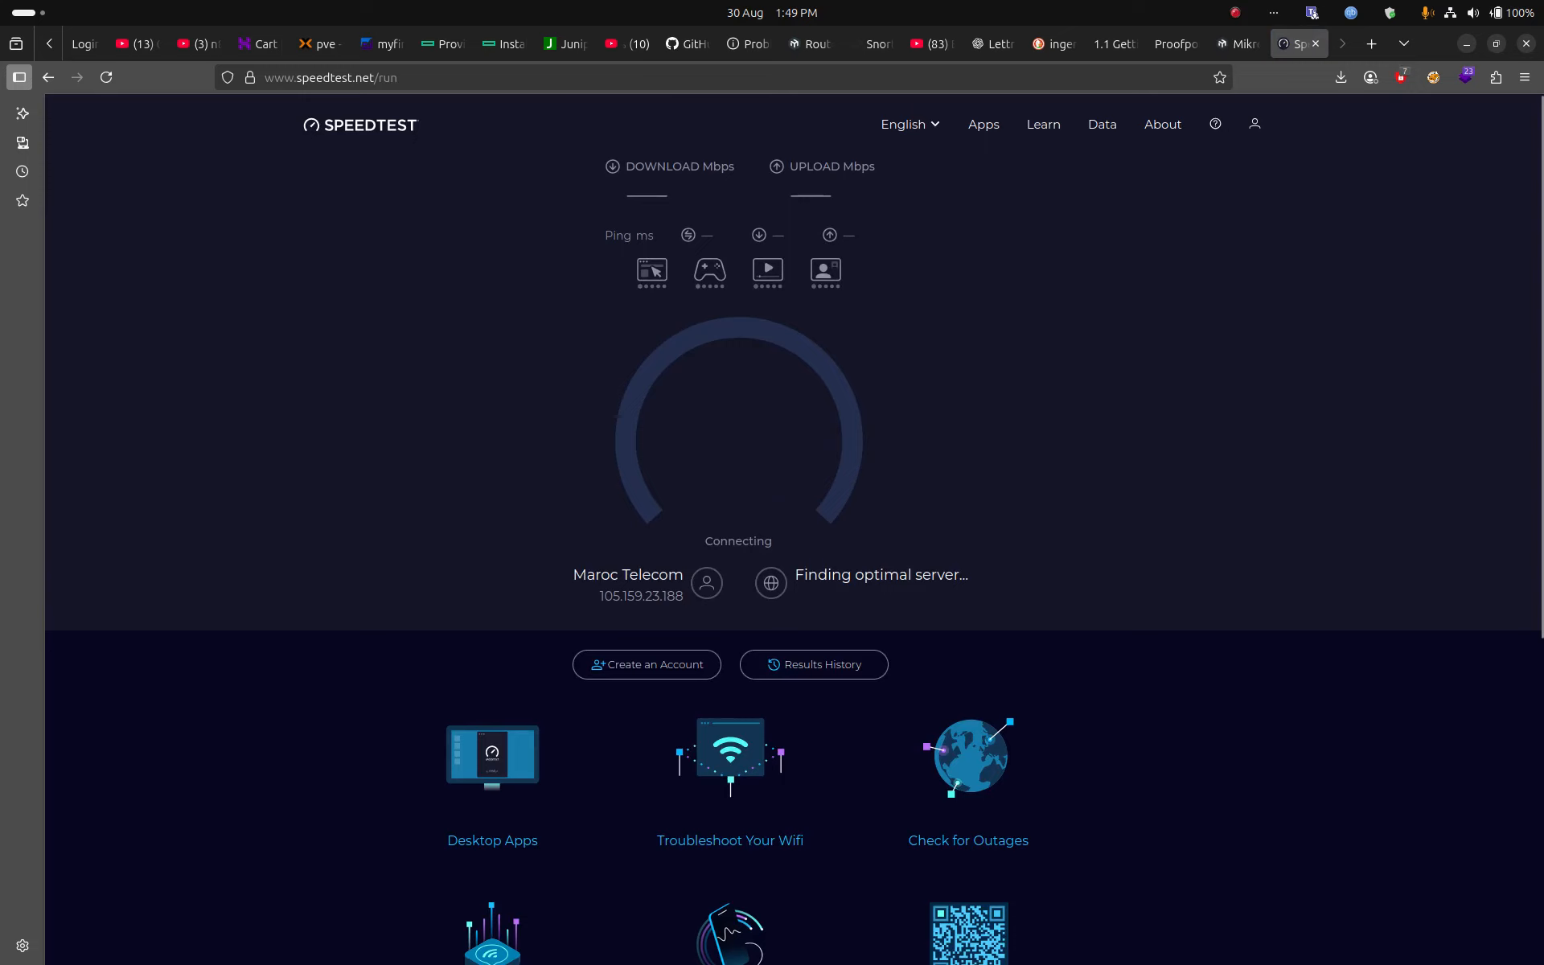
mouse_move(0, 468)
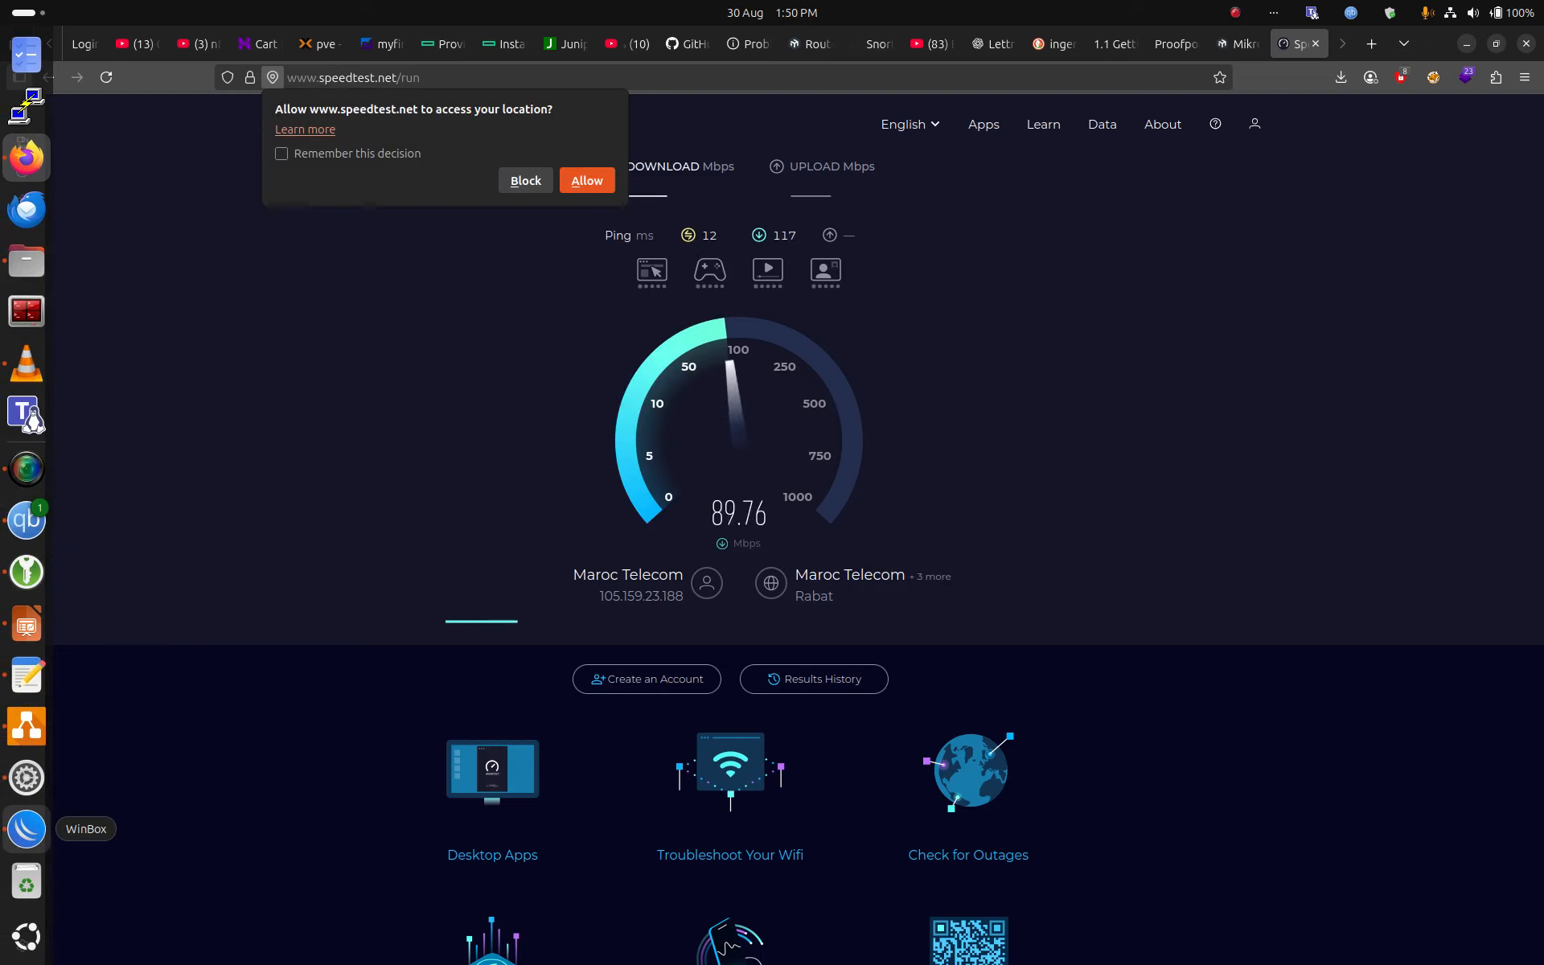
left_click(26, 828)
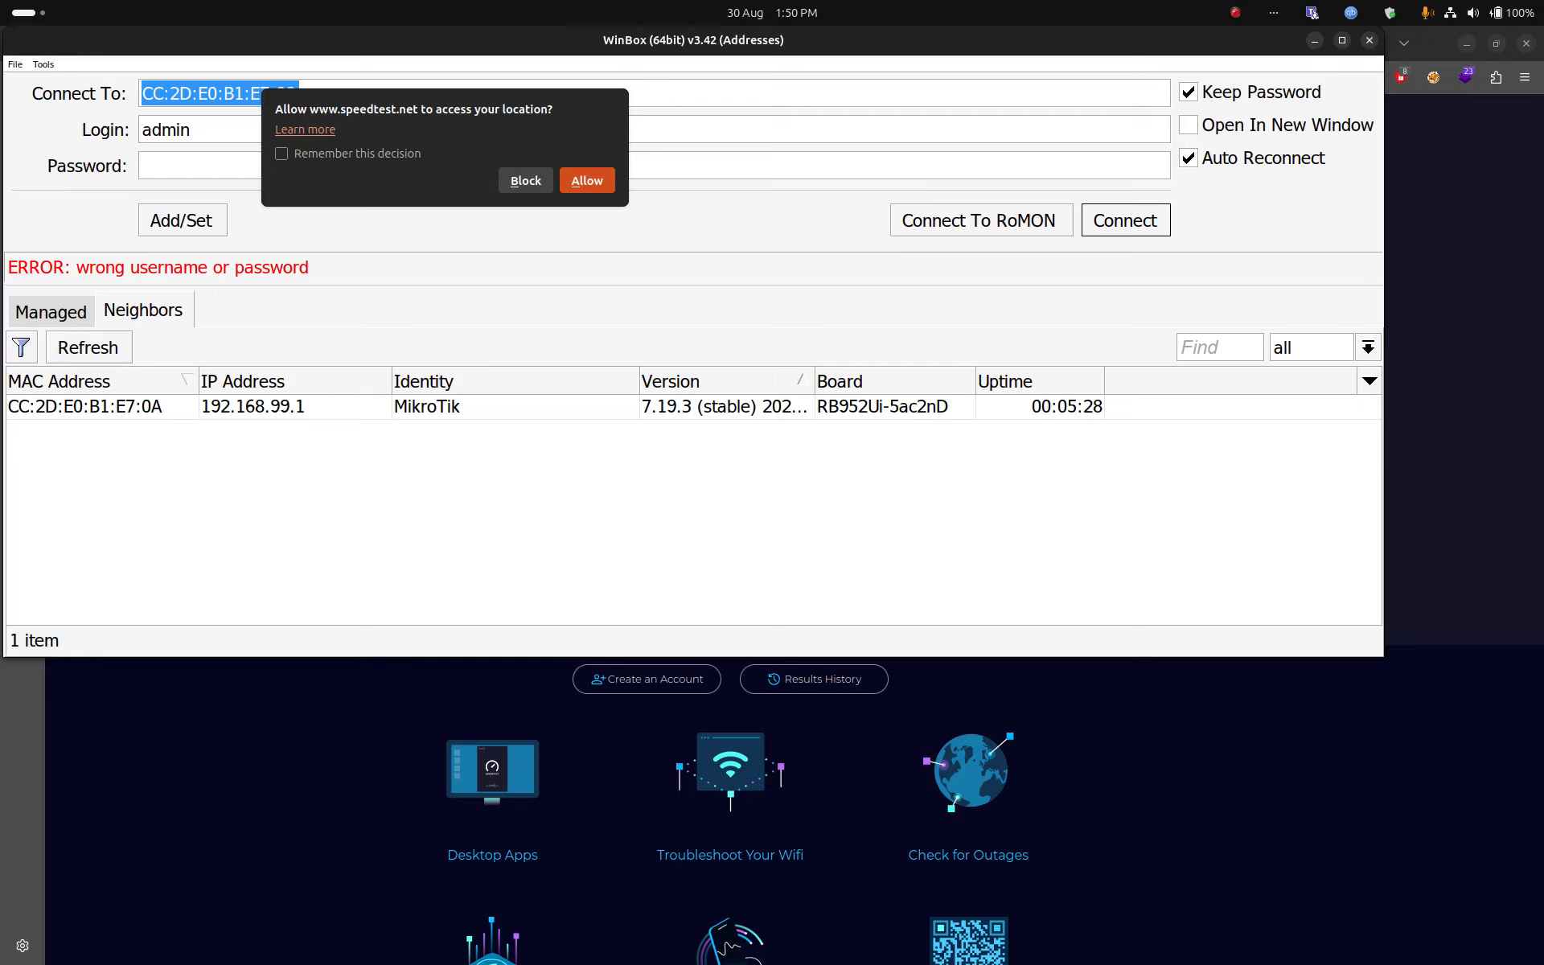
Step: Block the speed test site's location request and return to WinBox
left_click(526, 181)
left_click(525, 181)
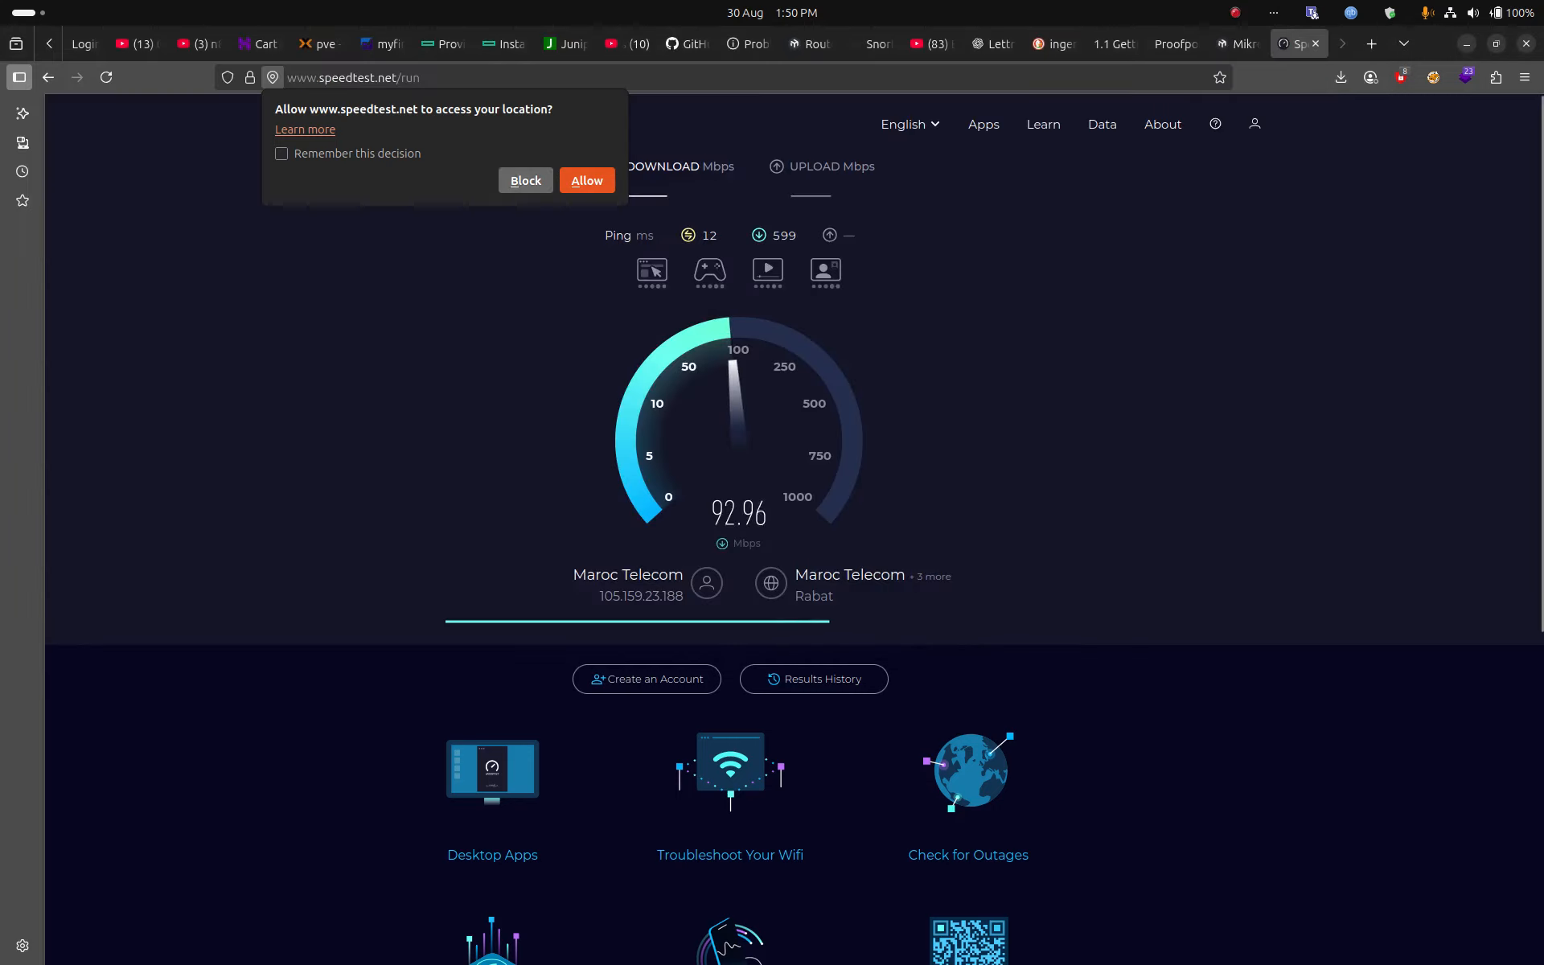
left_click(26, 829)
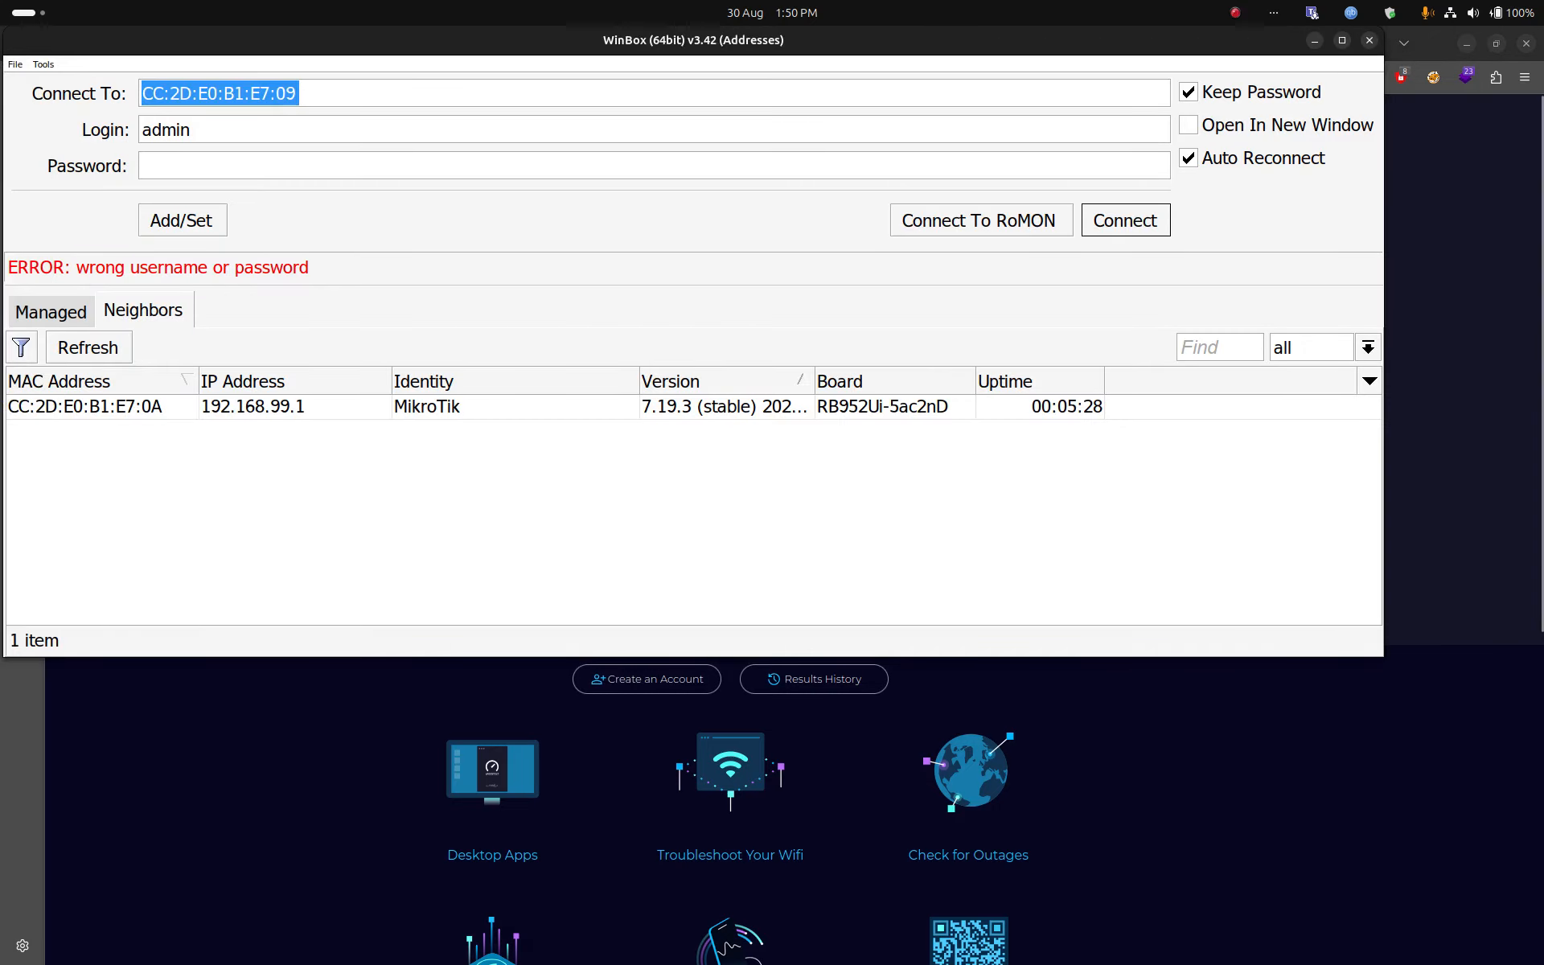
Step: Log in to the router with its password and open the Wireless interface tables
key("Tab")
key("Tab")
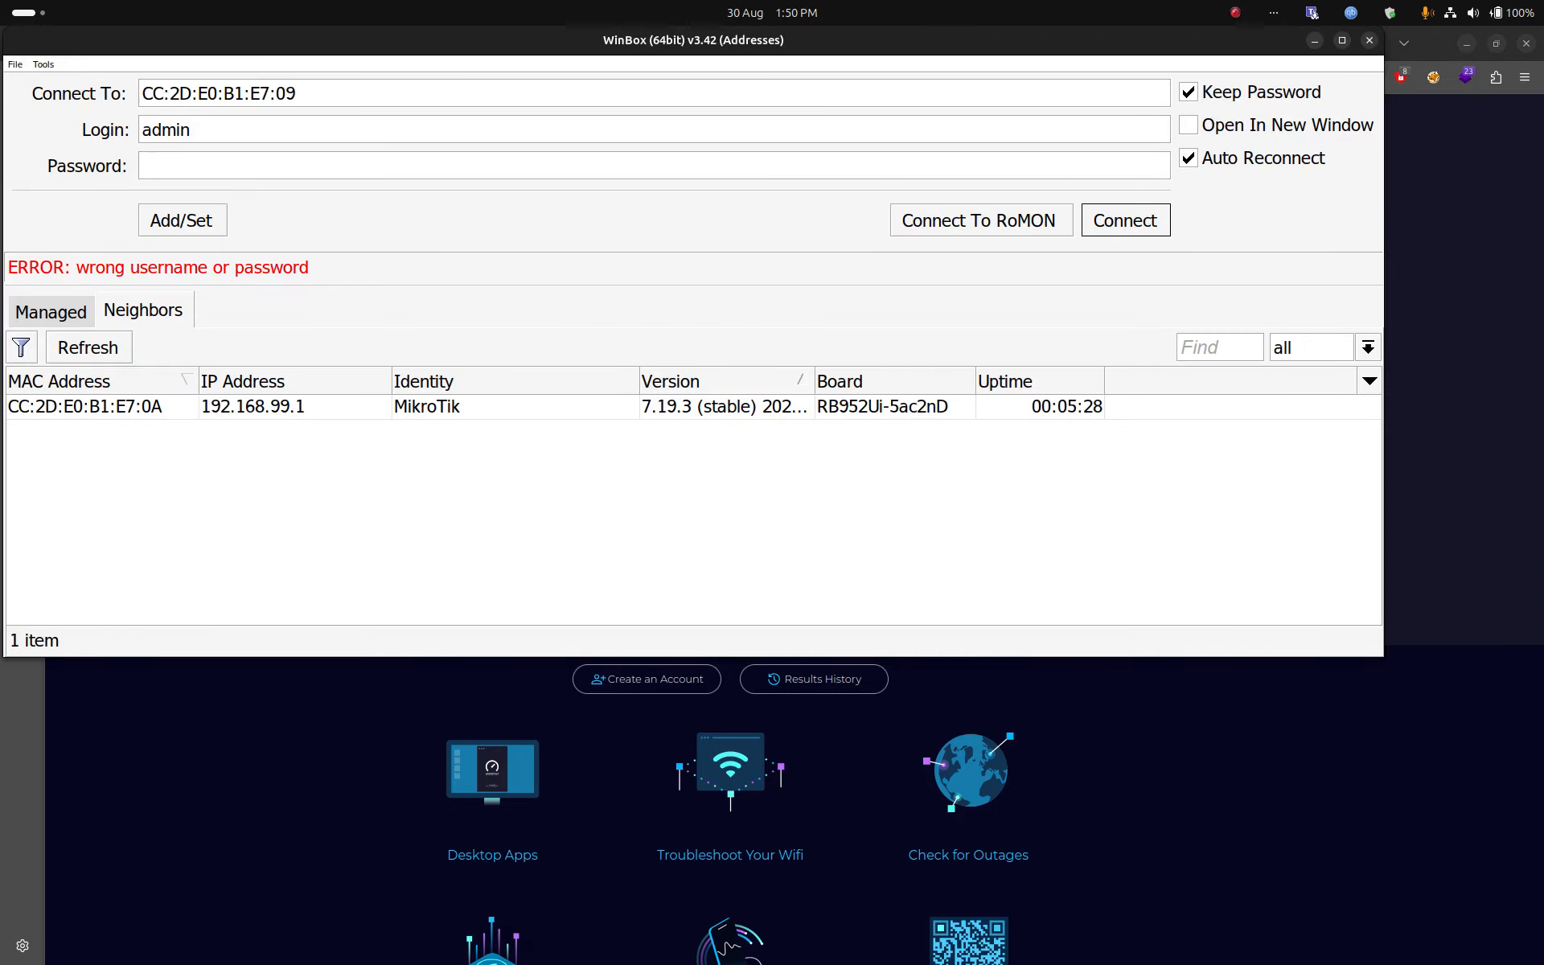
type("*****")
key("Return")
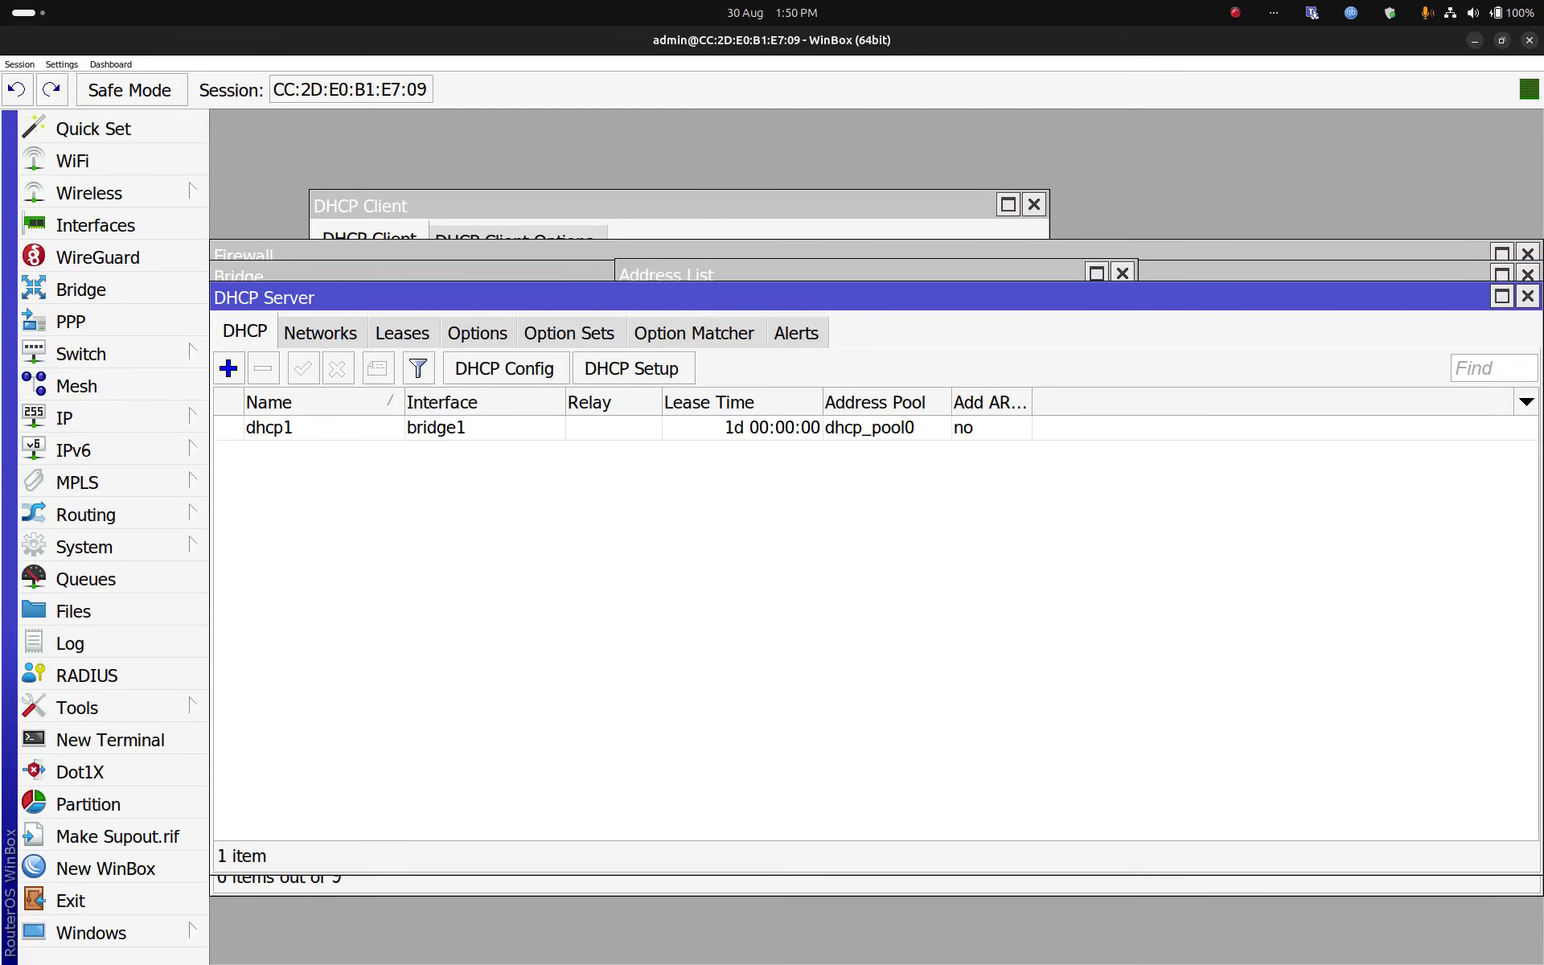
left_click(89, 193)
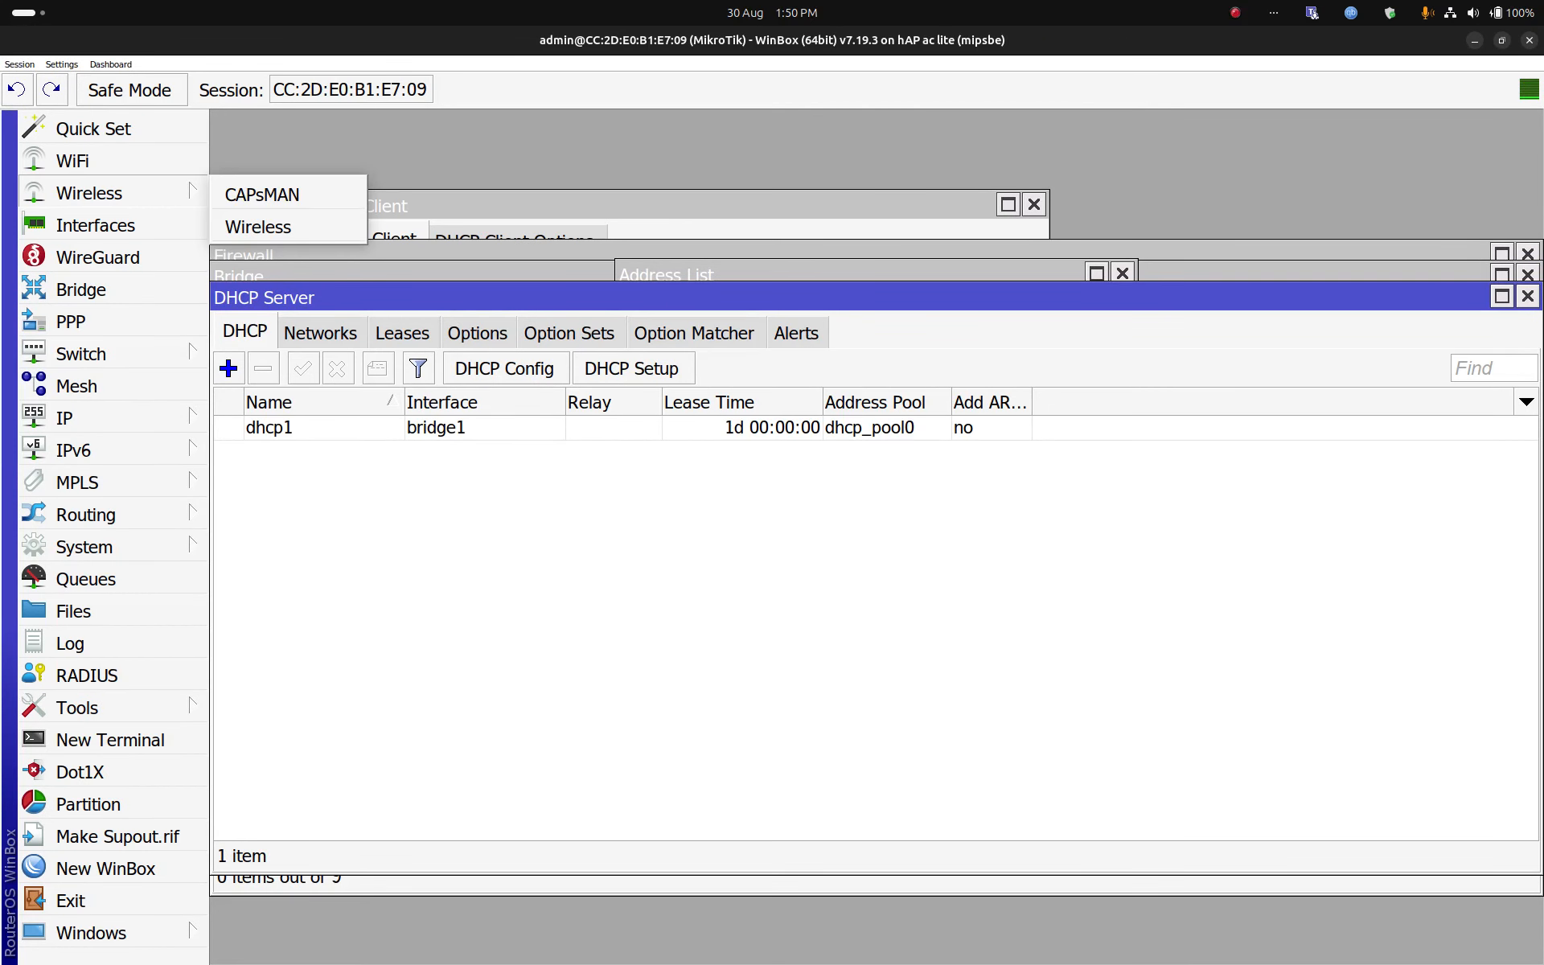
left_click(255, 228)
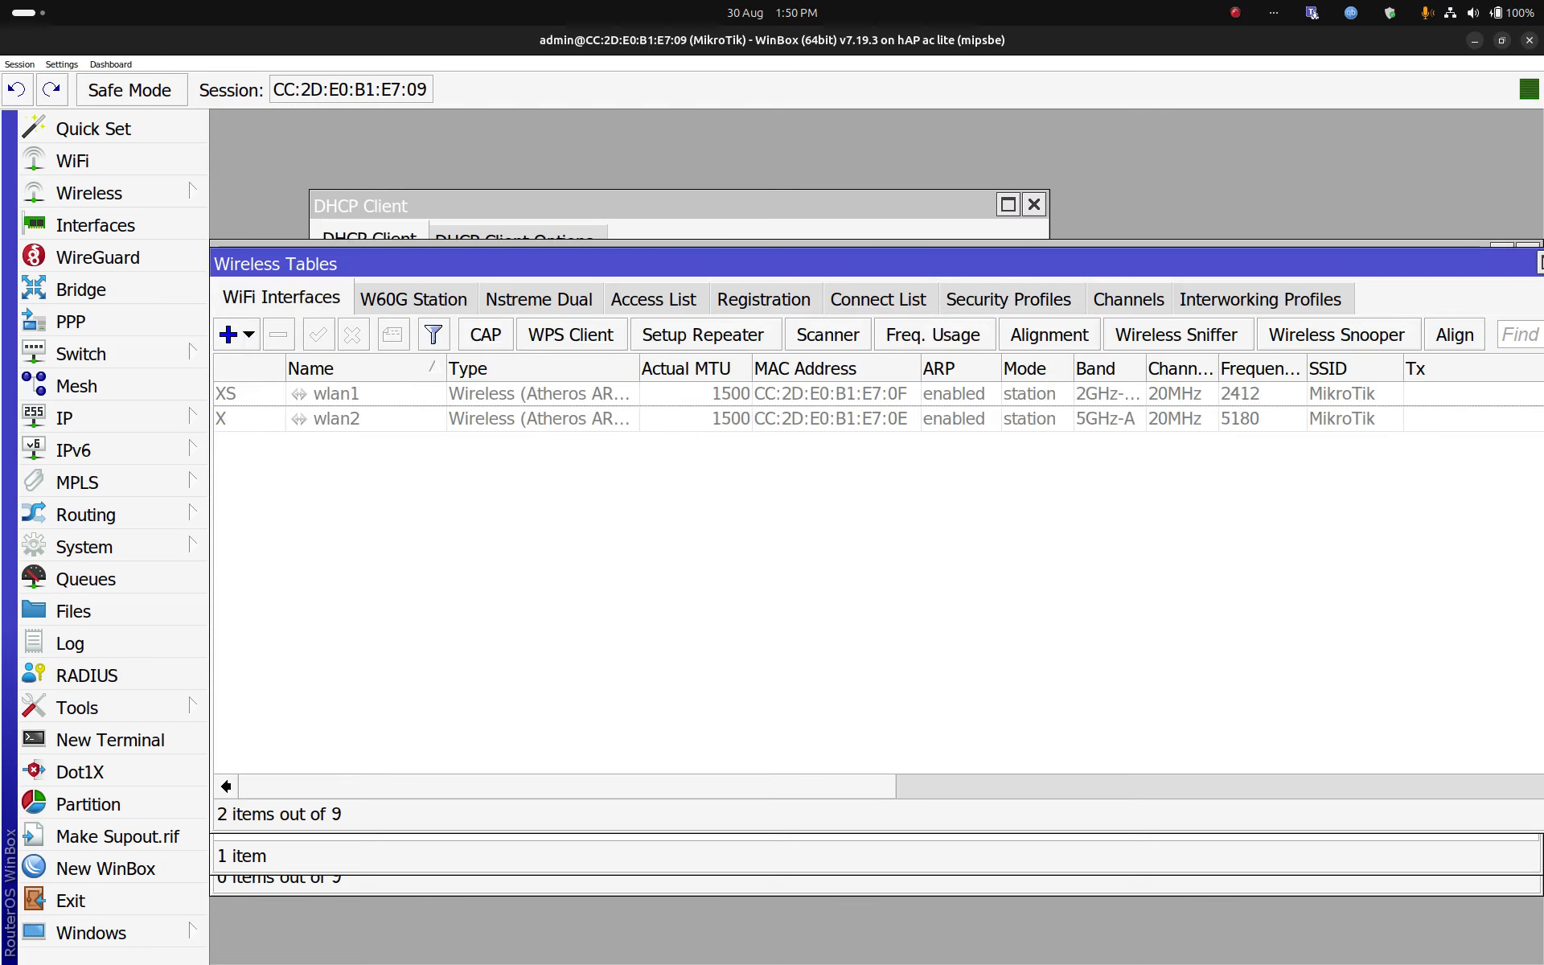
Step: Set wlan1's wireless mode to bridge, leaving the country unchanged
left_click(336, 394)
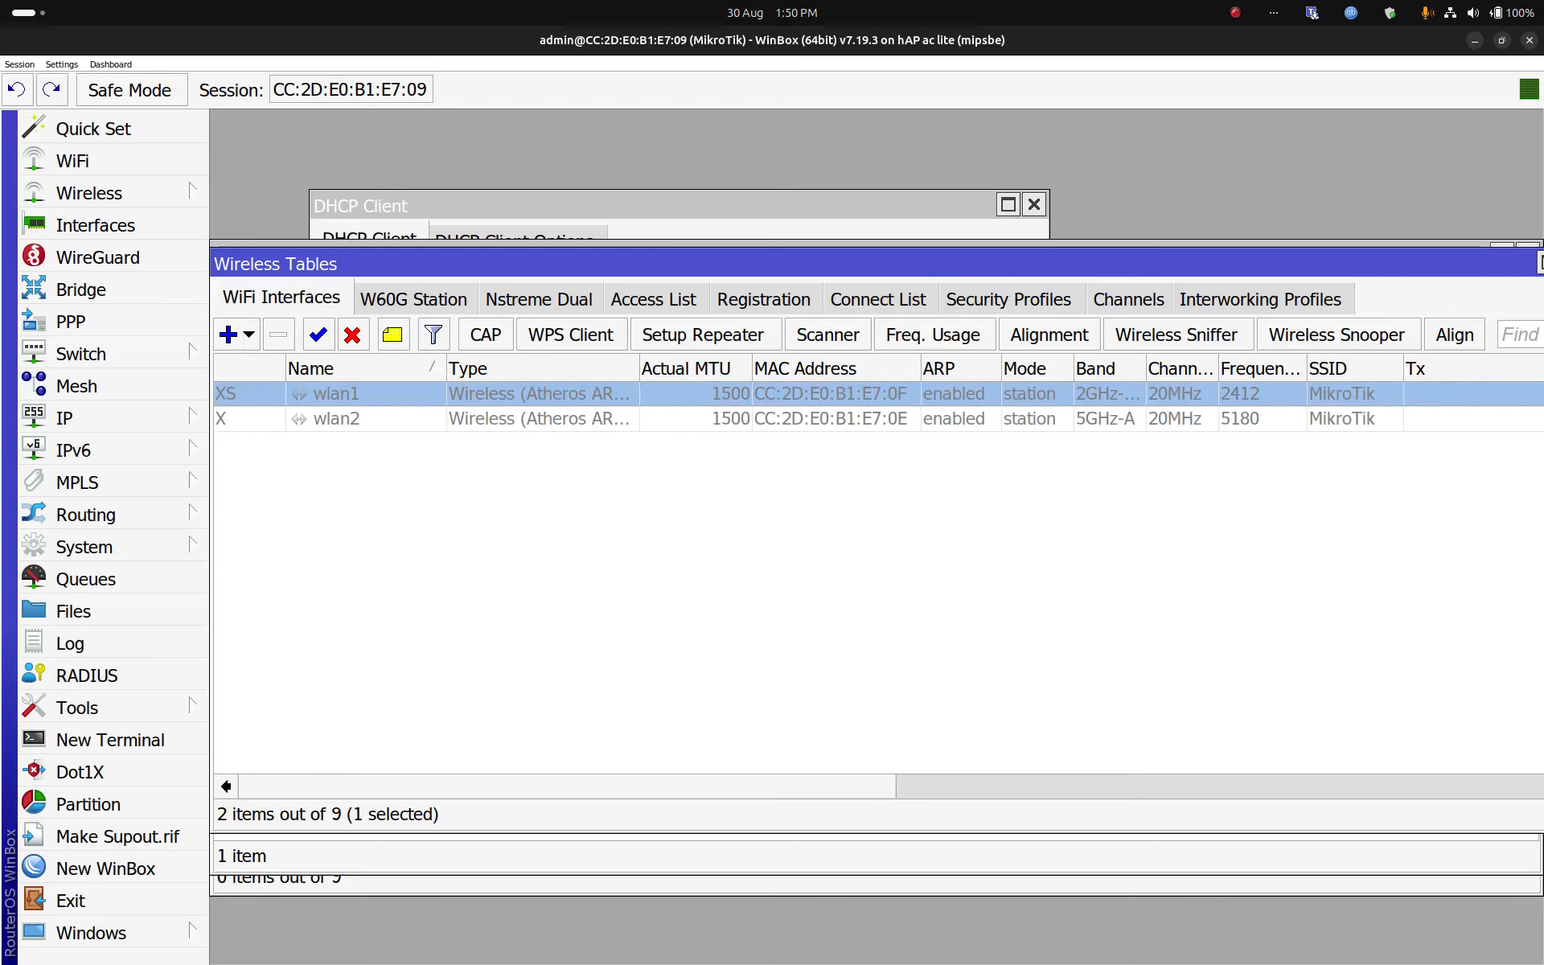
double_click(336, 394)
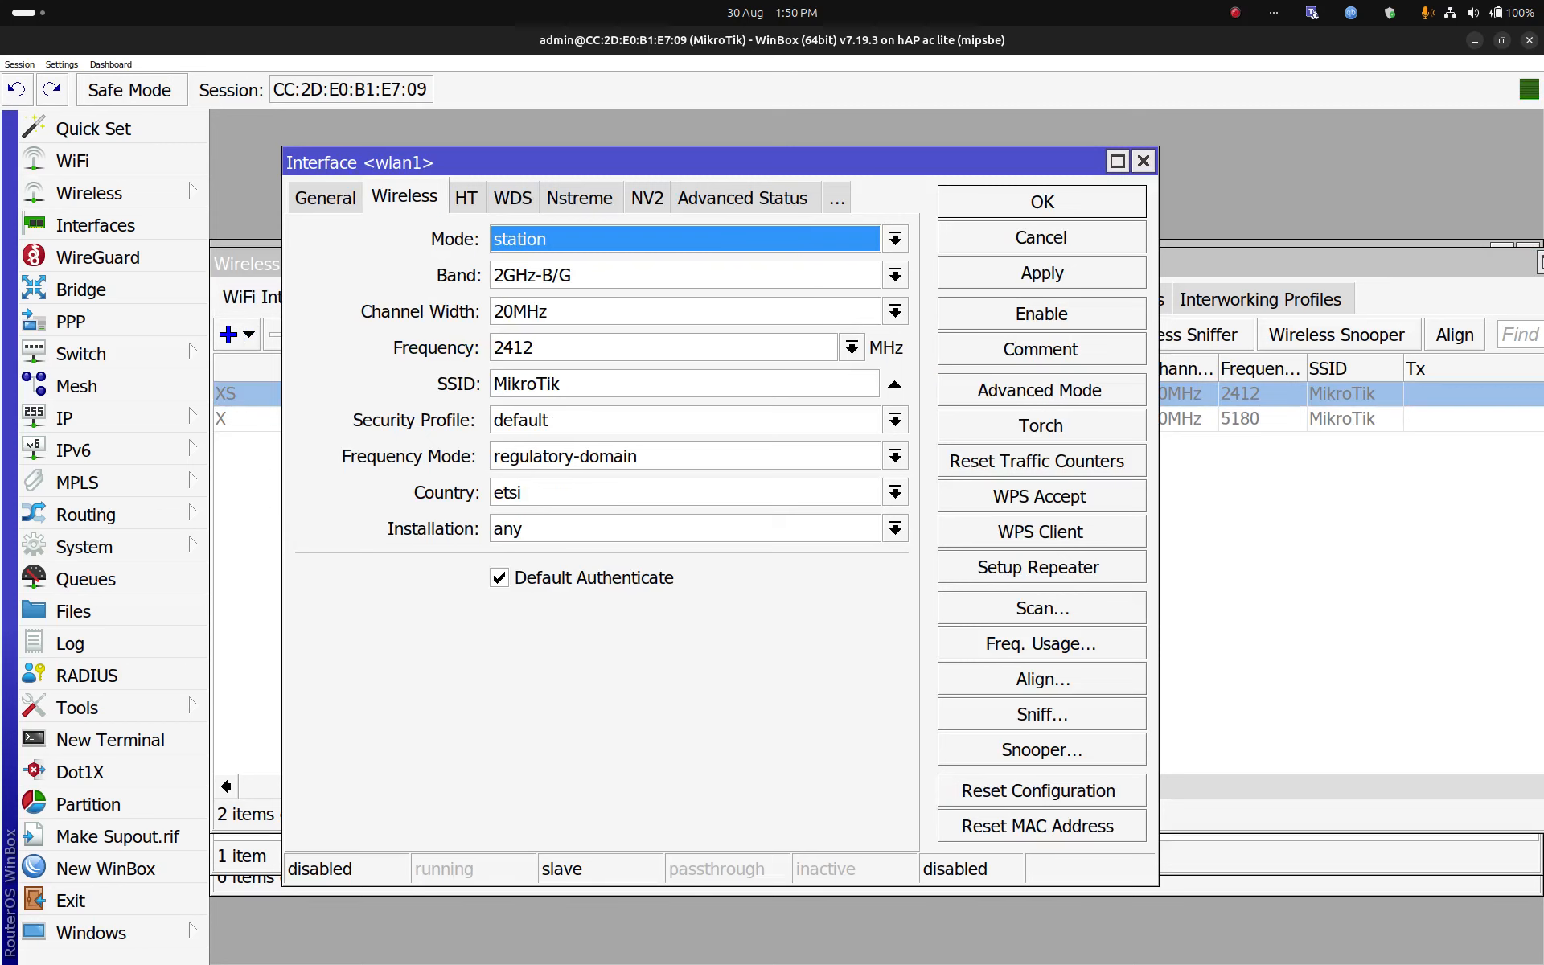
left_click(895, 239)
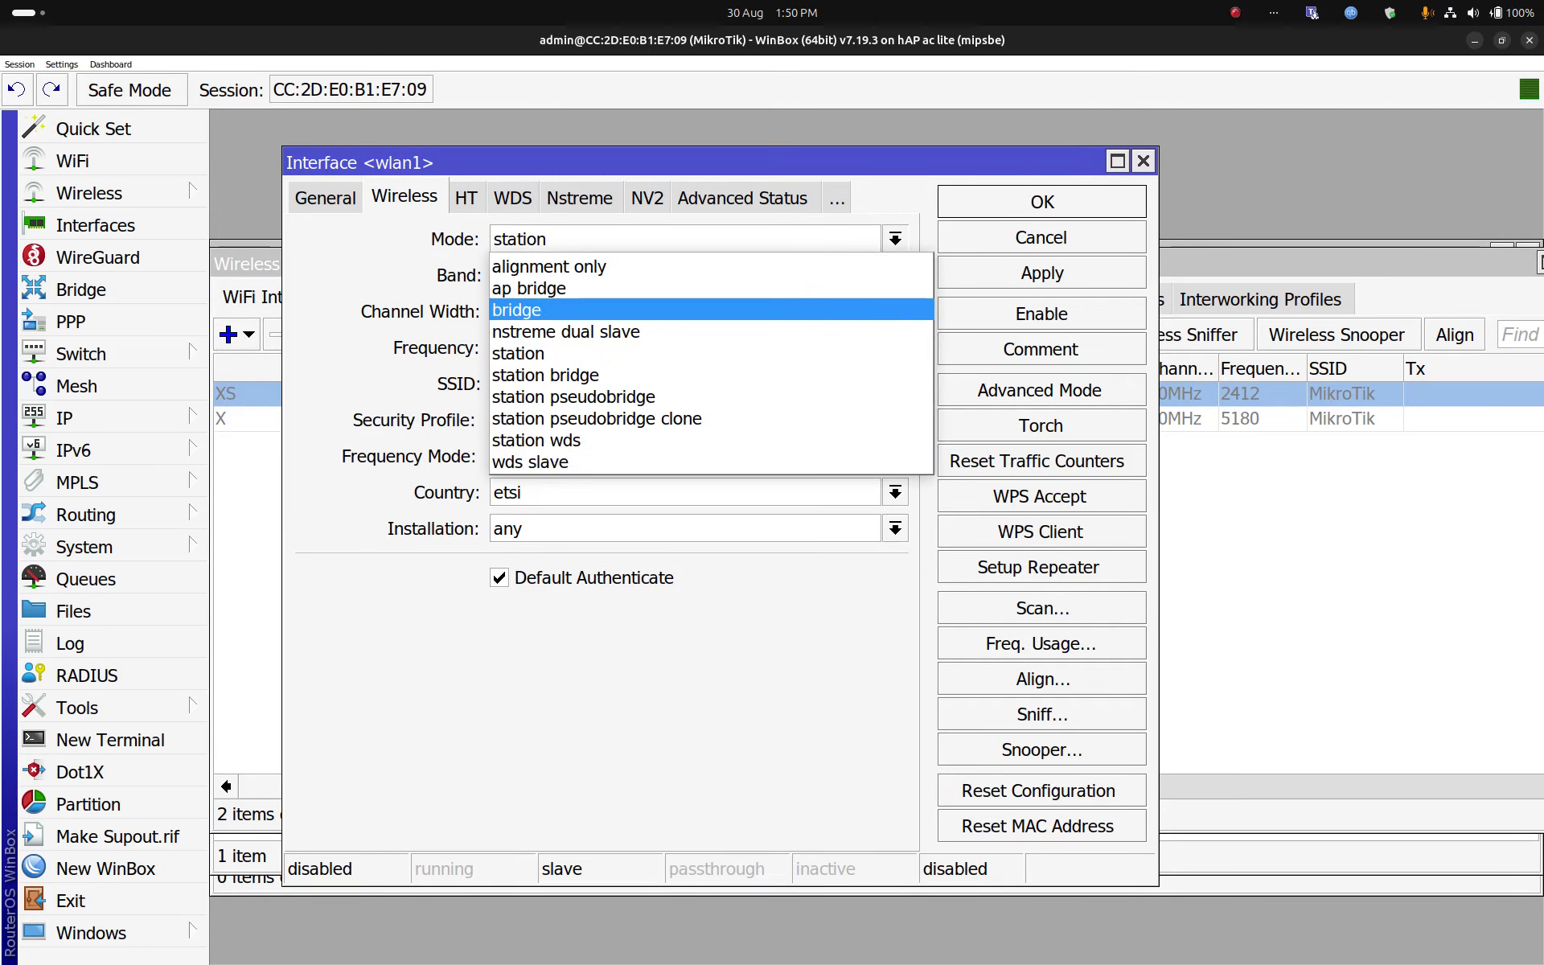
key("Return")
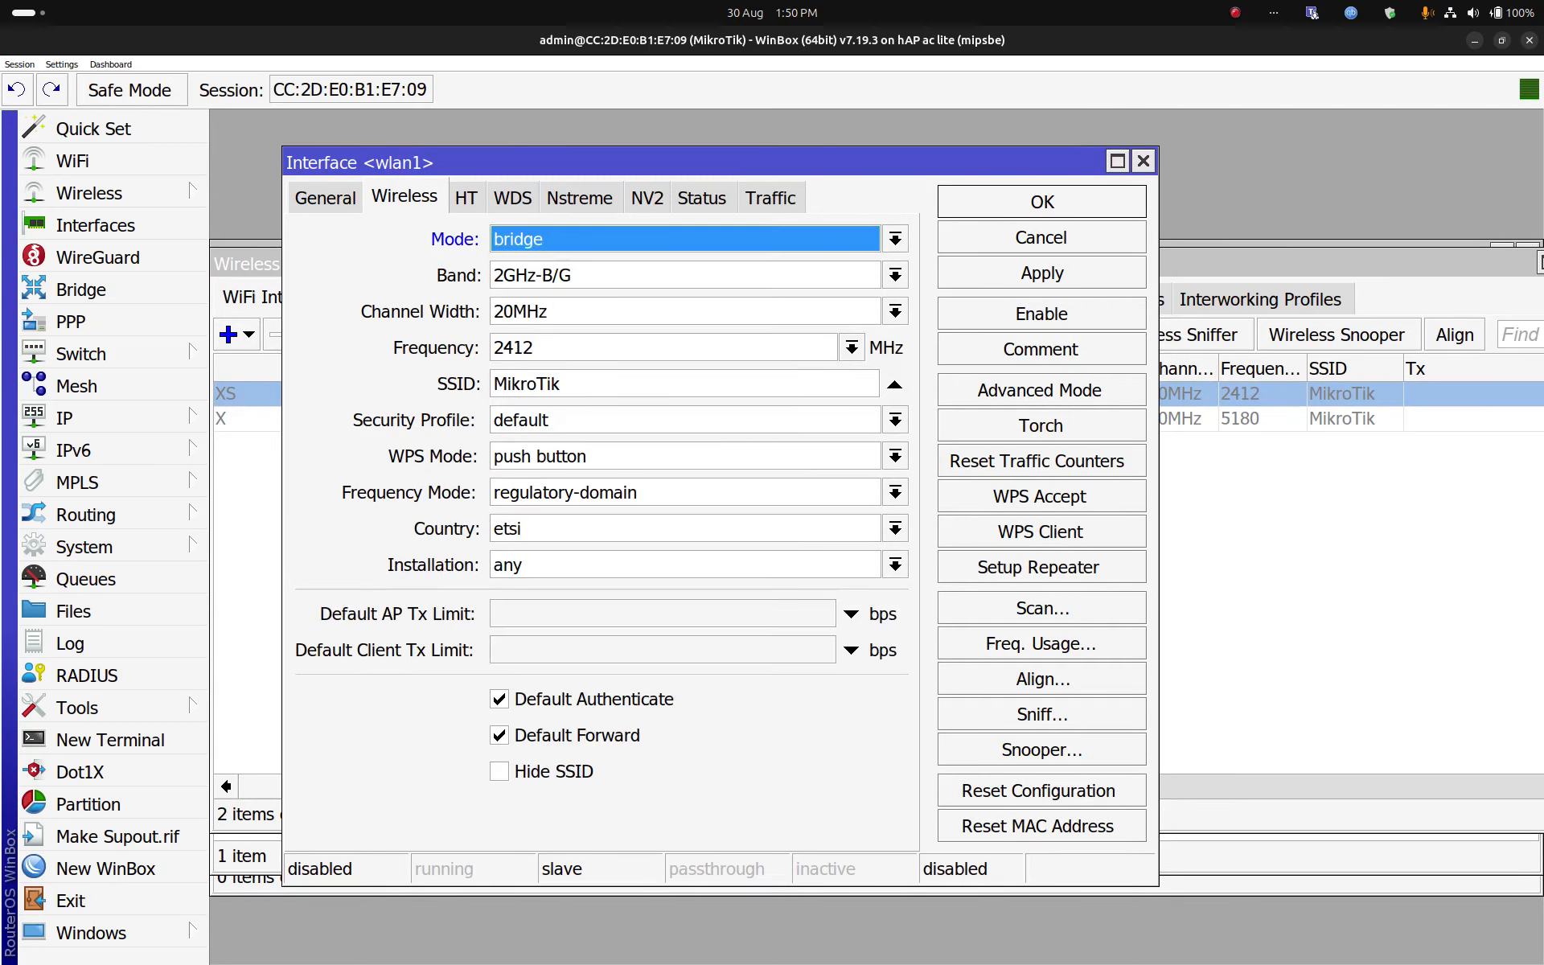
left_click(895, 529)
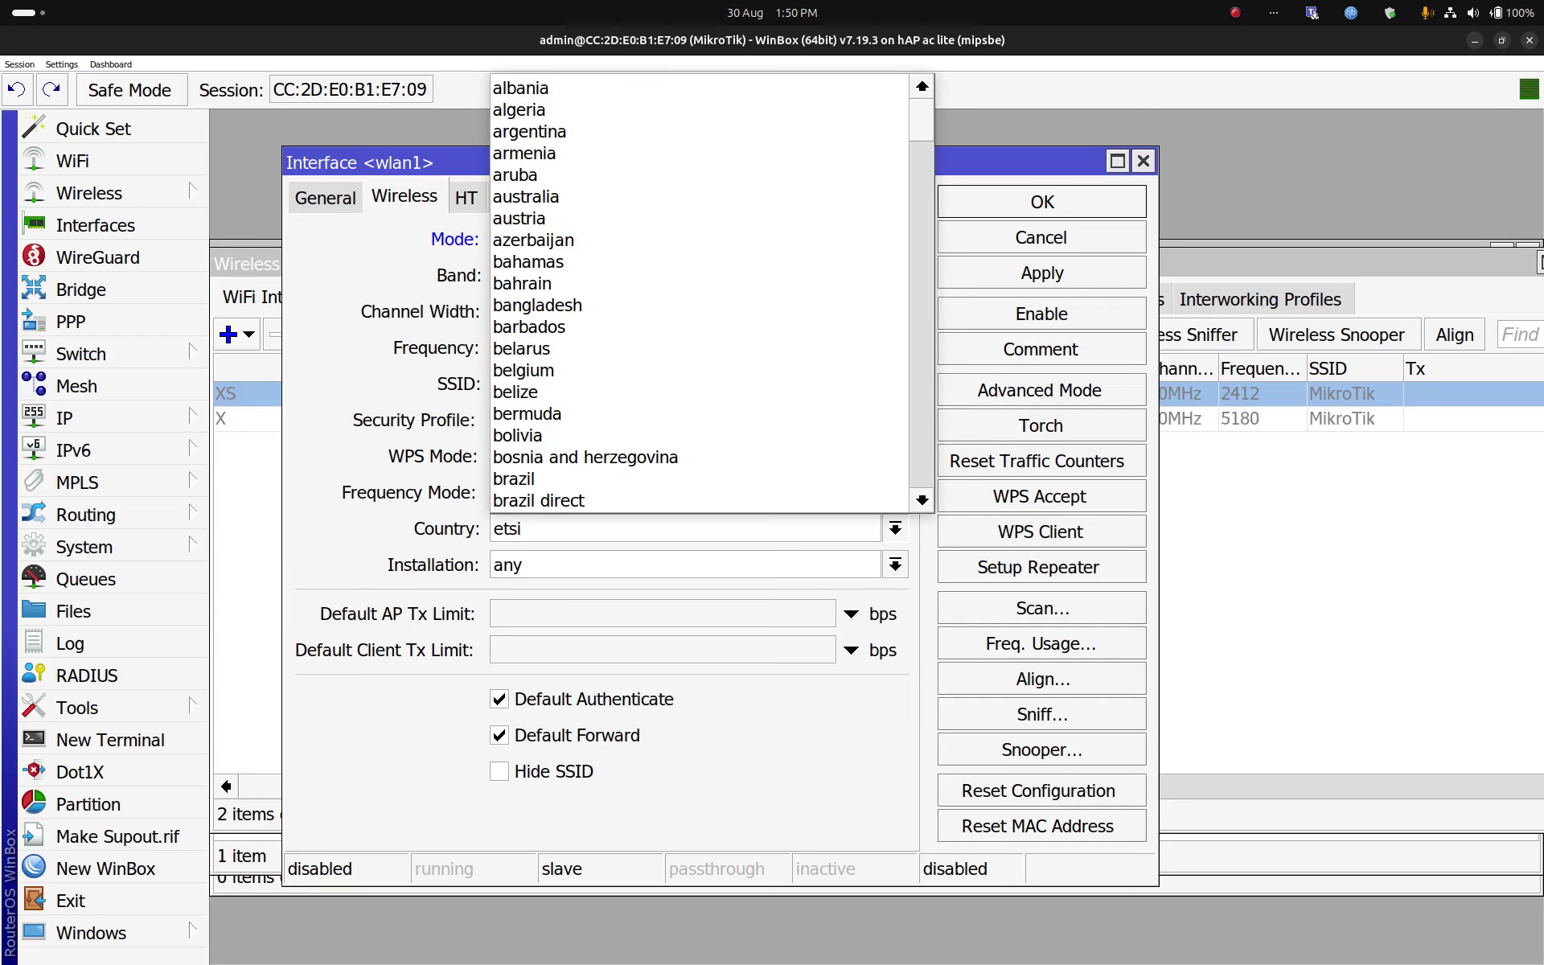
key("Escape")
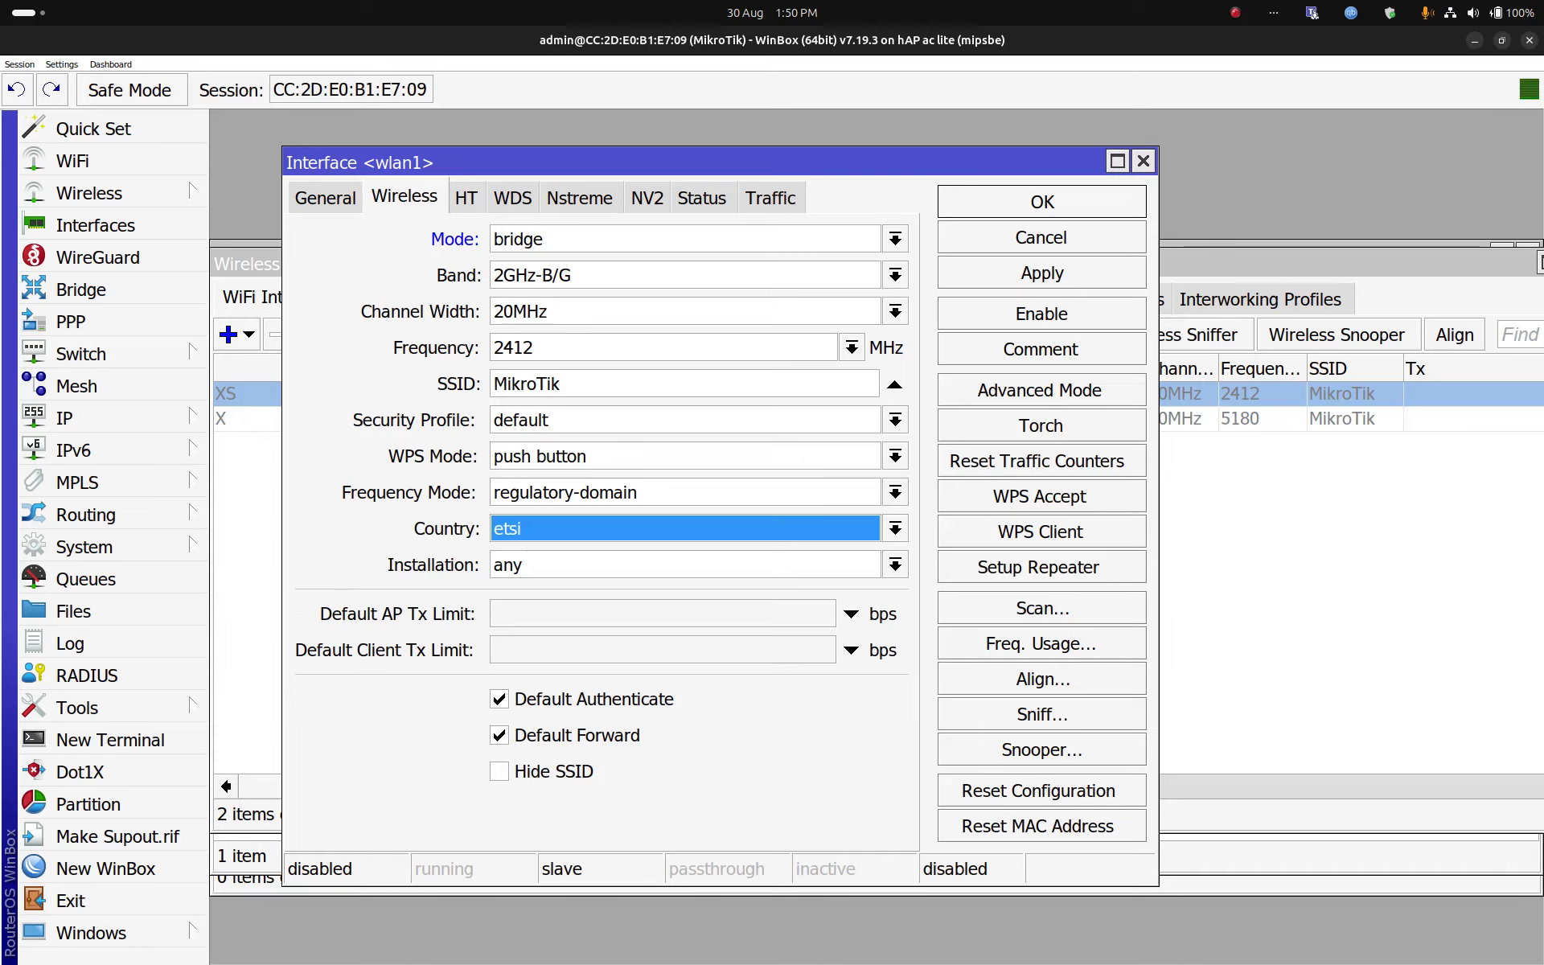
Step: Change wlan1's SSID to MikroTik_WIFI, save it, and enable the interface
left_click(564, 383)
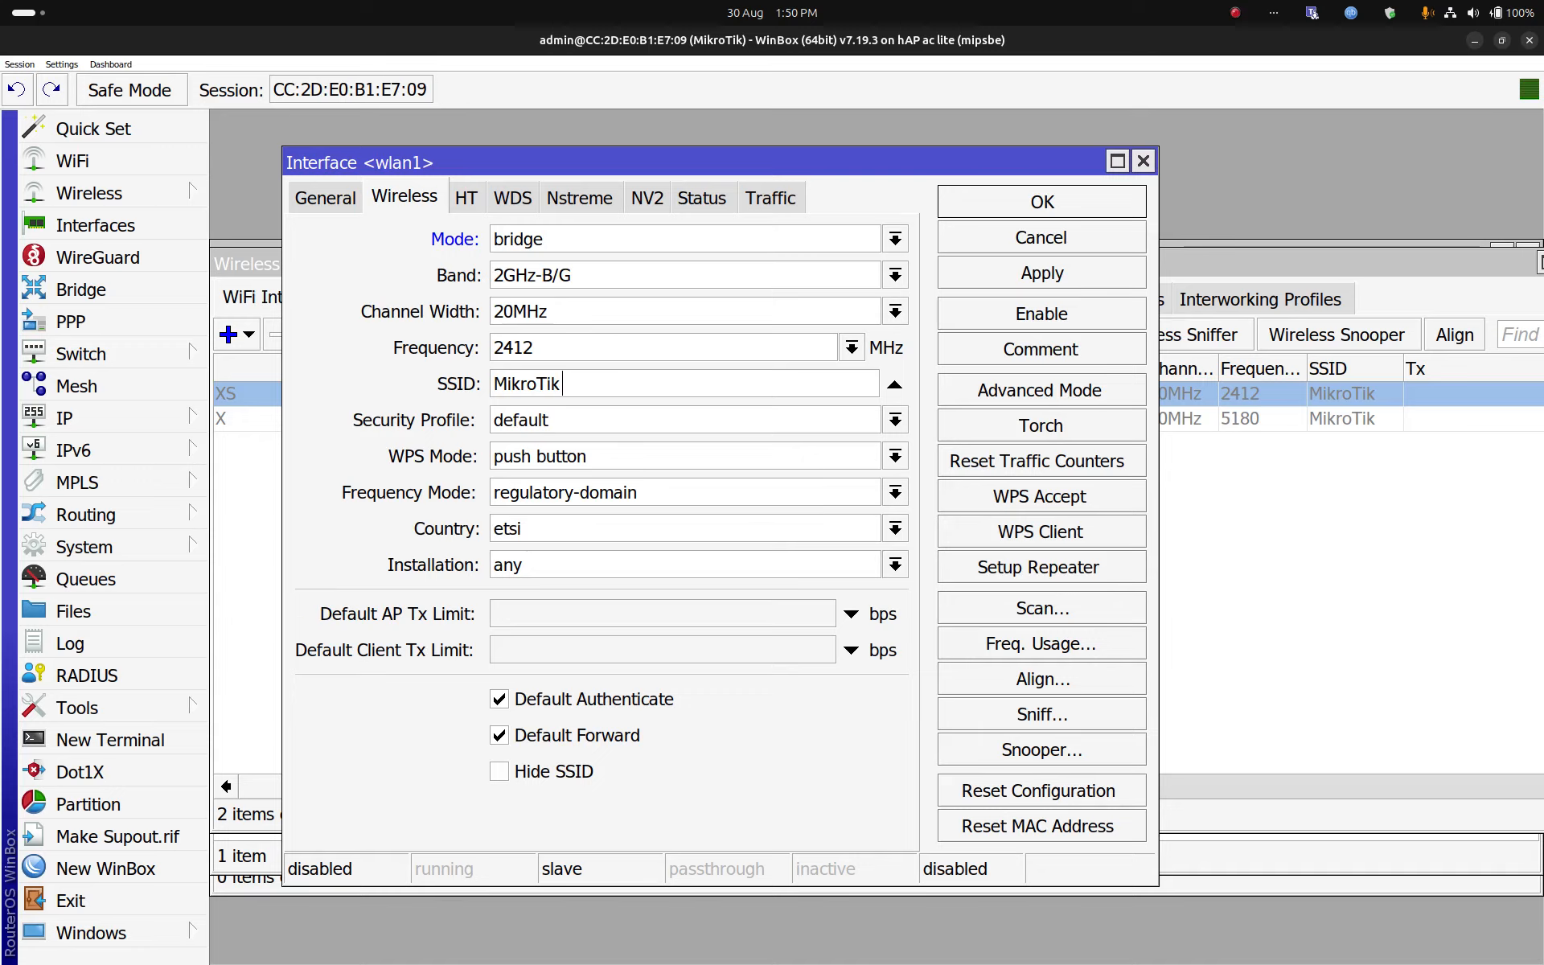
key("BackSpace")
type("k_WIFI")
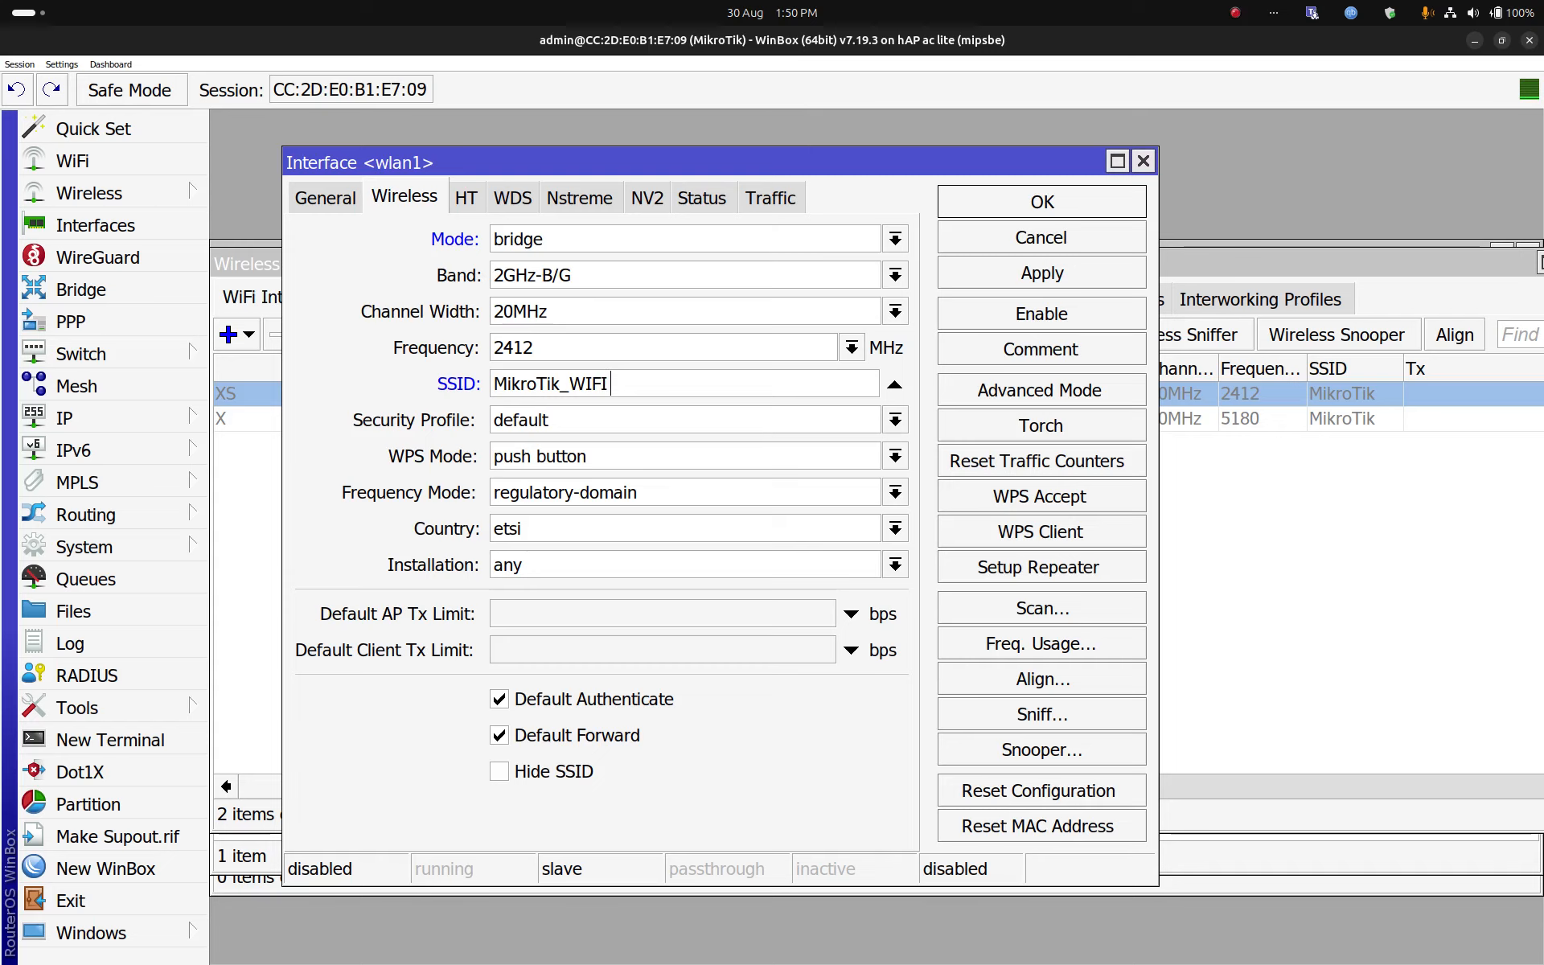
key("Return")
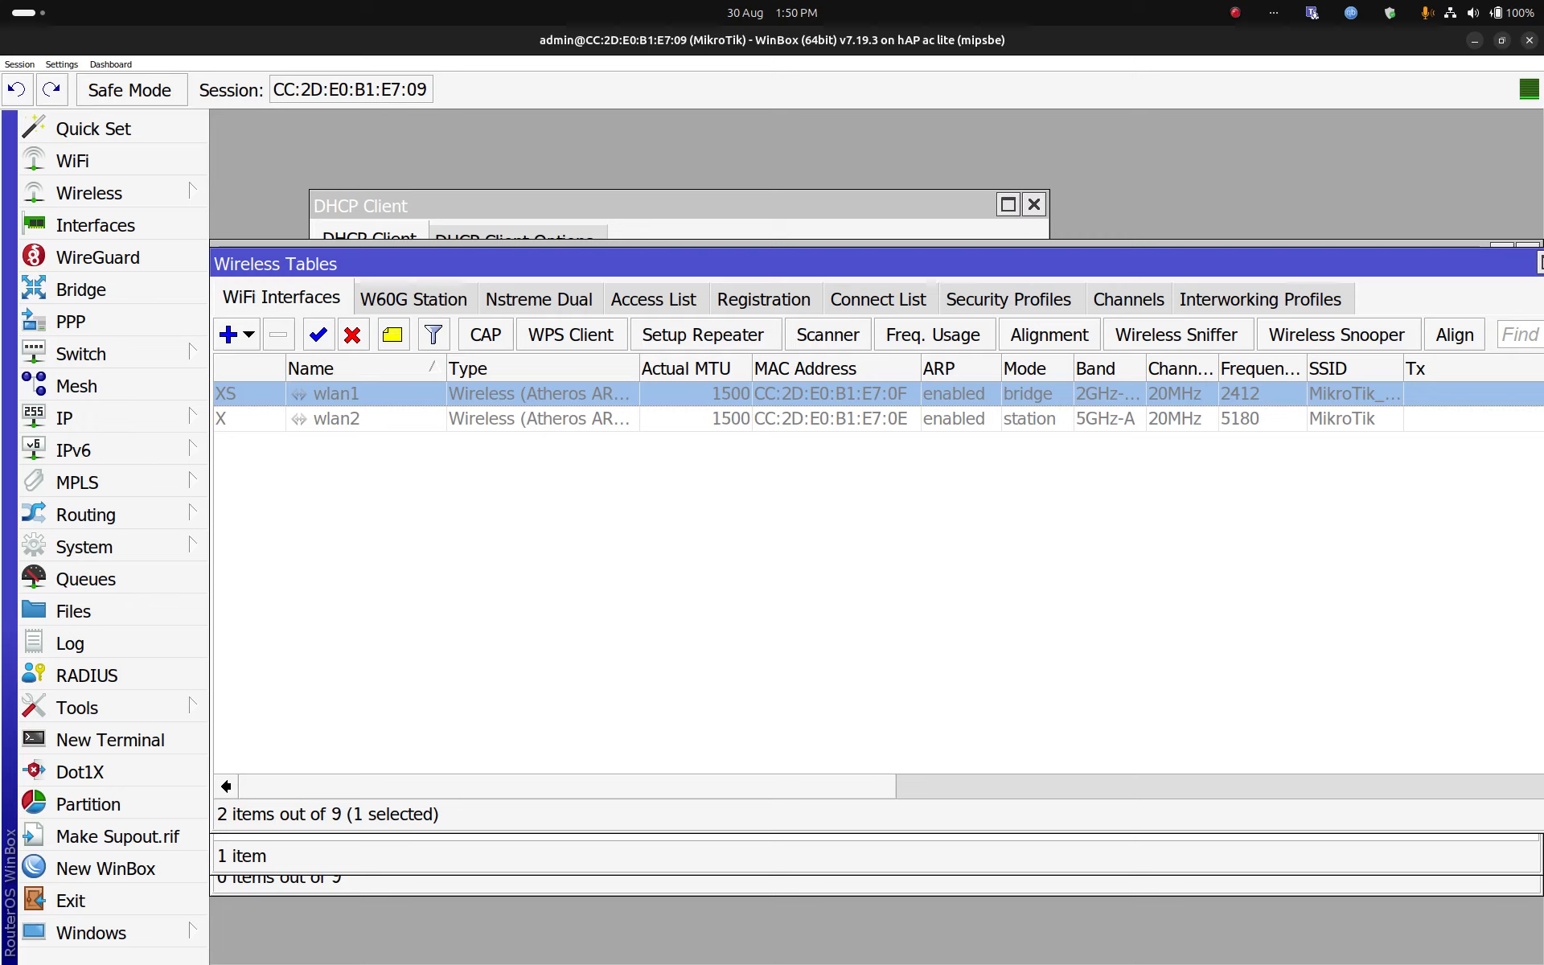
left_click(318, 334)
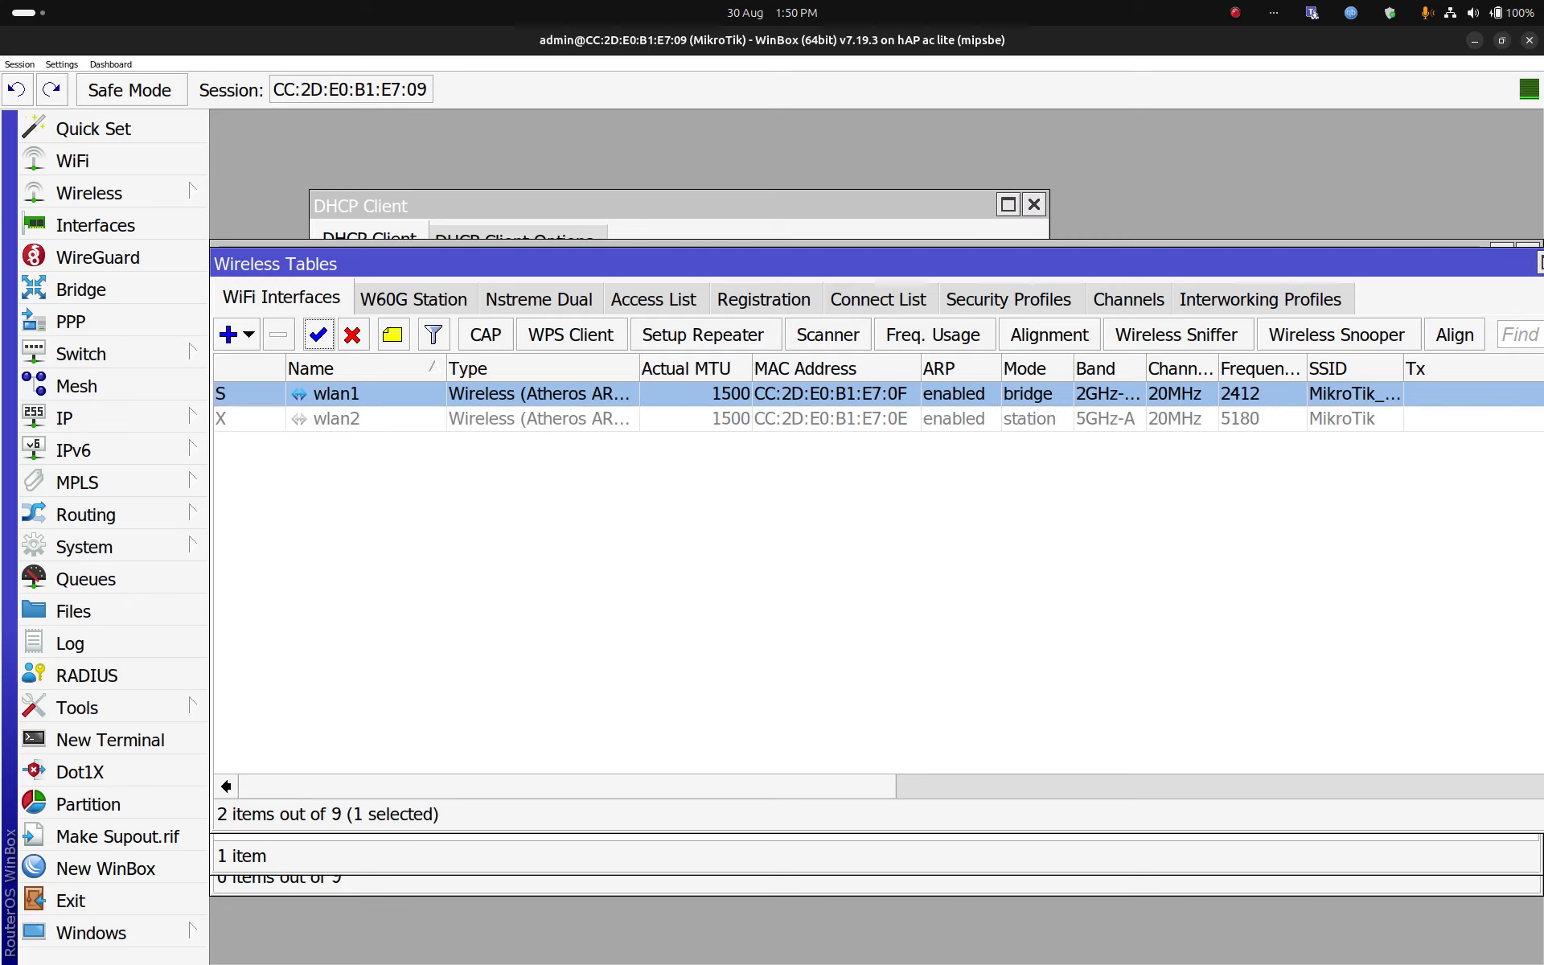
Step: Set the default security profile's mode to dynamic keys
left_click(1009, 300)
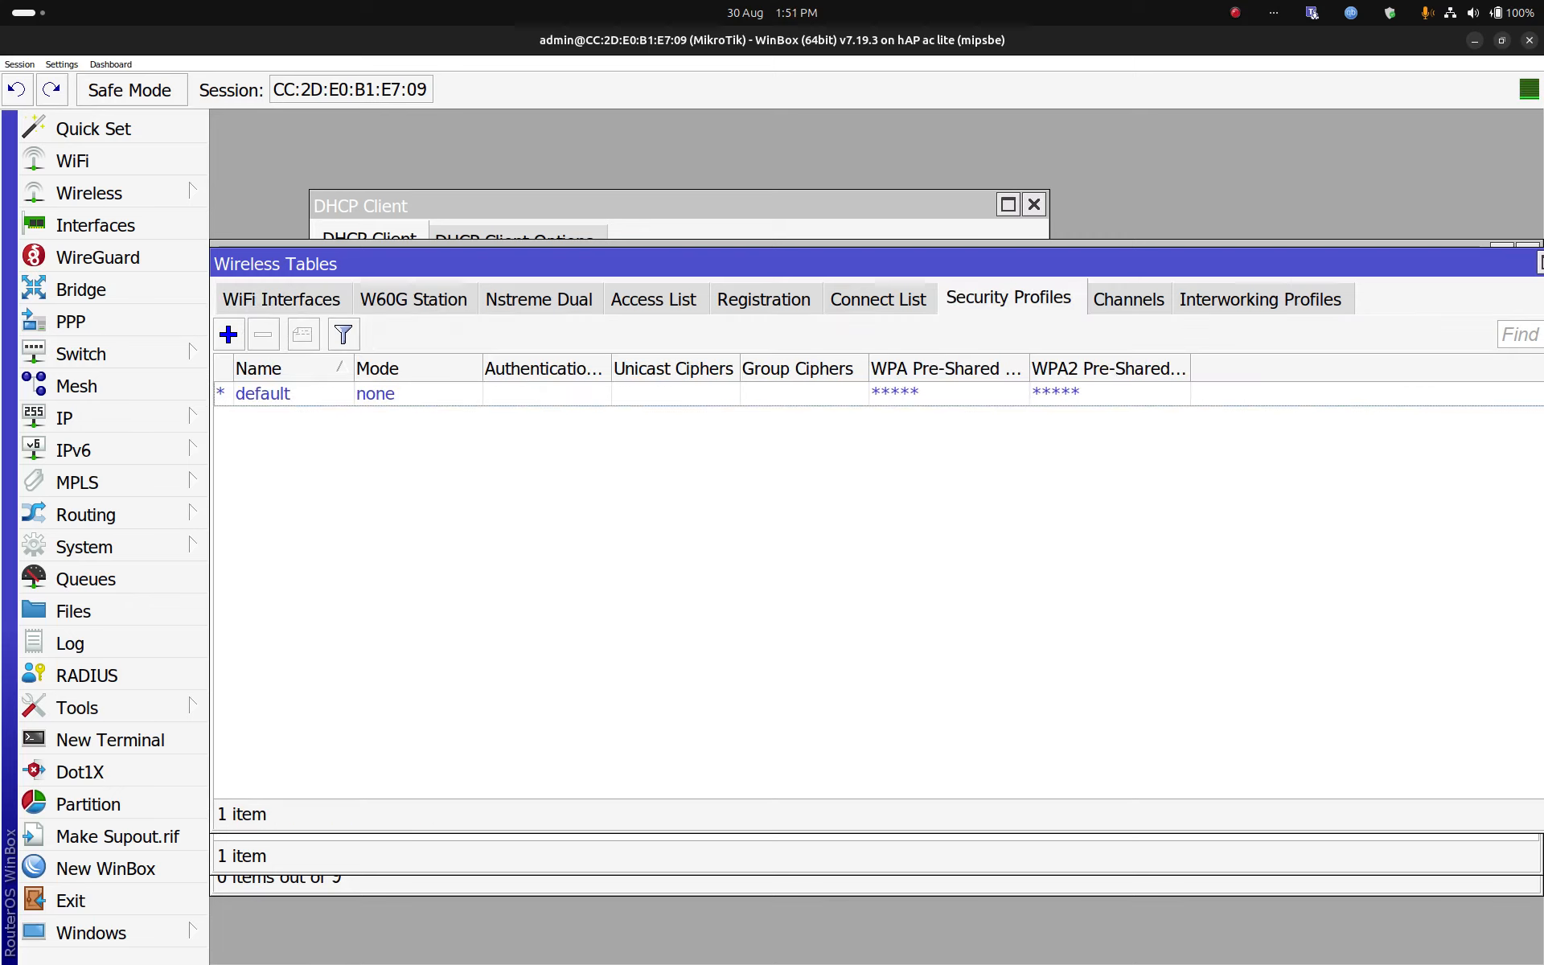
left_click(263, 394)
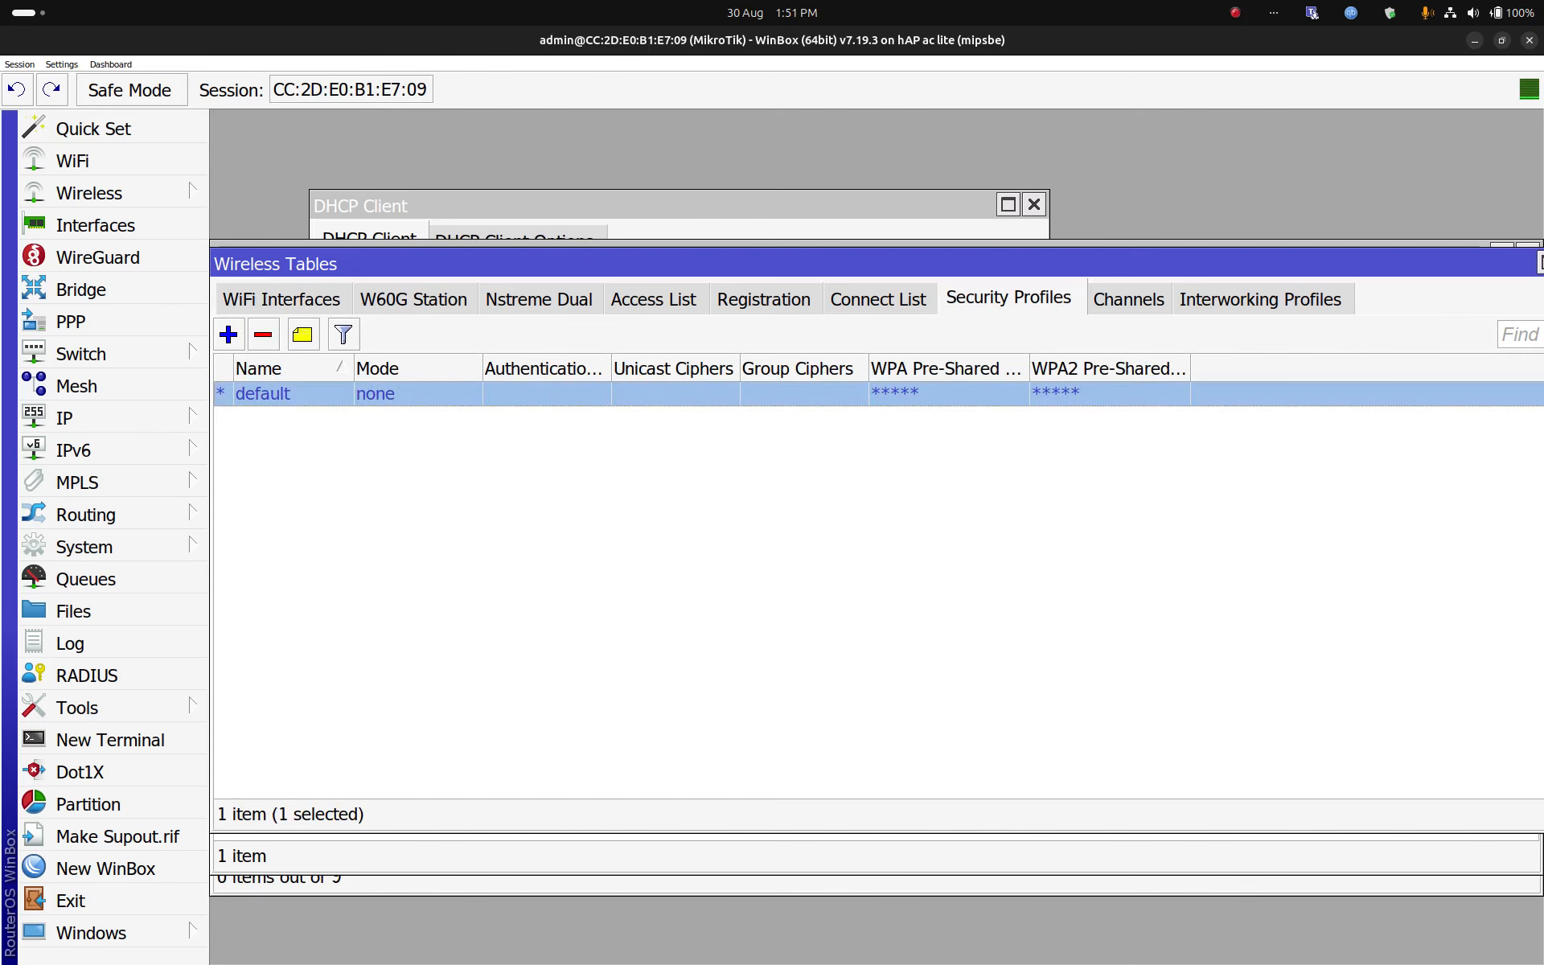
double_click(263, 394)
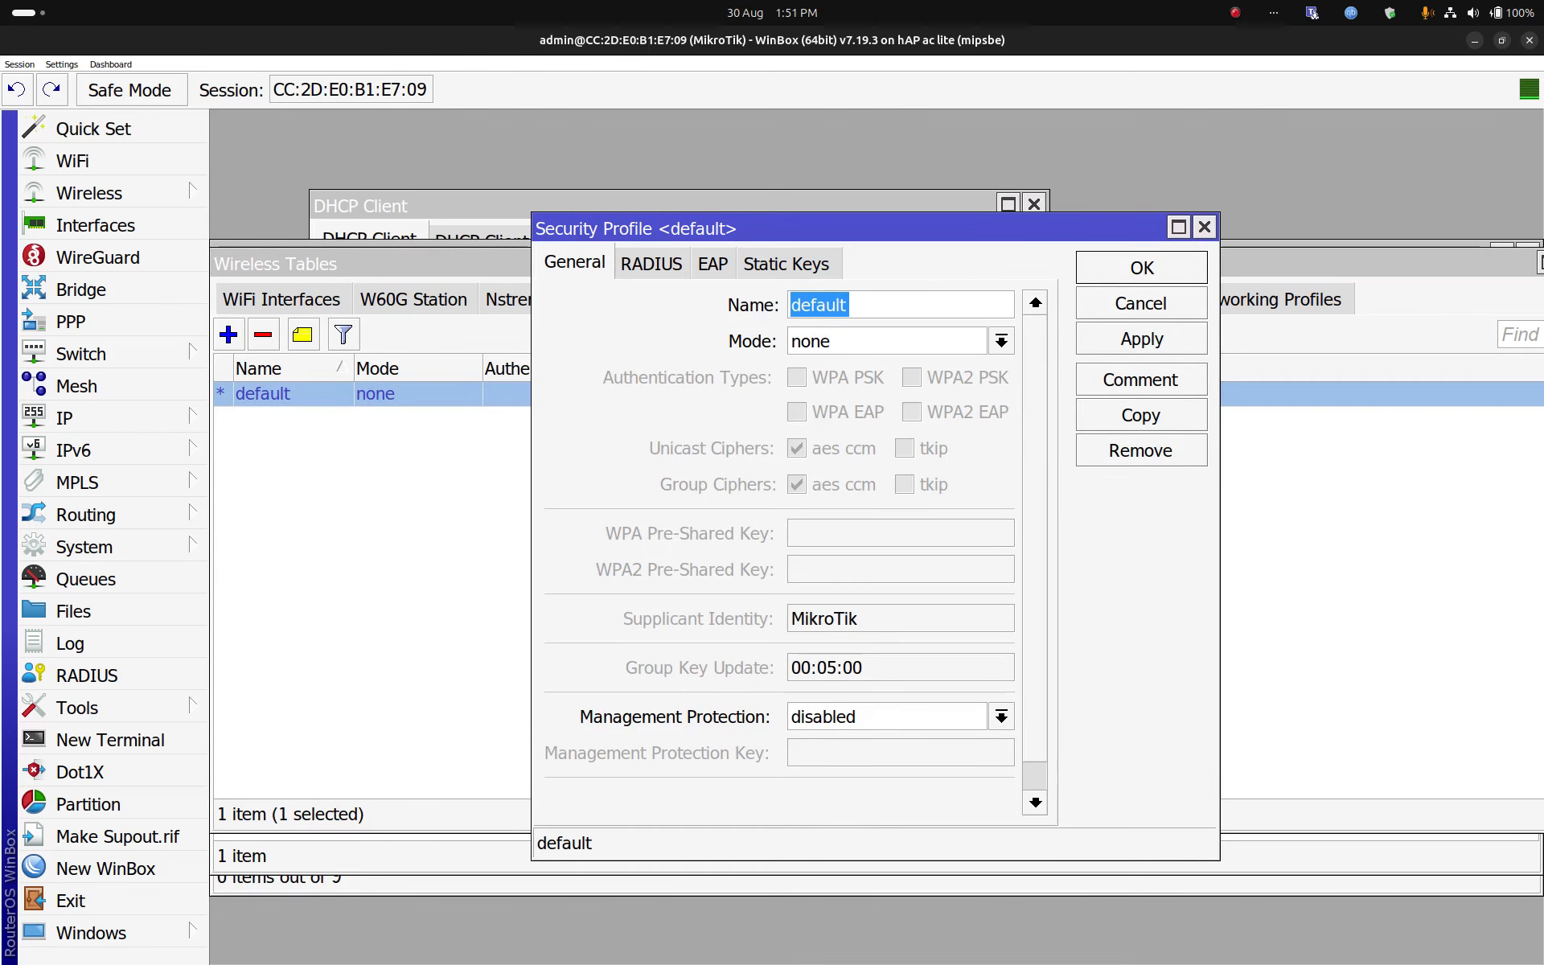
left_click(1001, 341)
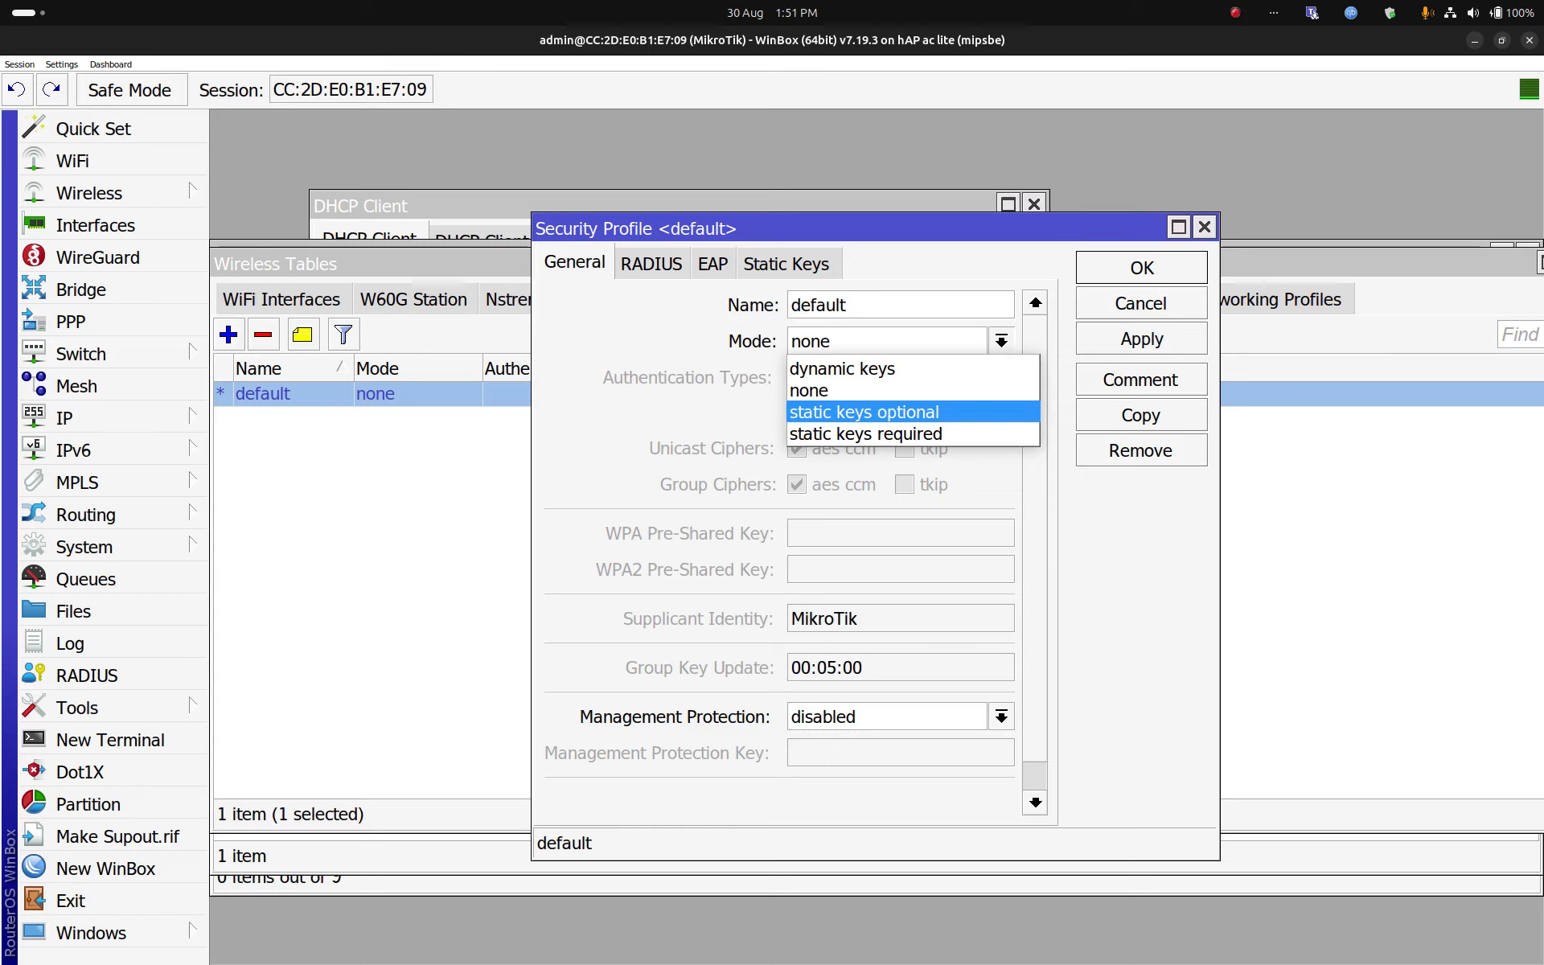
left_click(864, 412)
left_click(1001, 341)
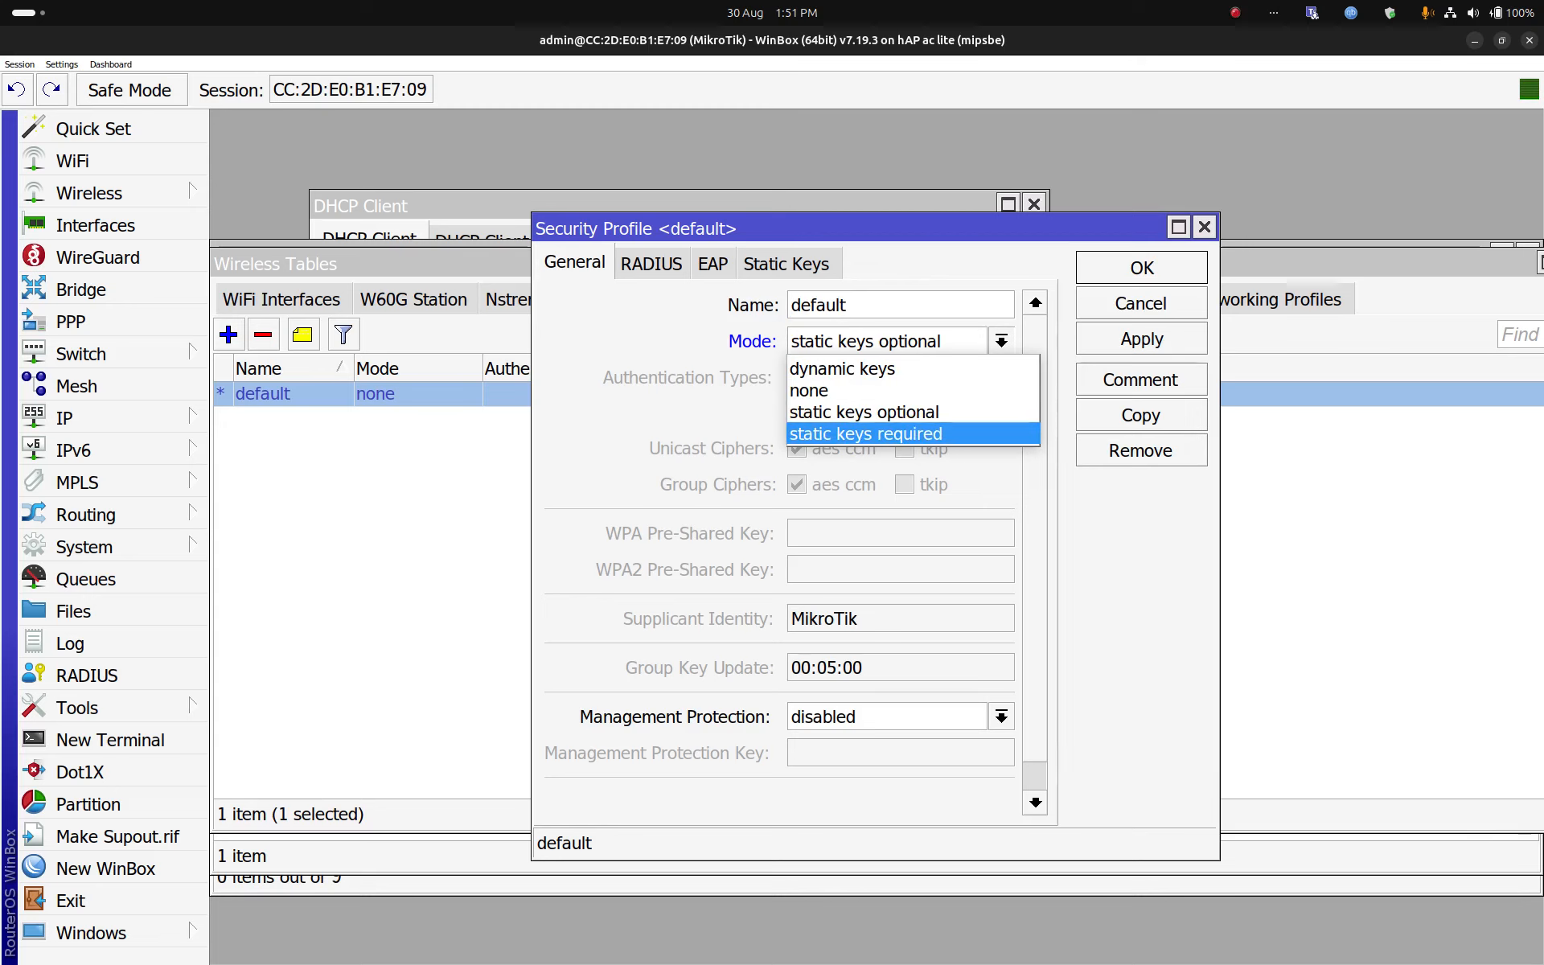
left_click(867, 434)
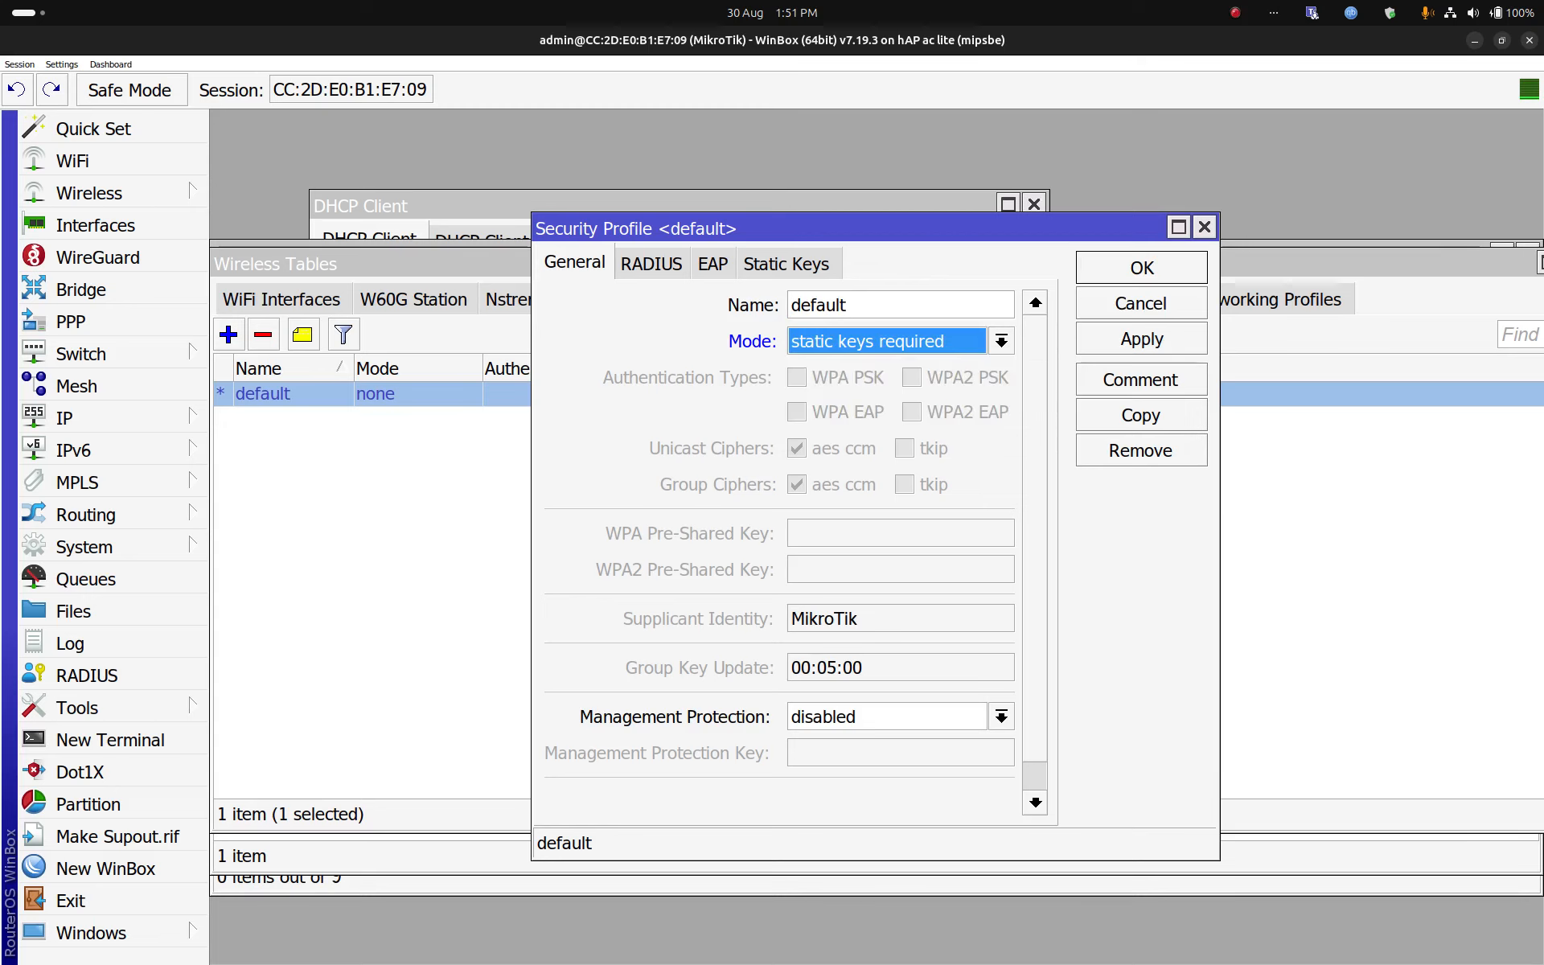
left_click(1001, 340)
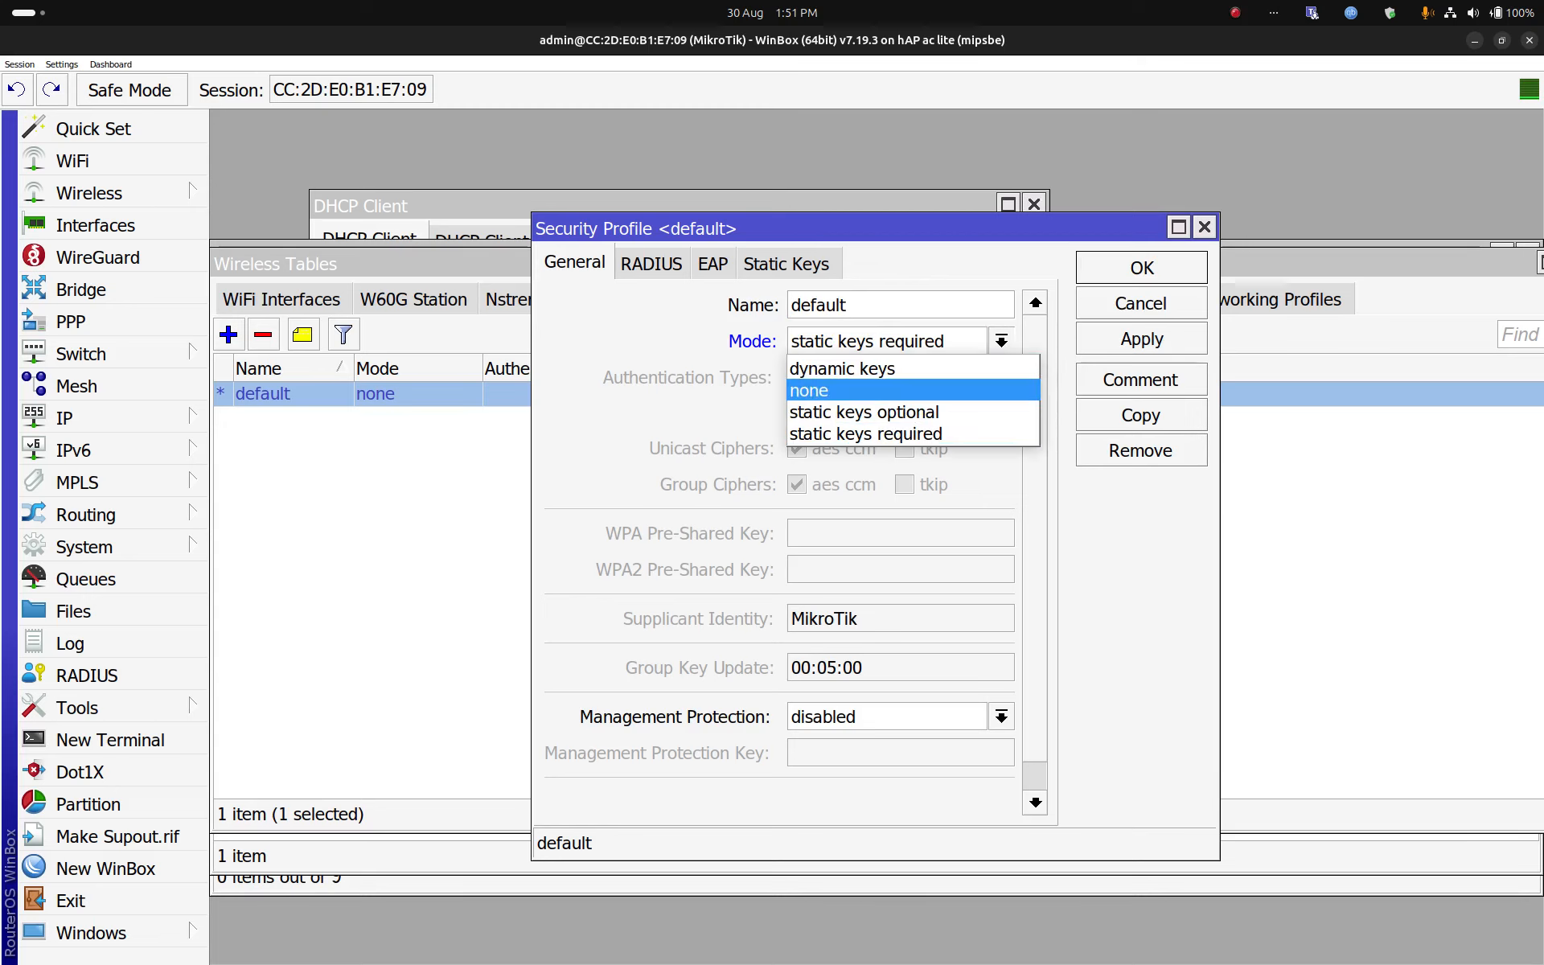
key("Up")
key("Return")
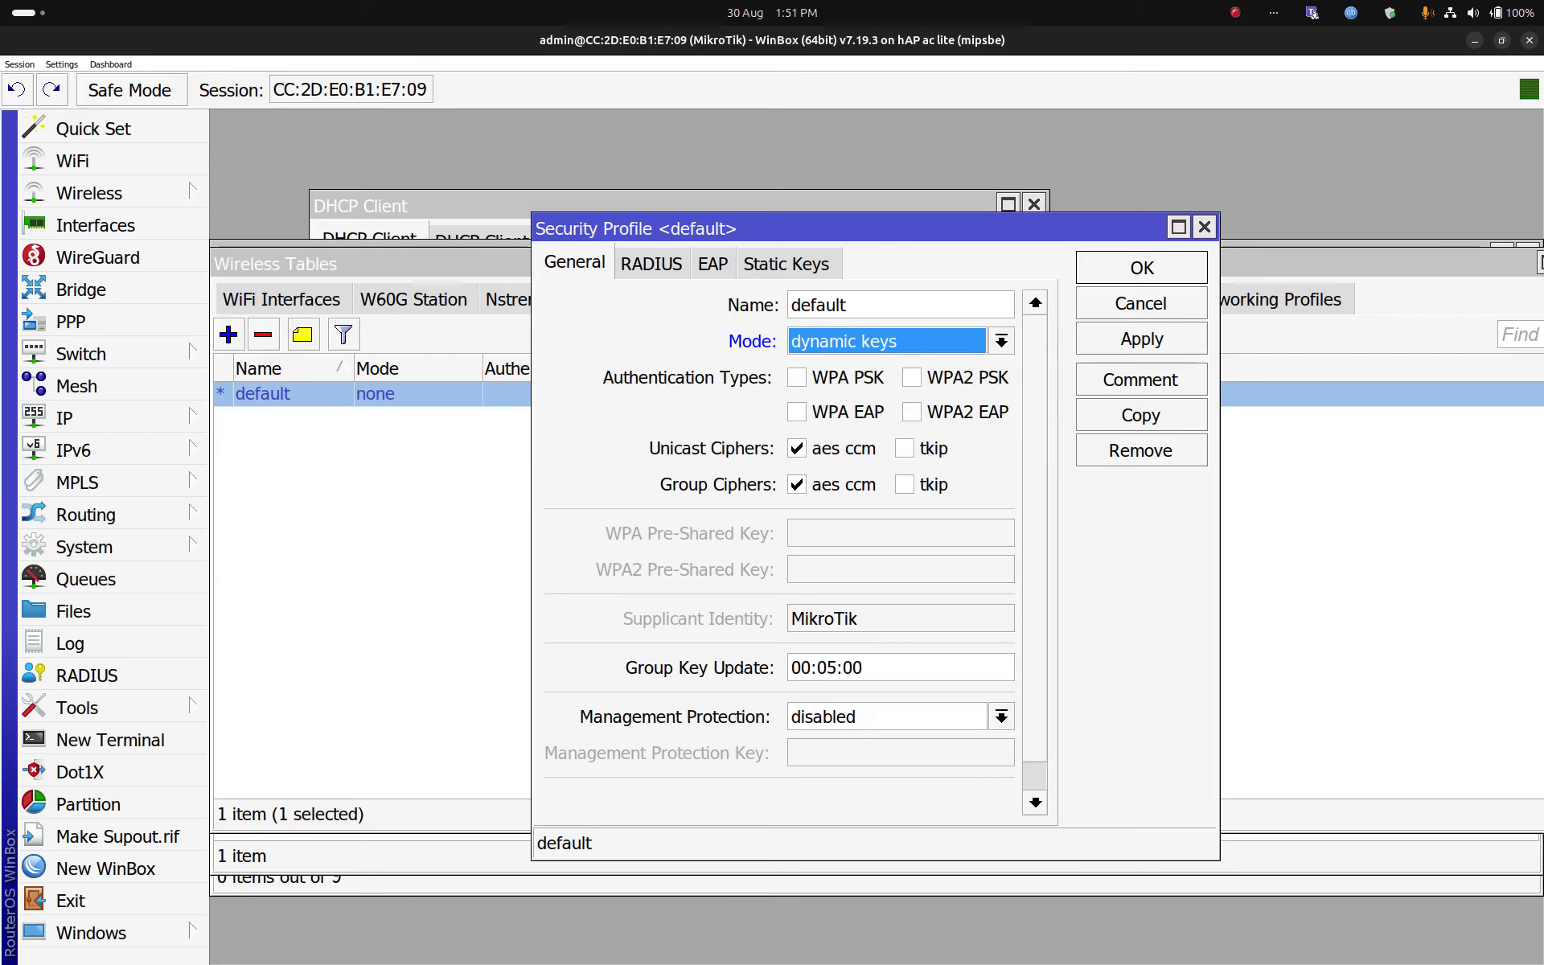
Step: Enable WPA PSK and WPA2 PSK, enter the pre-shared key, and save the profile
key("Tab")
key("space")
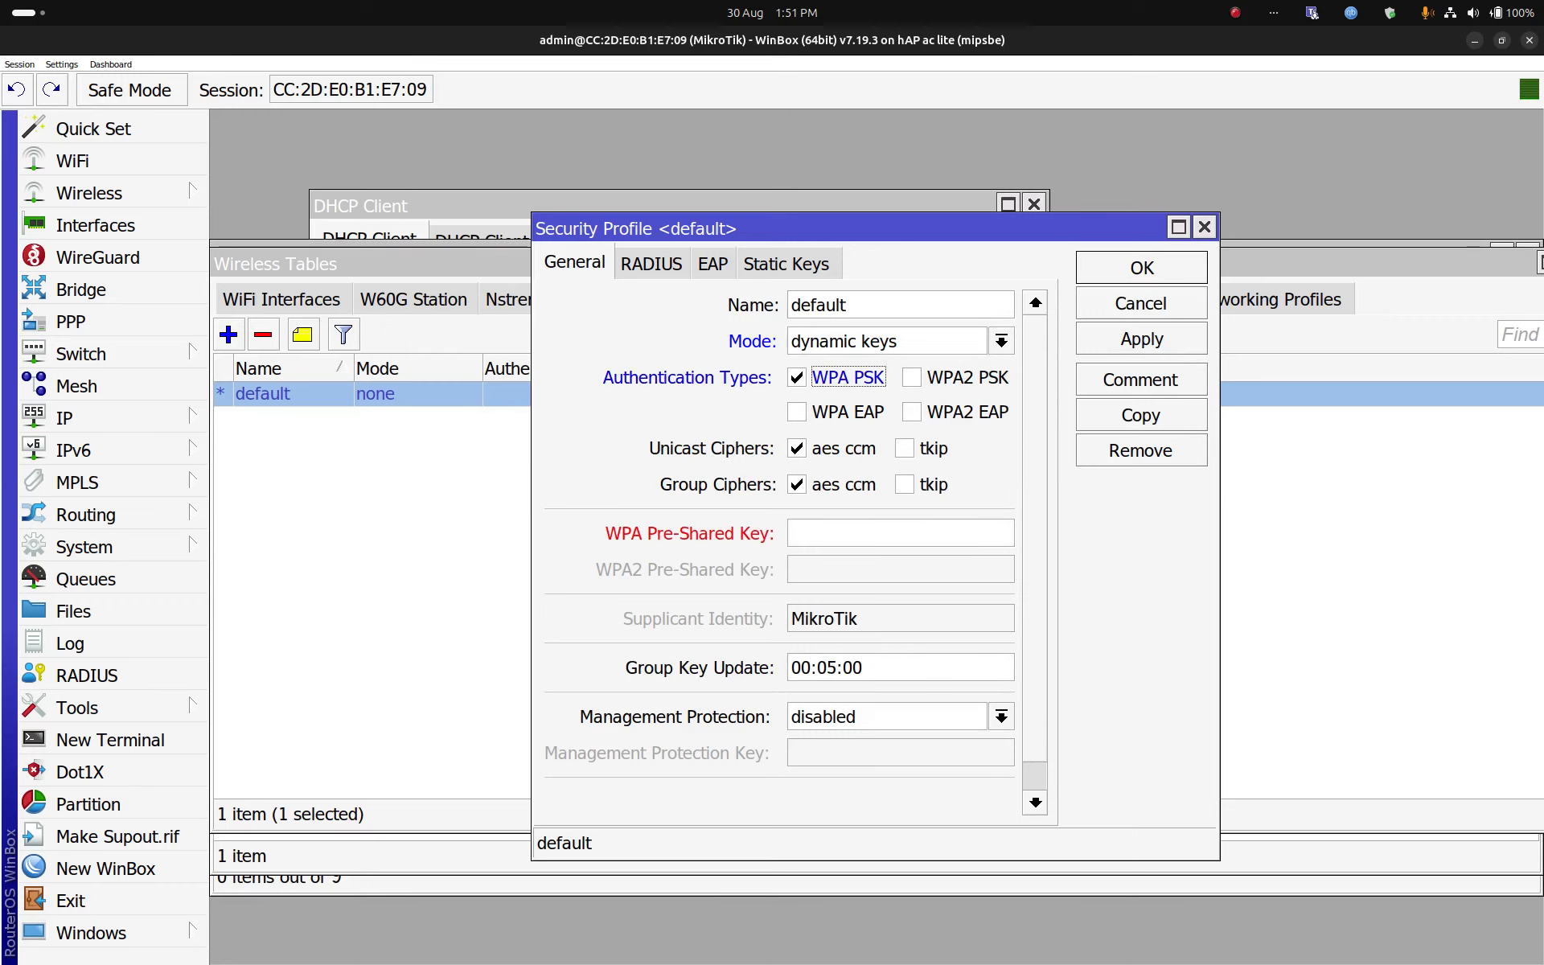
key("Tab")
key("space")
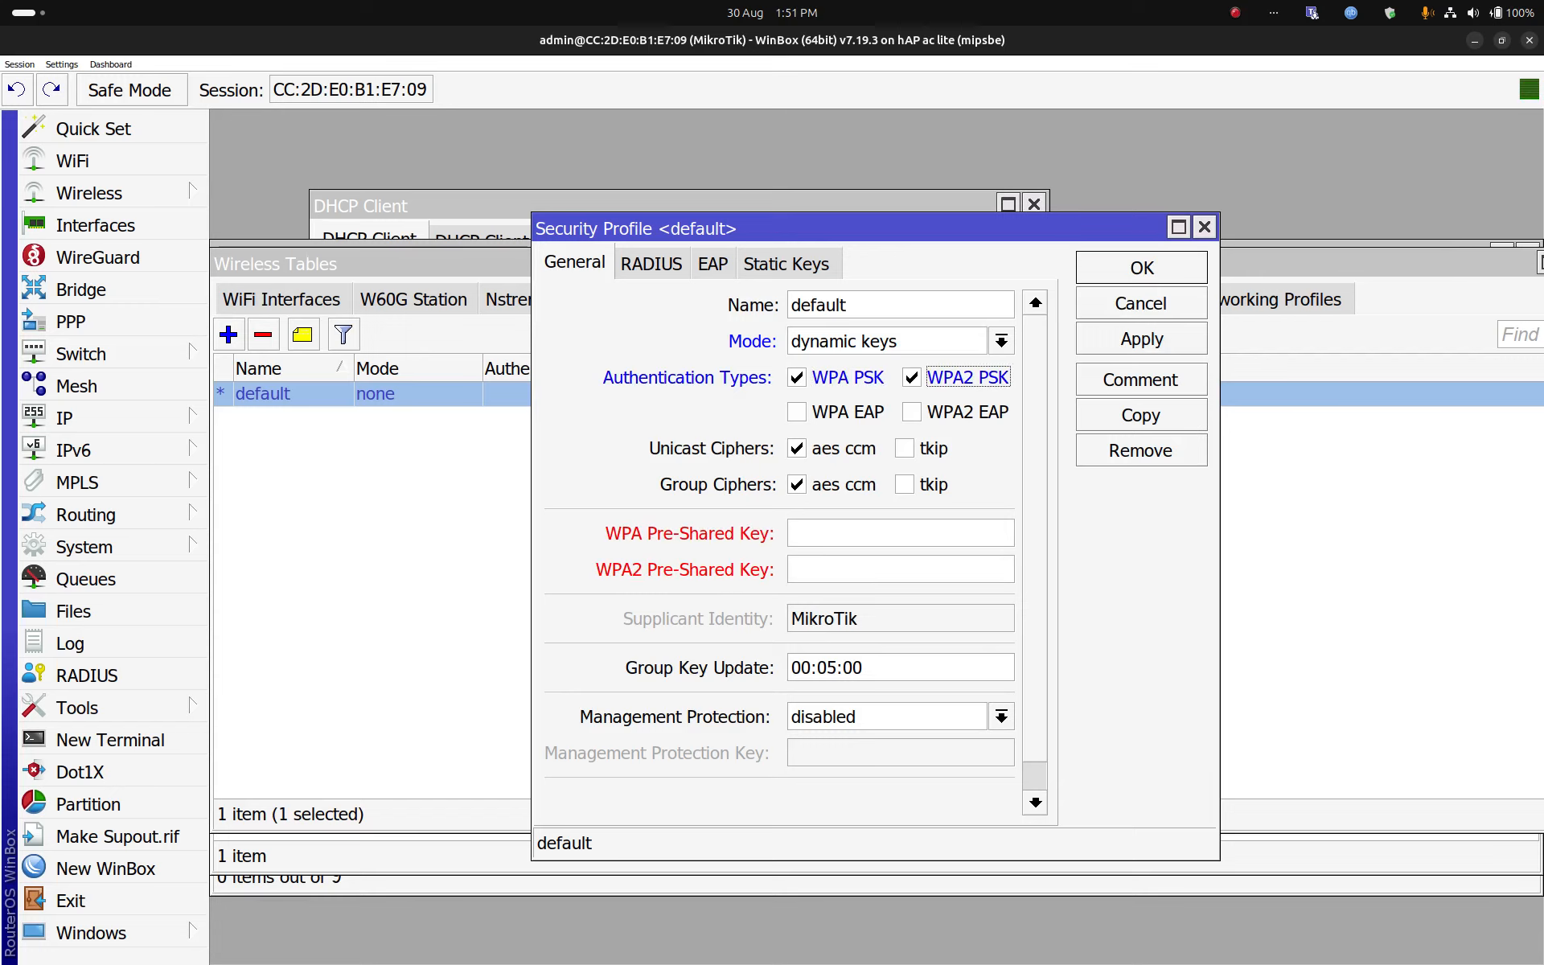
left_click(901, 534)
type("****************")
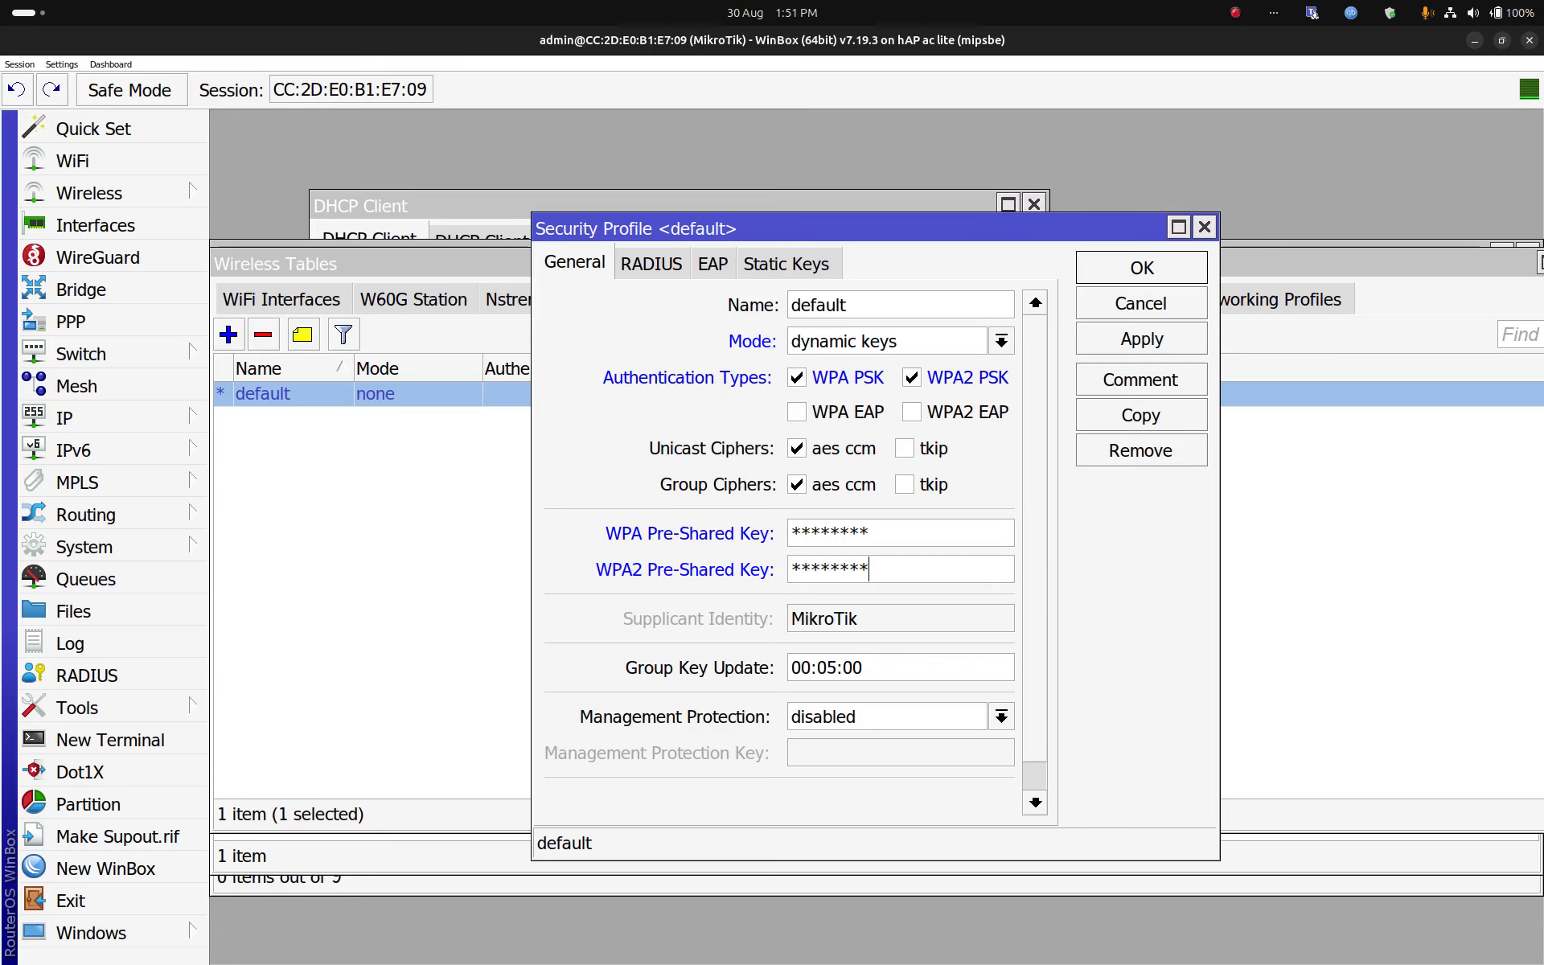
left_click(1142, 339)
left_click(1142, 267)
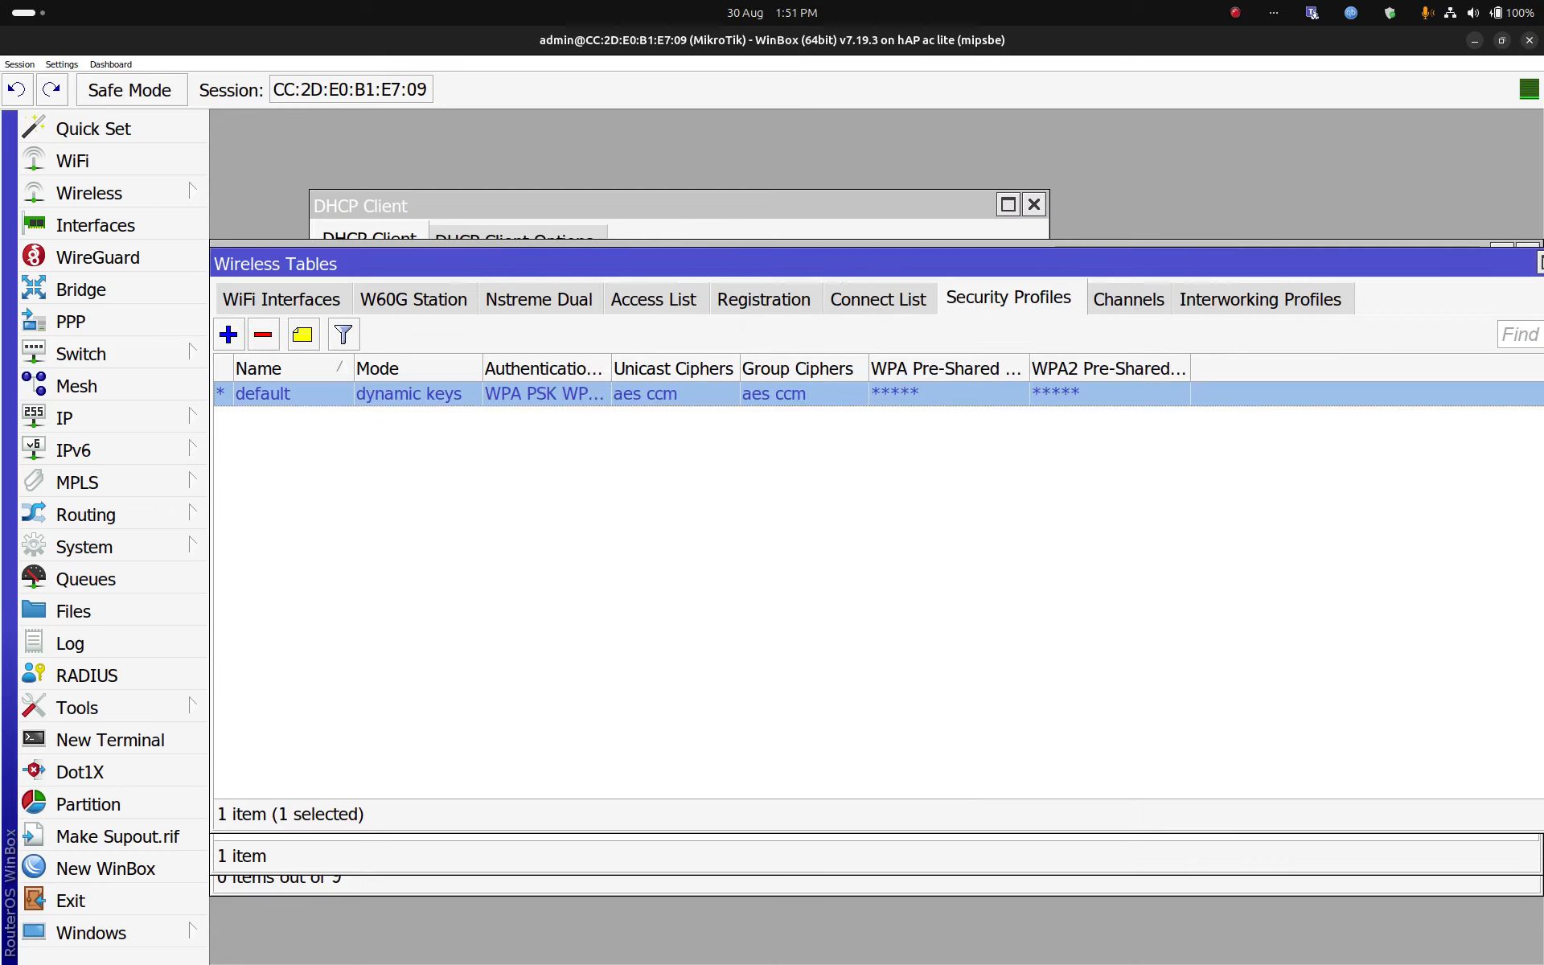
Step: Show WinBox's WiFi interfaces, then turn off the laptop's wired connection and enable Wi-Fi
left_click(281, 298)
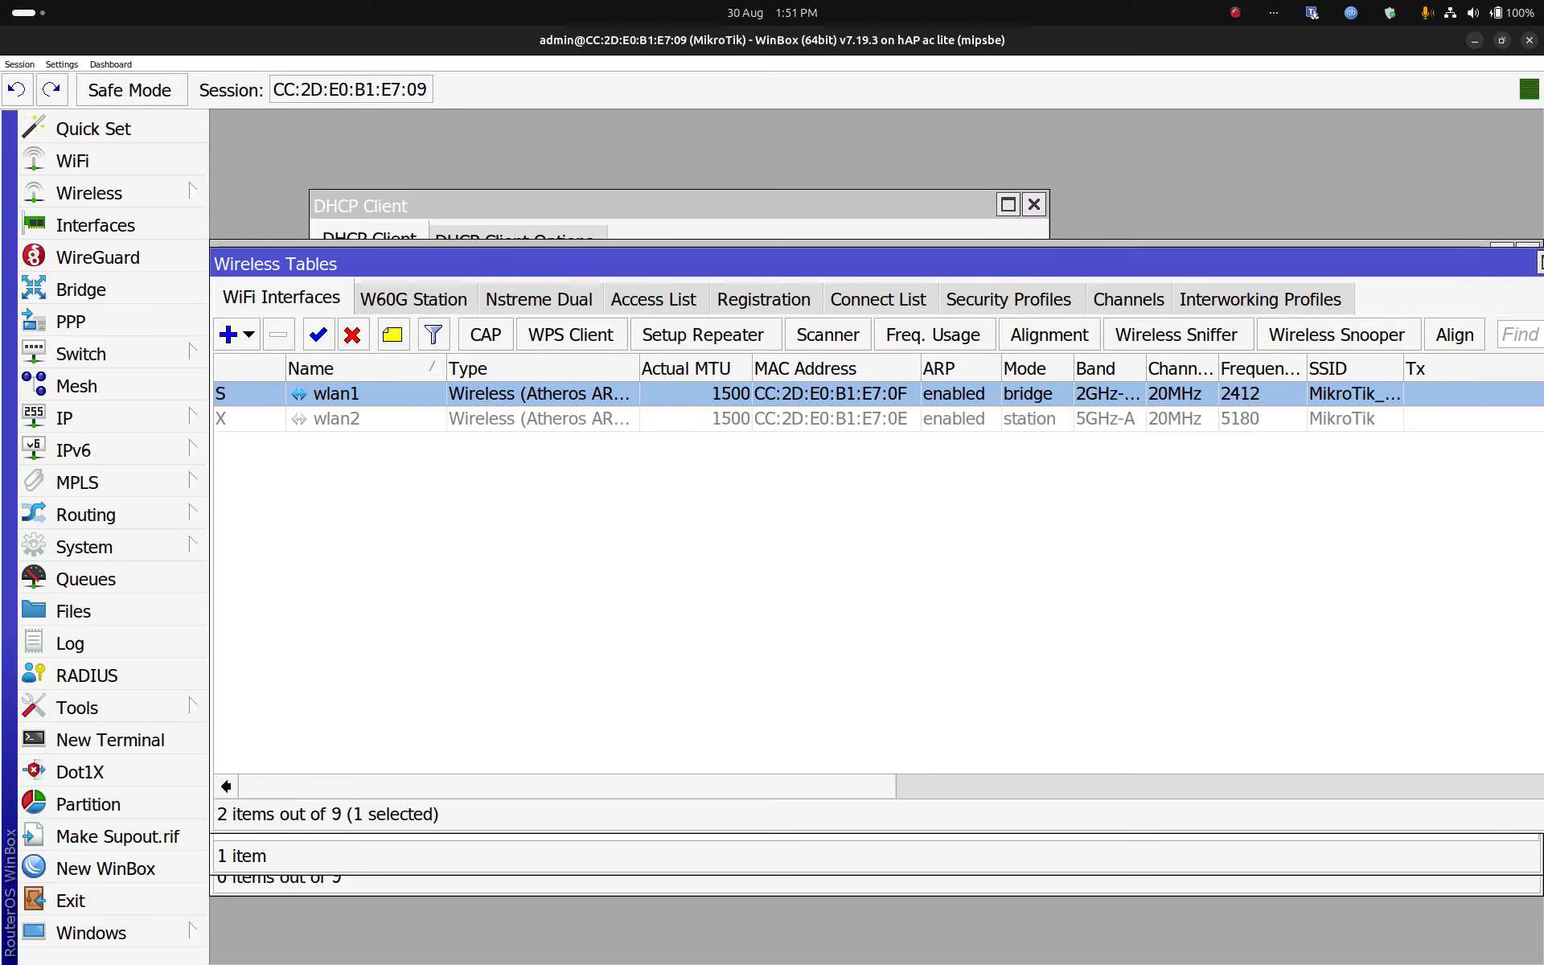
left_click(1475, 13)
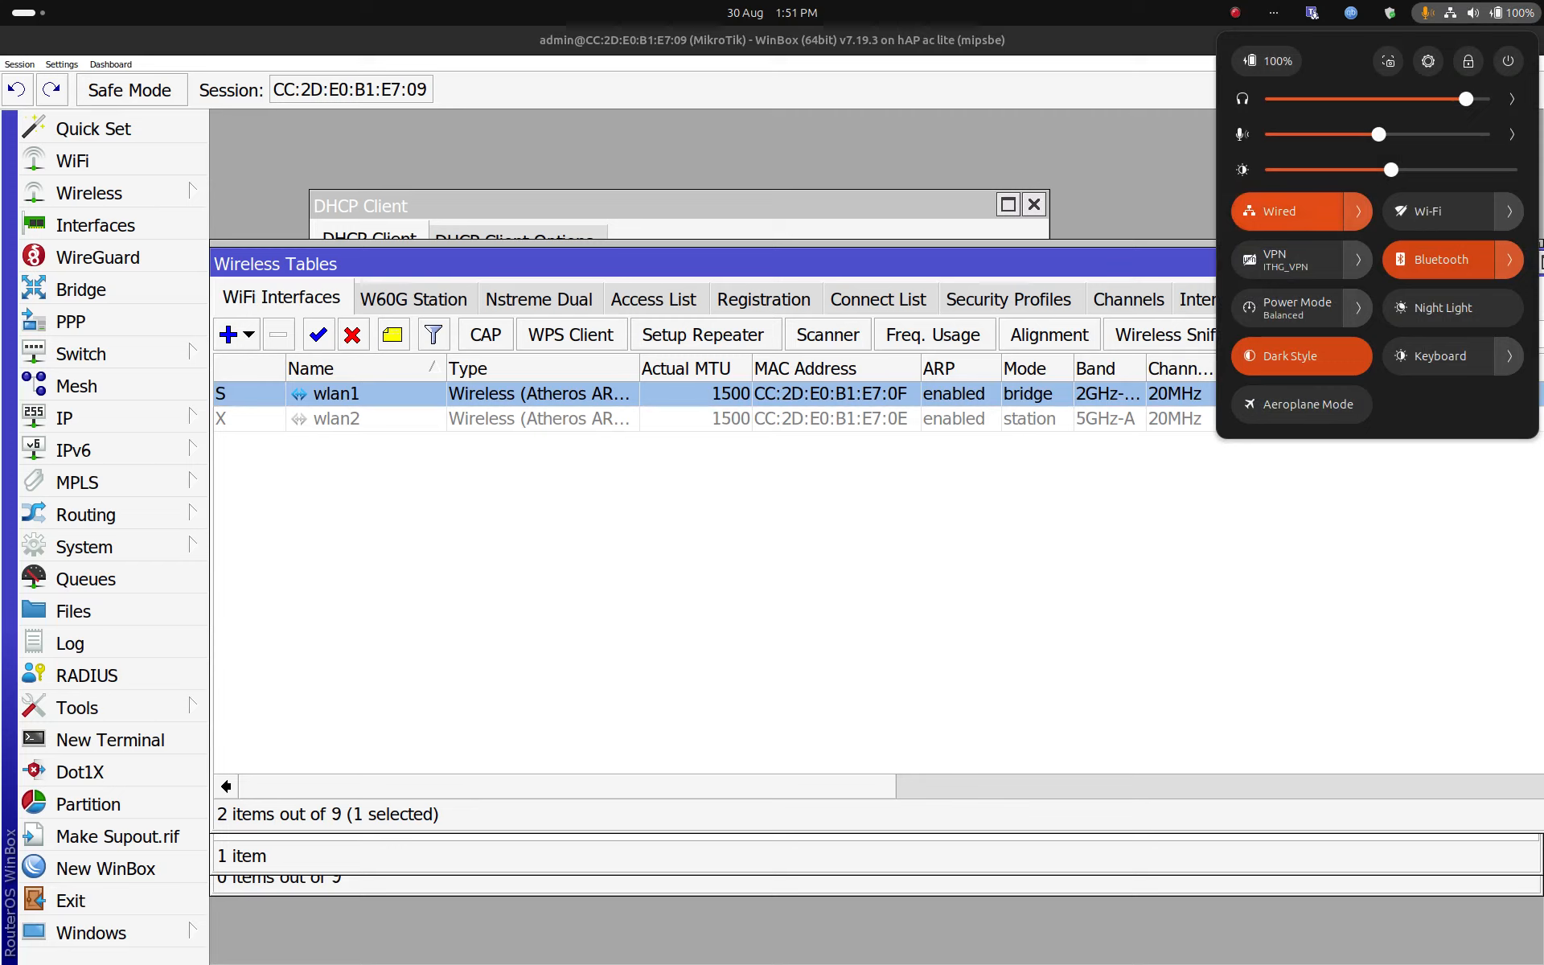
left_click(1285, 211)
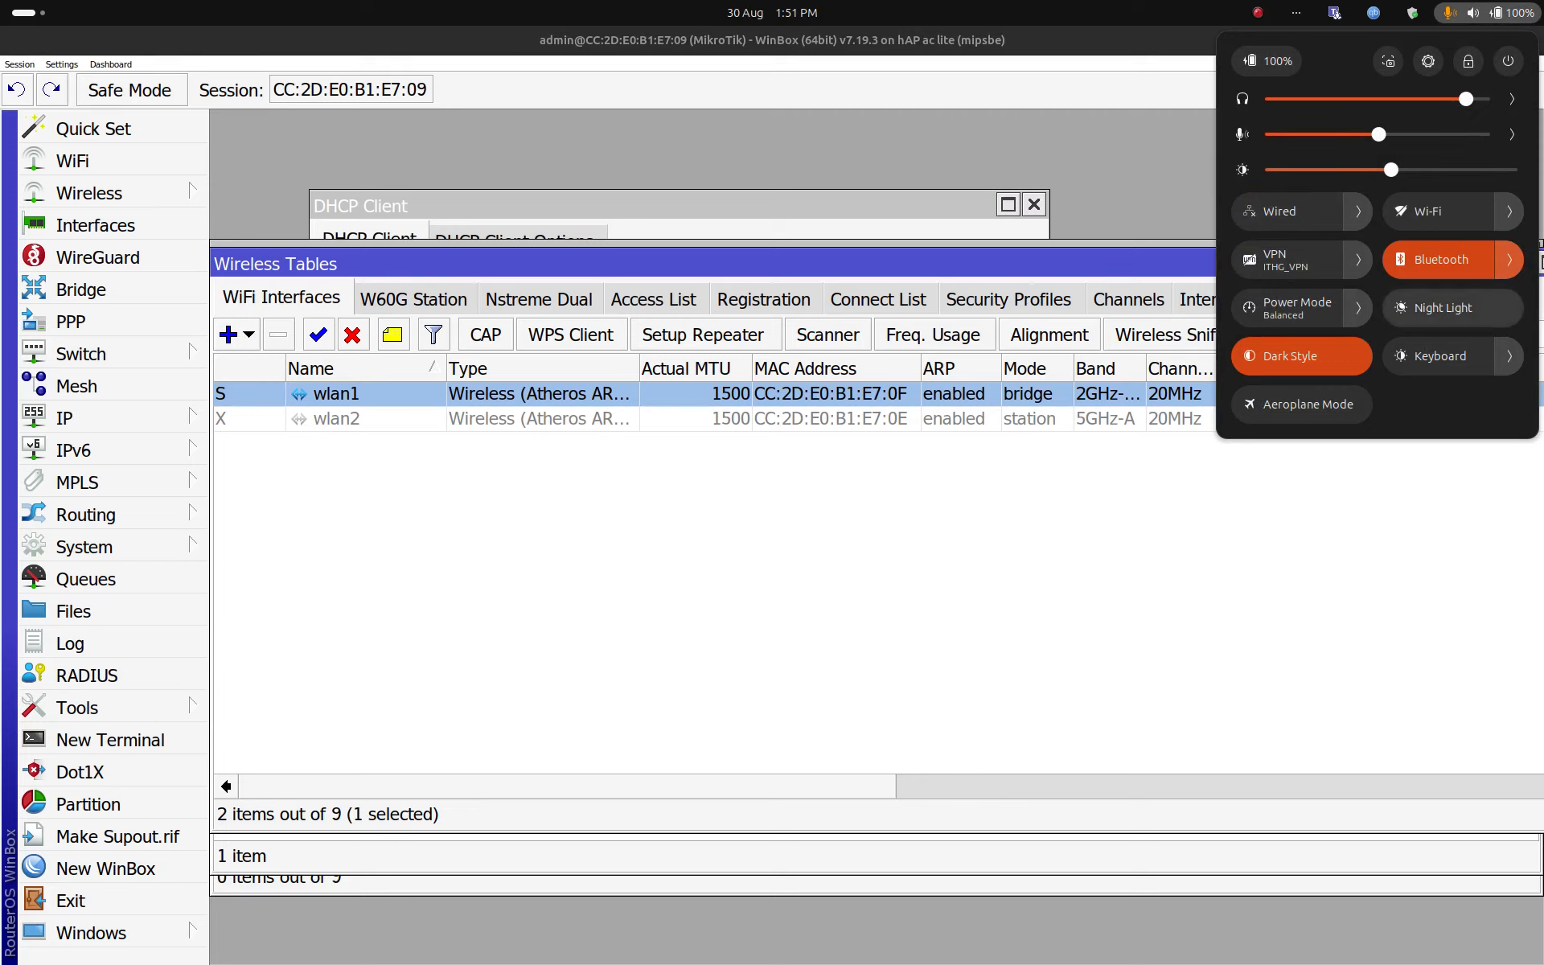
left_click(1439, 211)
left_click(1509, 211)
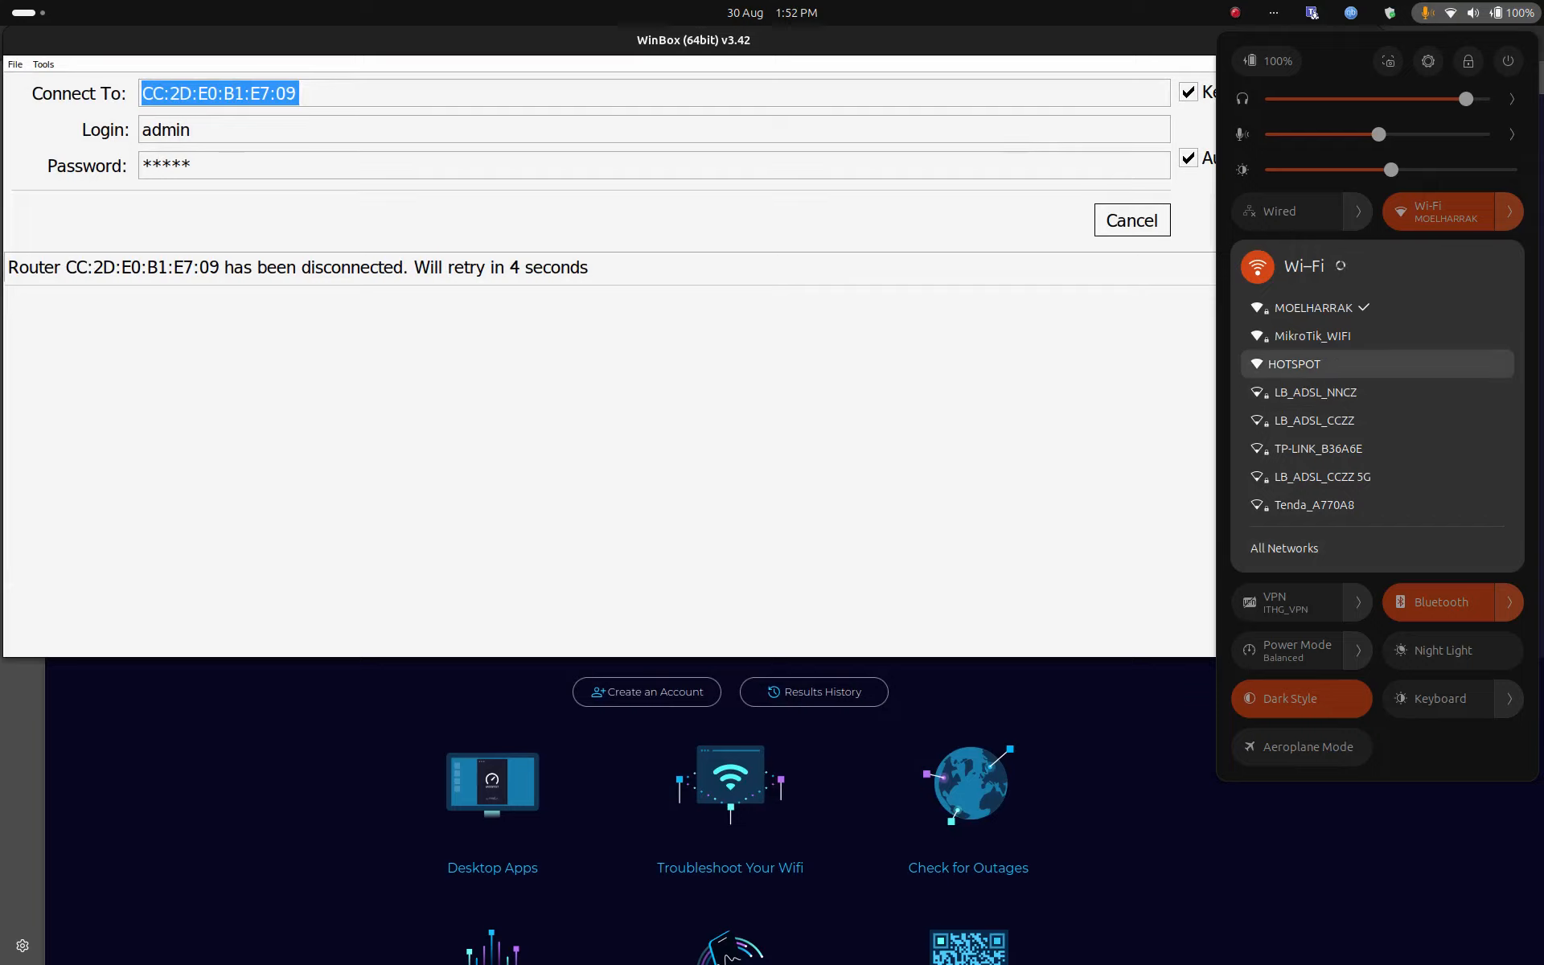
Step: Join MikroTik_WIFI with its Wi-Fi password and bring up Firefox's speed test result
left_click(1313, 336)
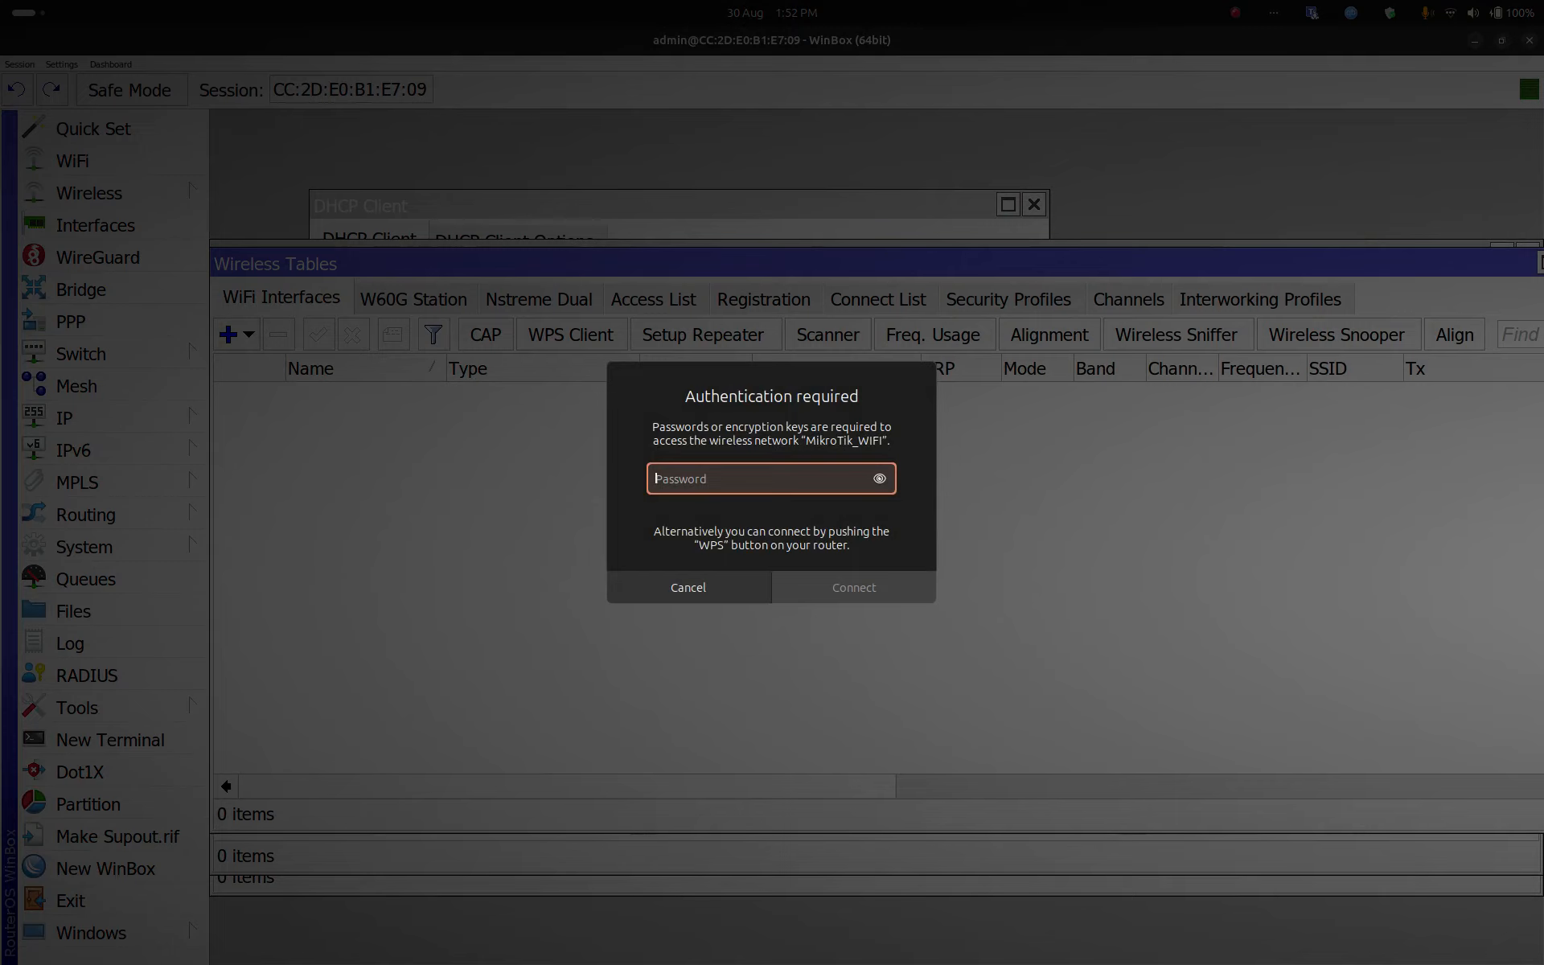
type("••••••")
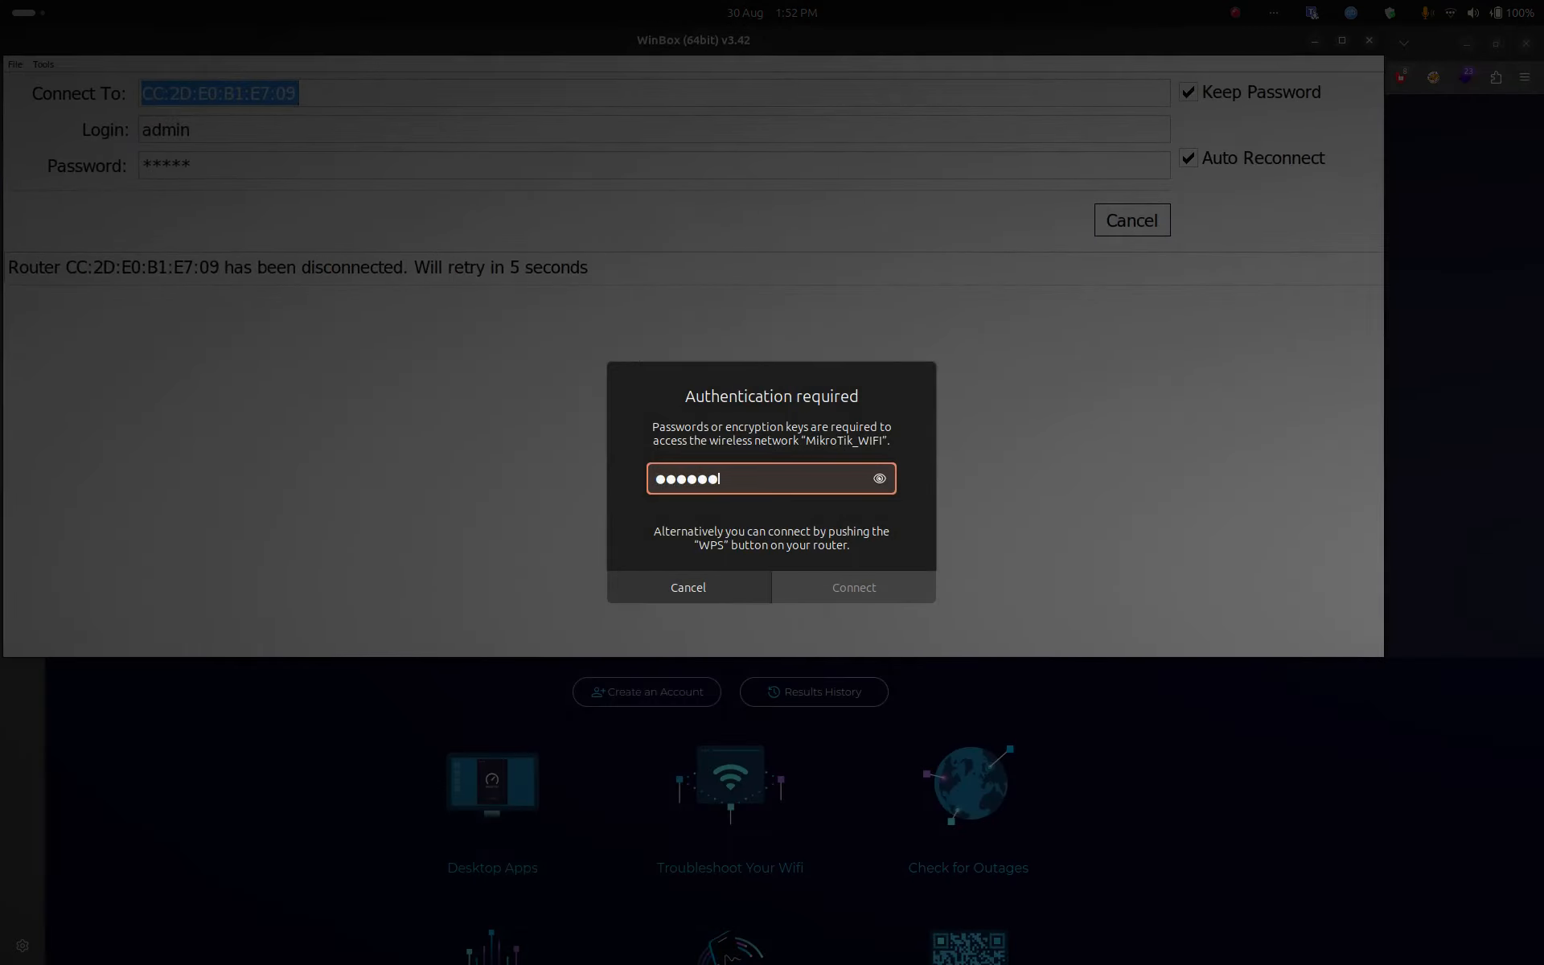
type("••")
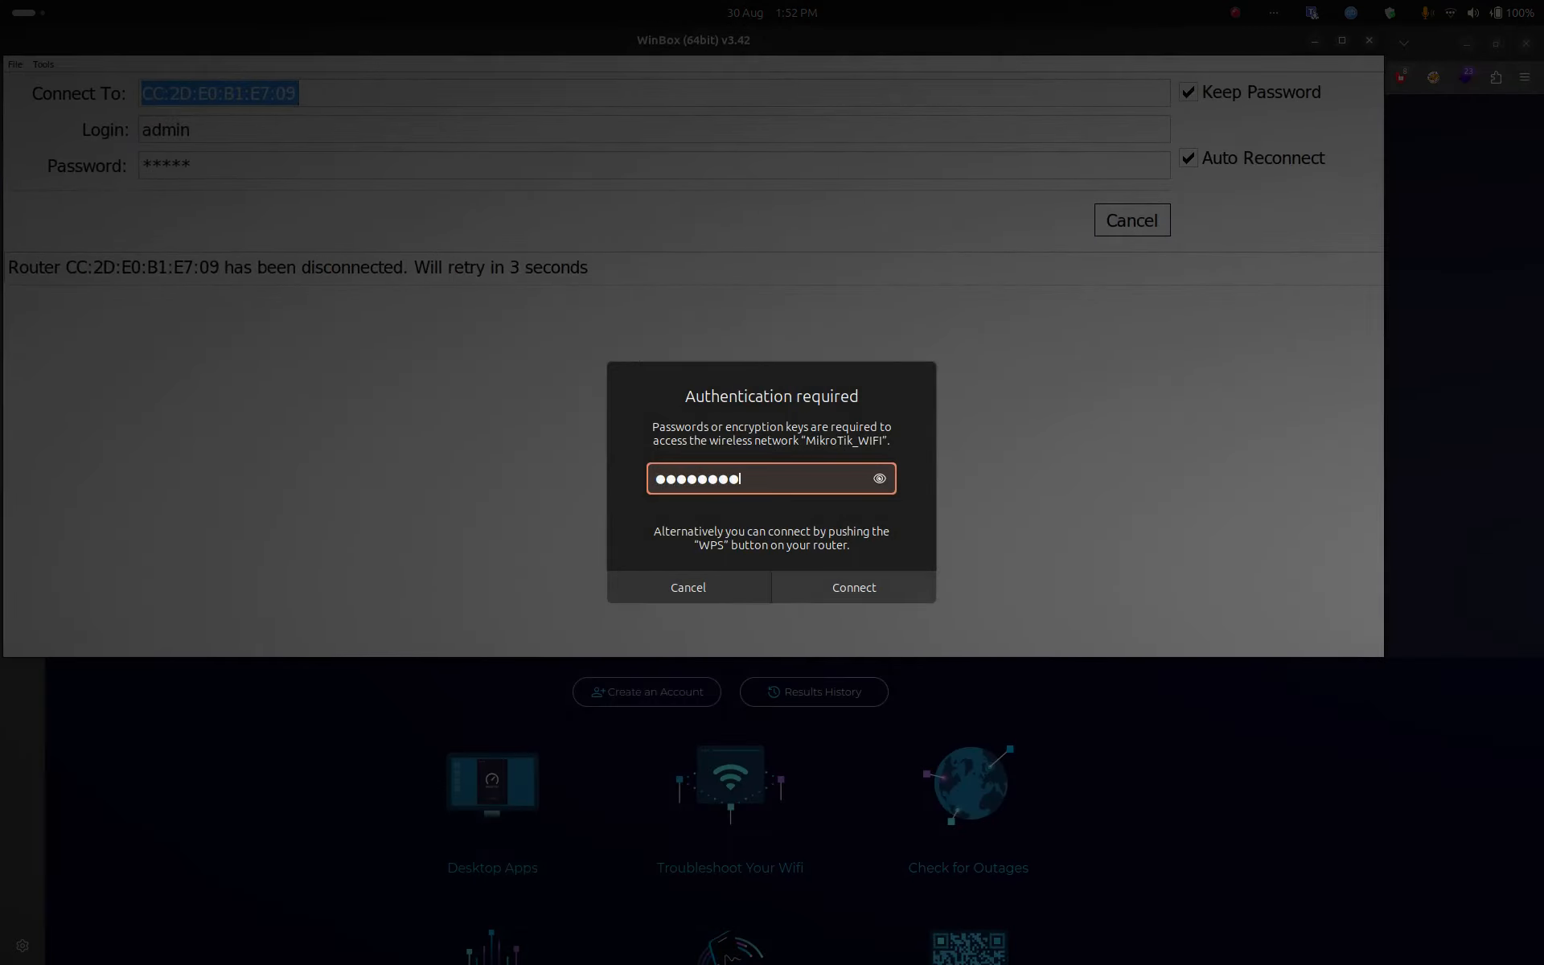
key("Return")
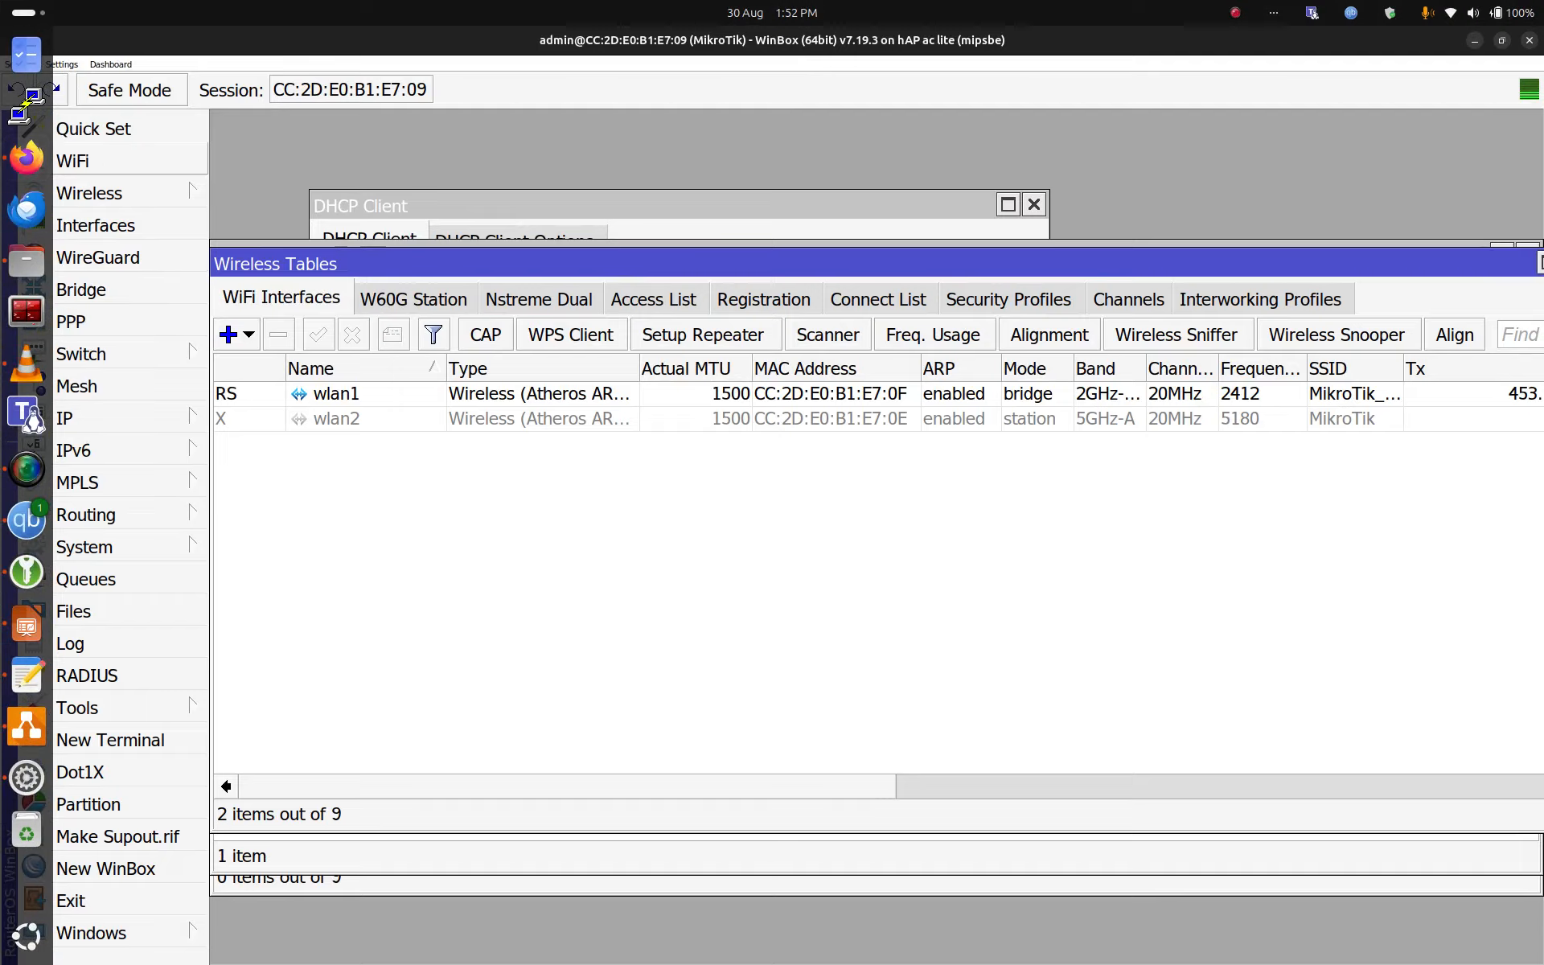
left_click(26, 158)
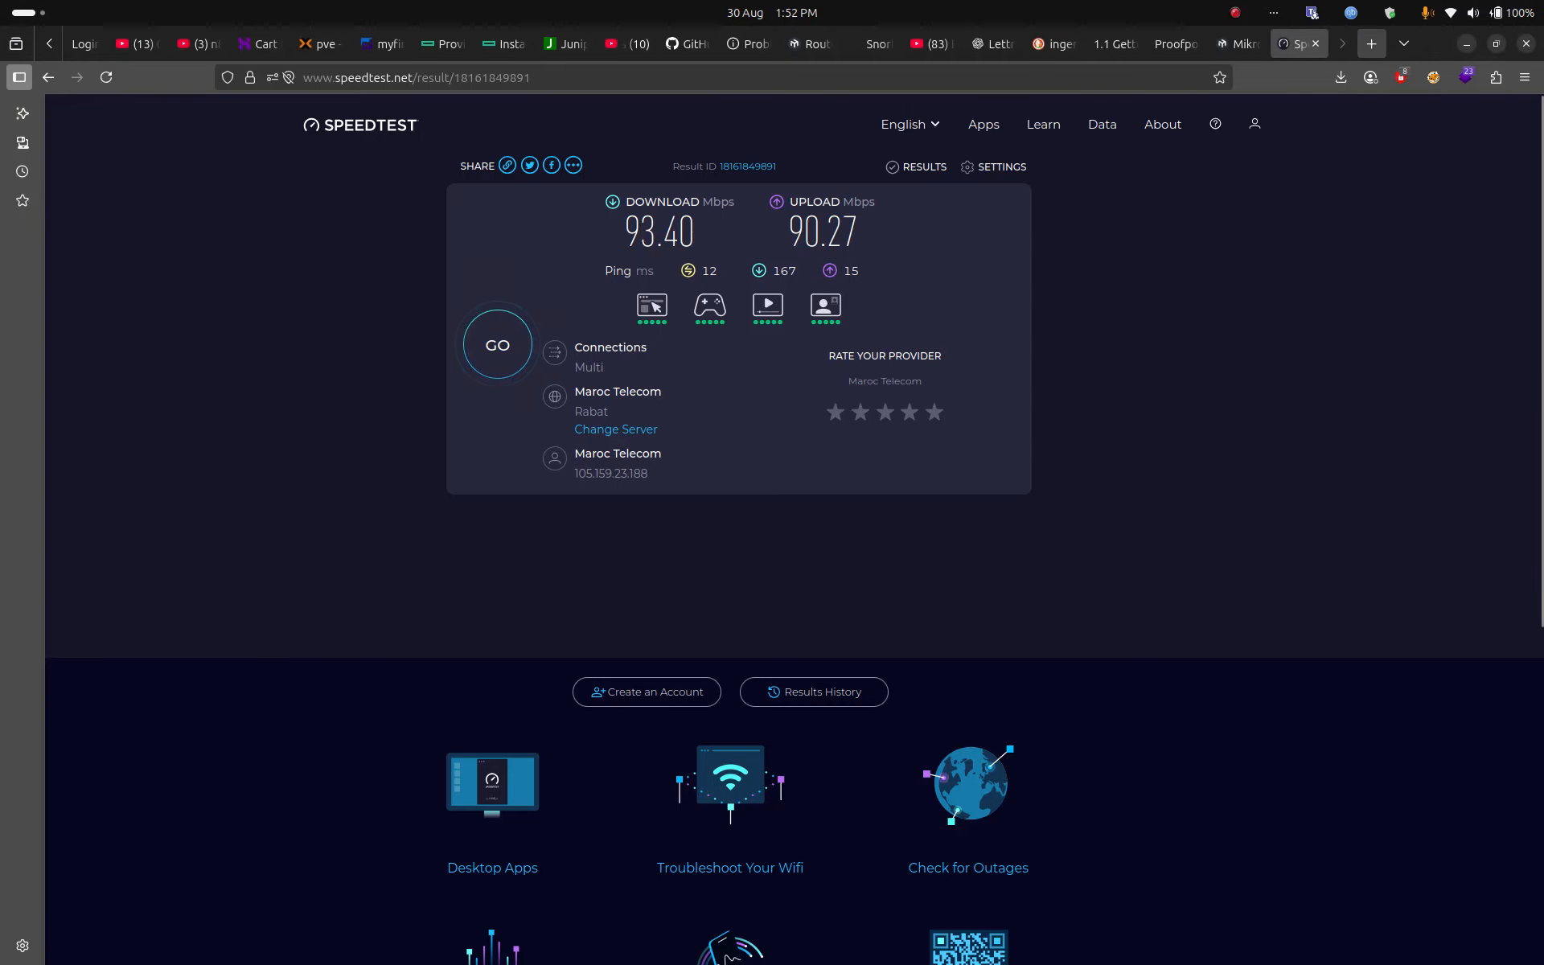
Step: Search DuckDuckGo for tty in a new tab and open Android Authority's TTY article
left_click(1372, 43)
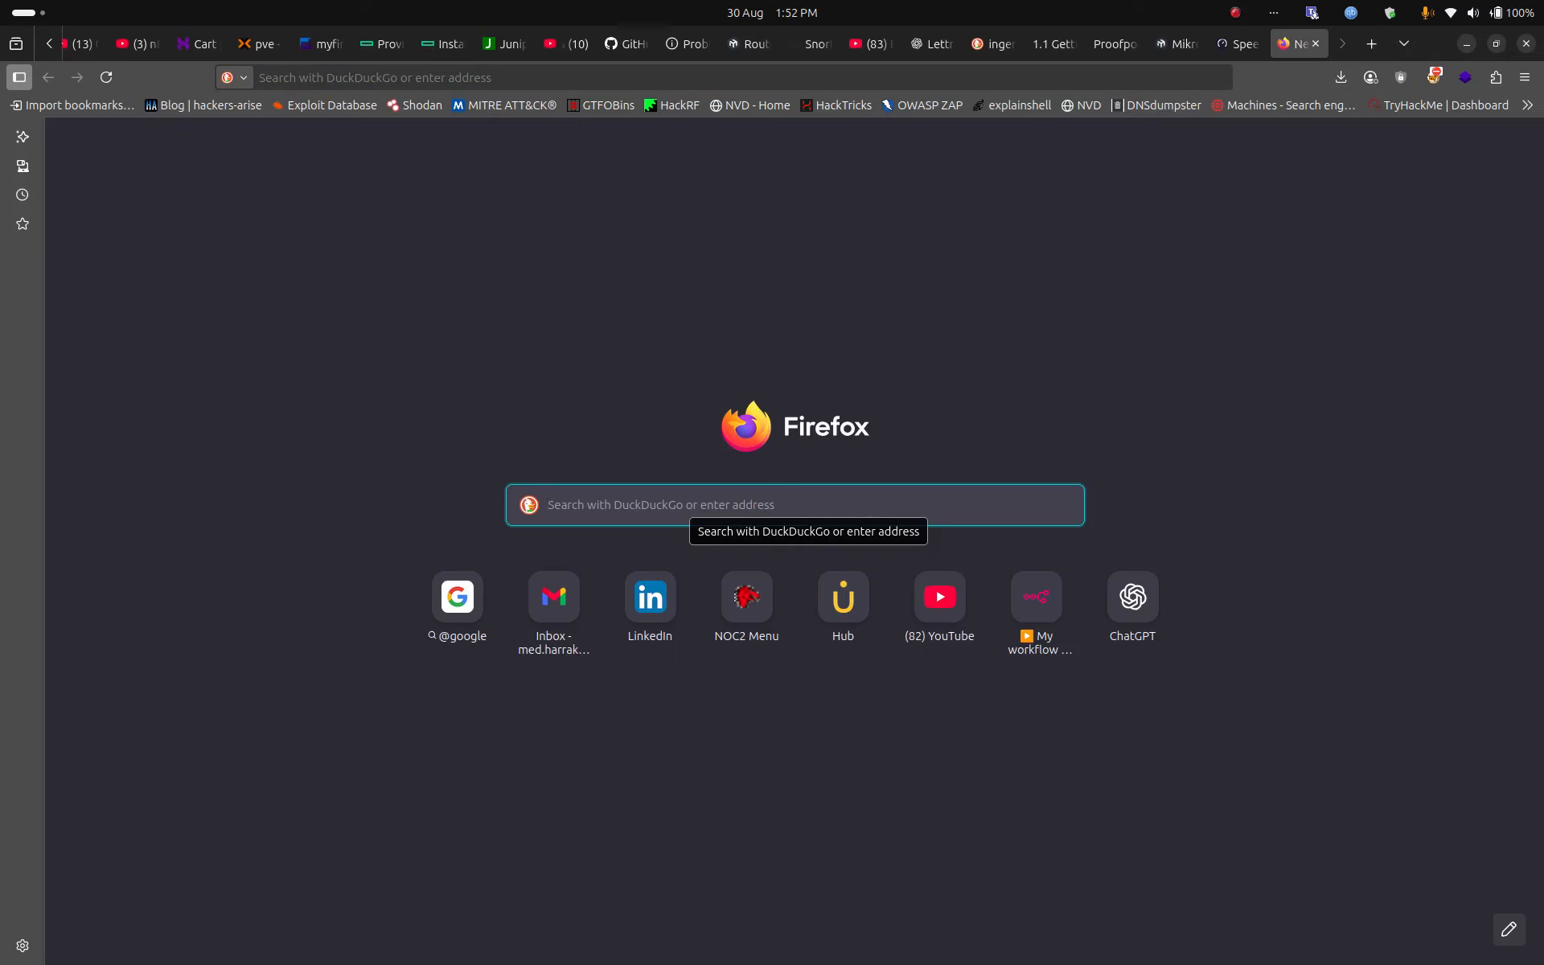
type("tty")
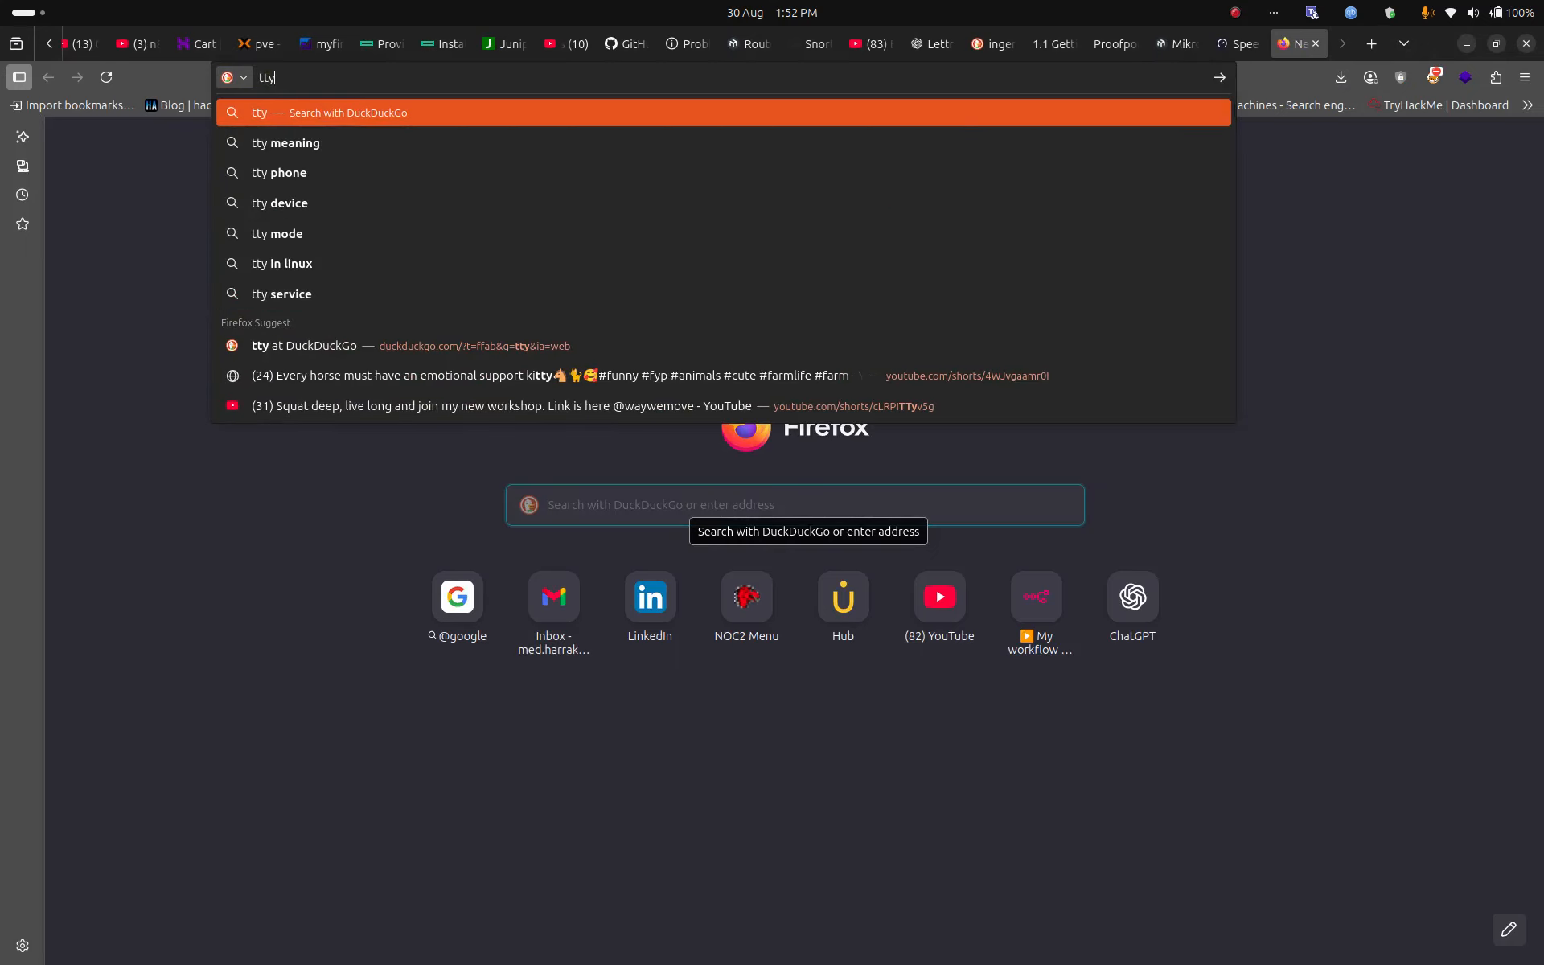
key("Return")
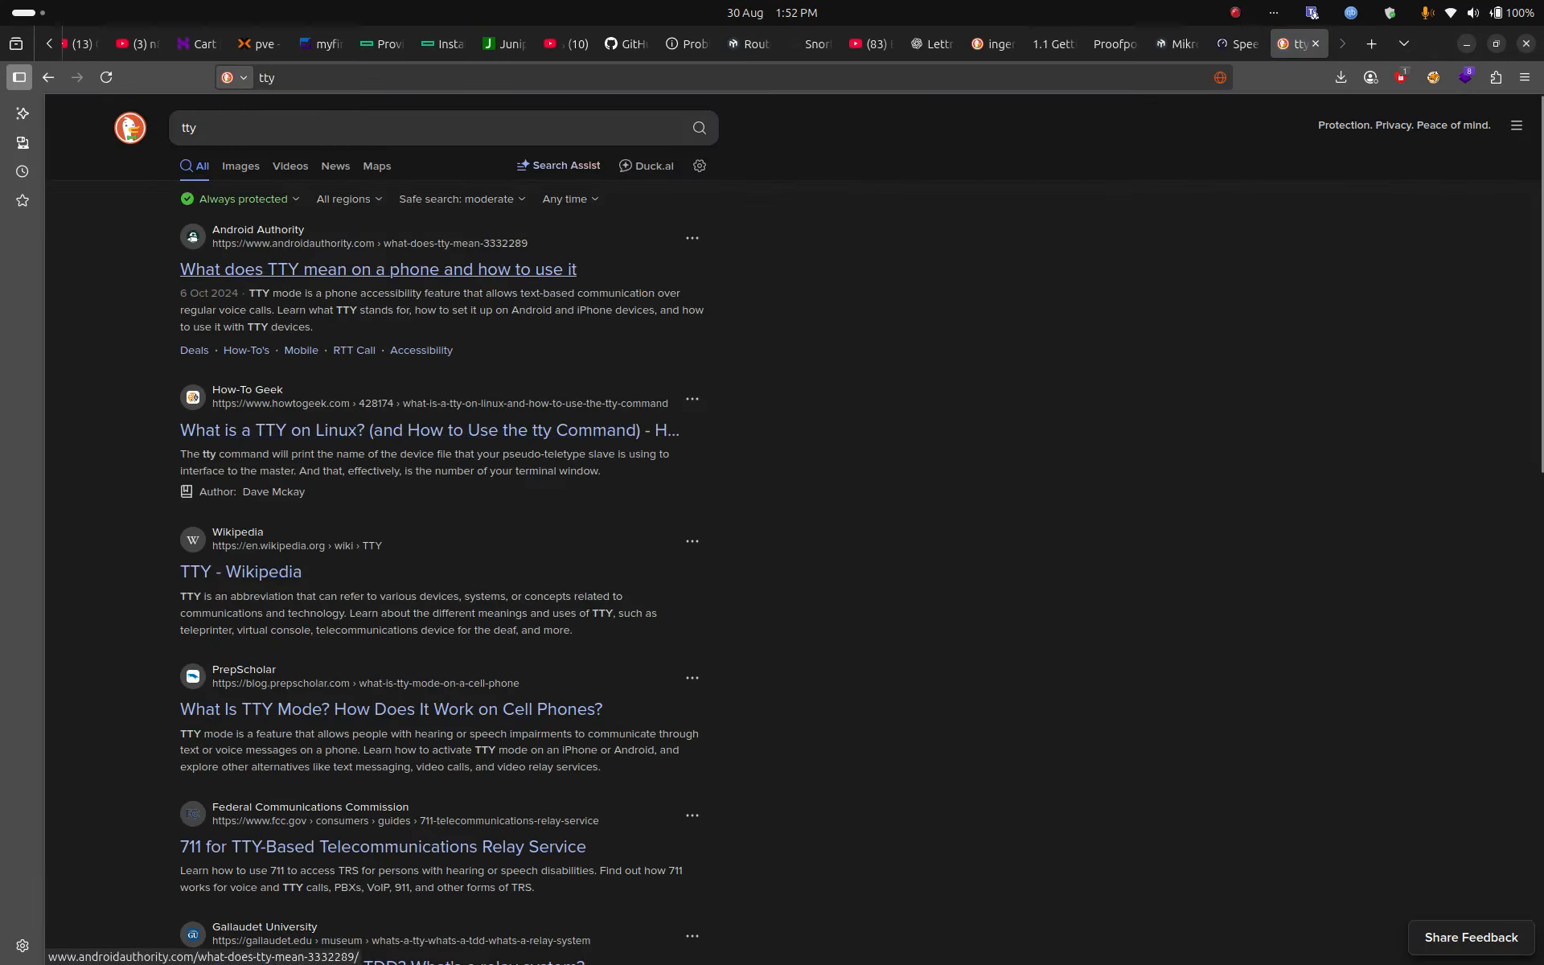
left_click(378, 269)
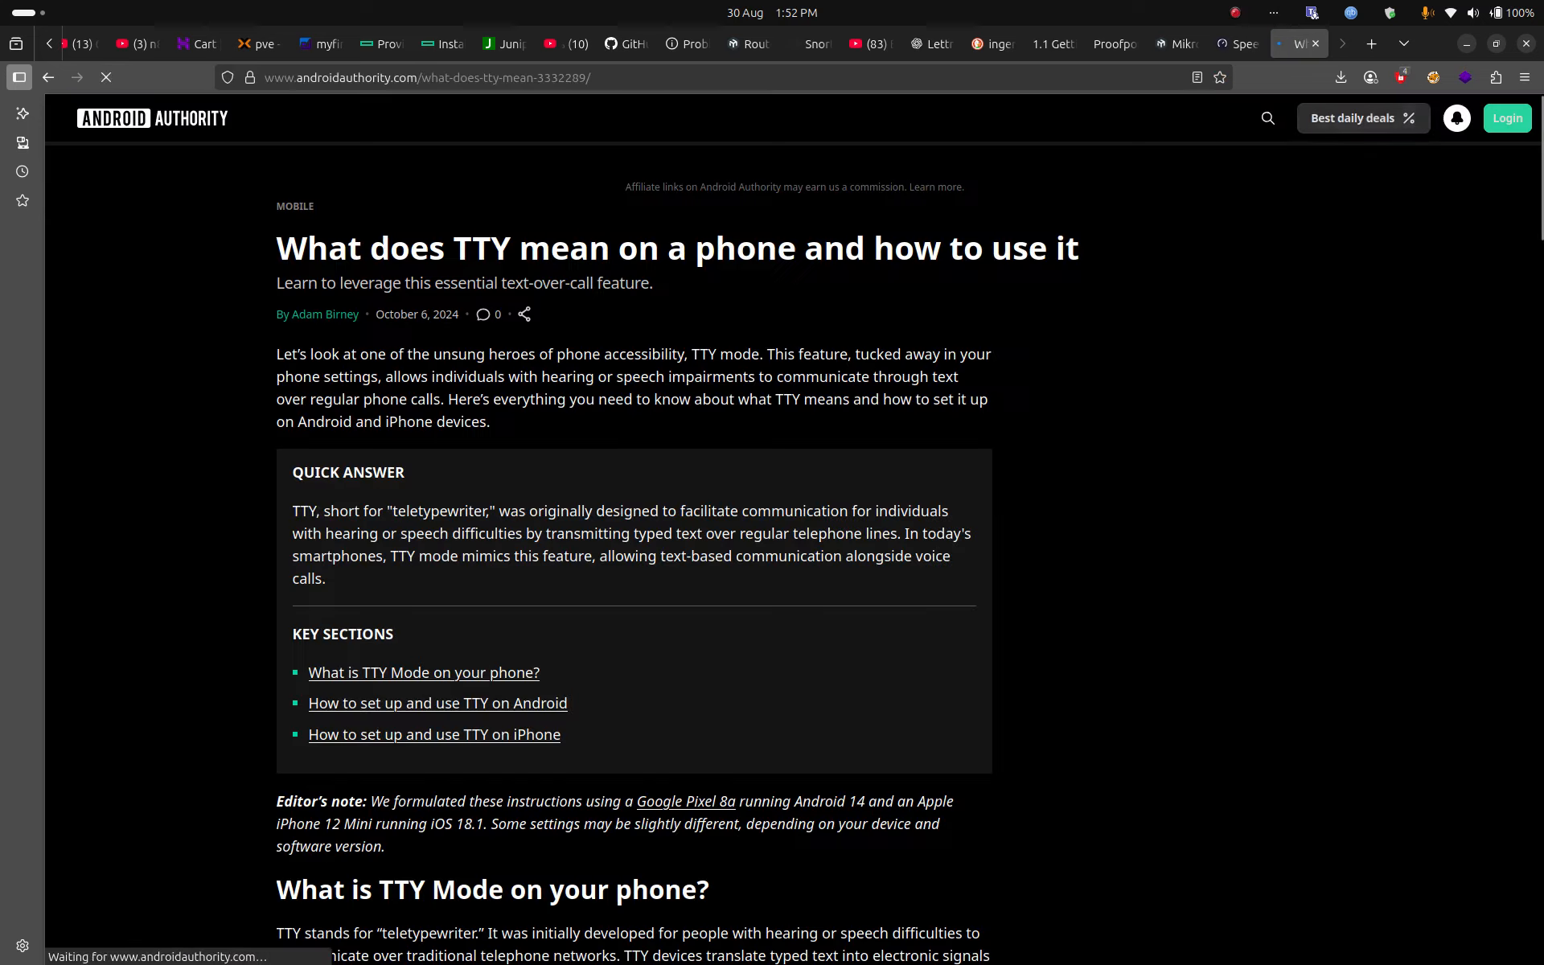